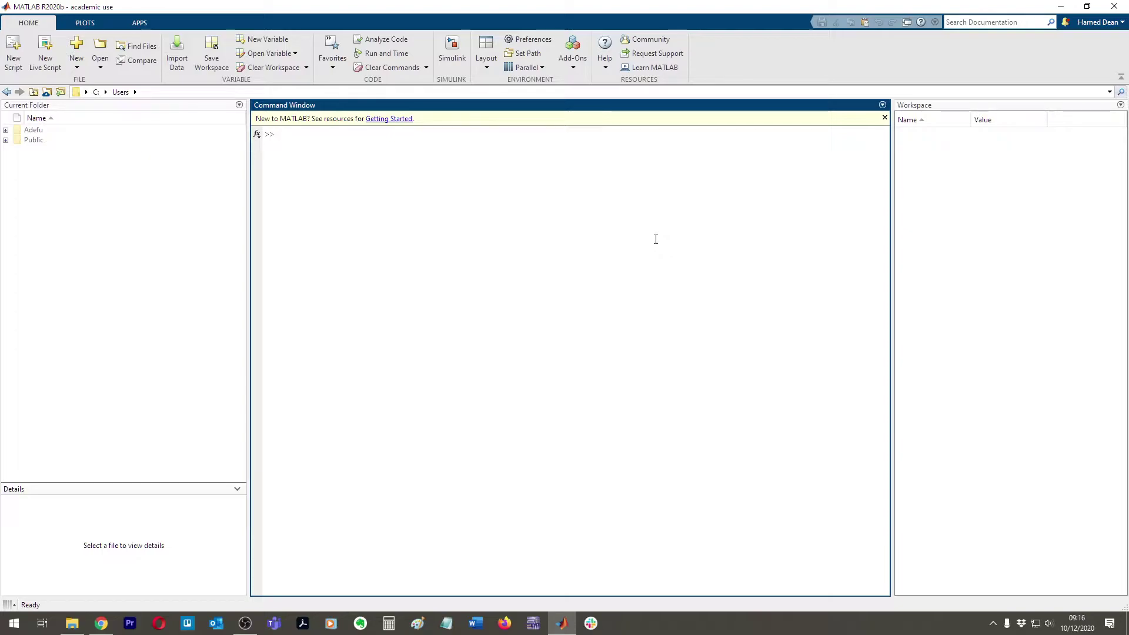
Create an untitled model from the Stateflow Blank Chart template and maximize its chart editor.
left_click(452, 37)
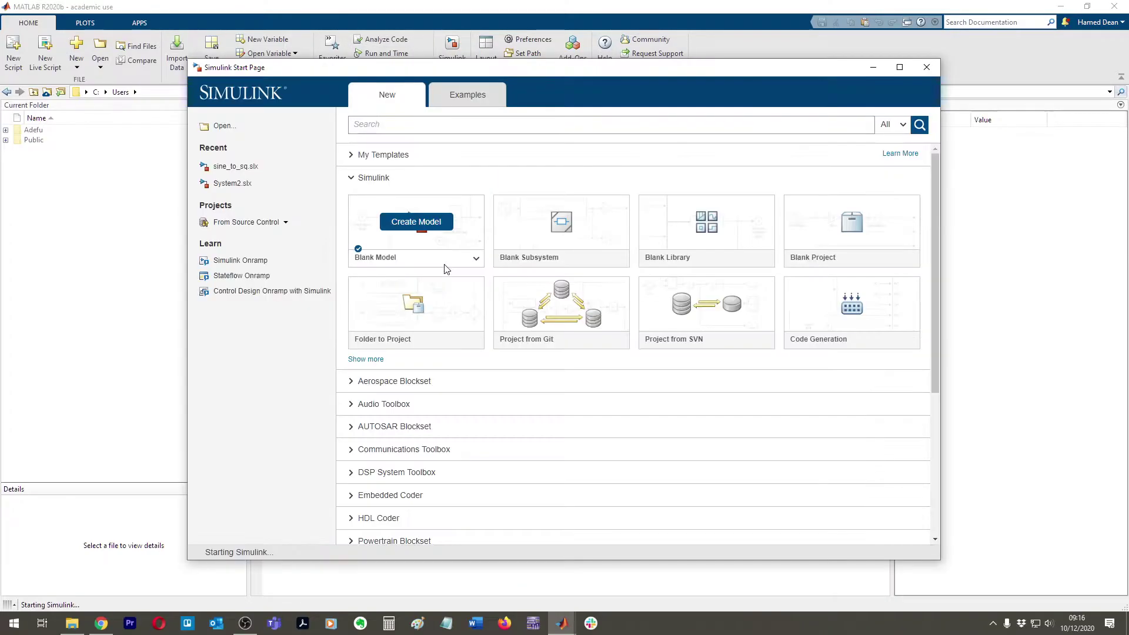
scroll(444, 274, "down", 10)
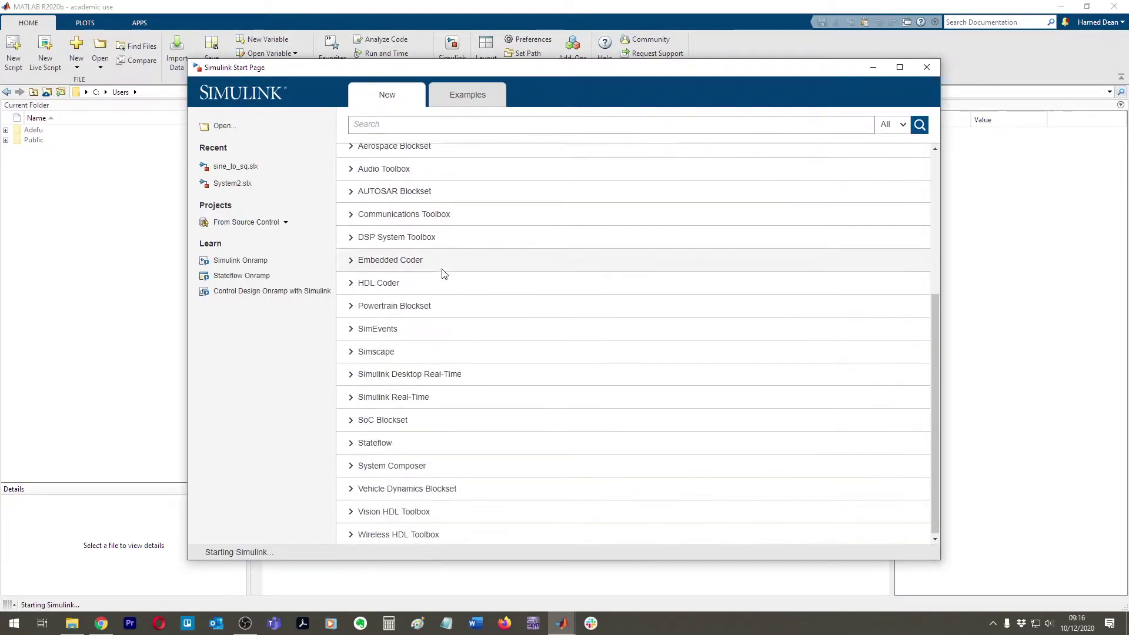
left_click(378, 443)
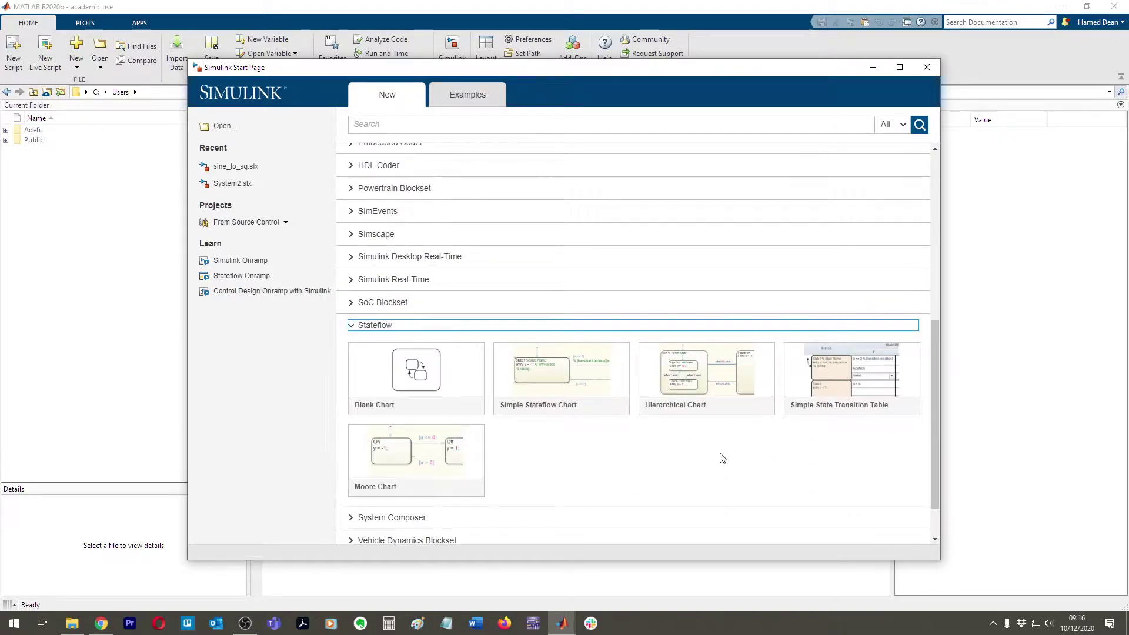
mouse_move(561, 357)
mouse_move(460, 457)
left_click(407, 371)
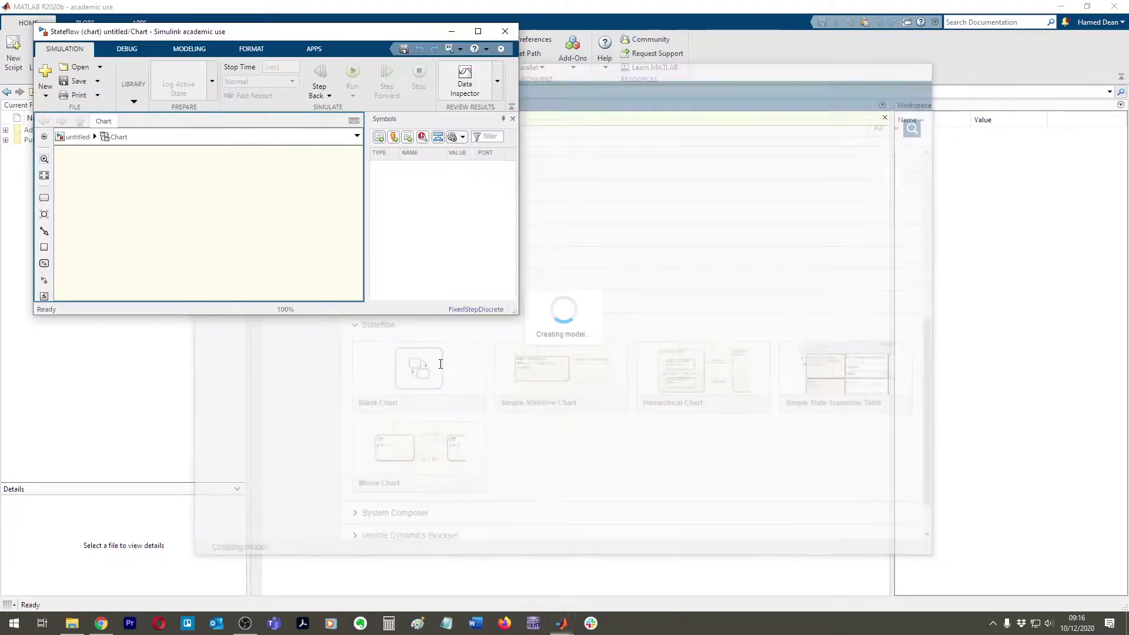
left_click(478, 31)
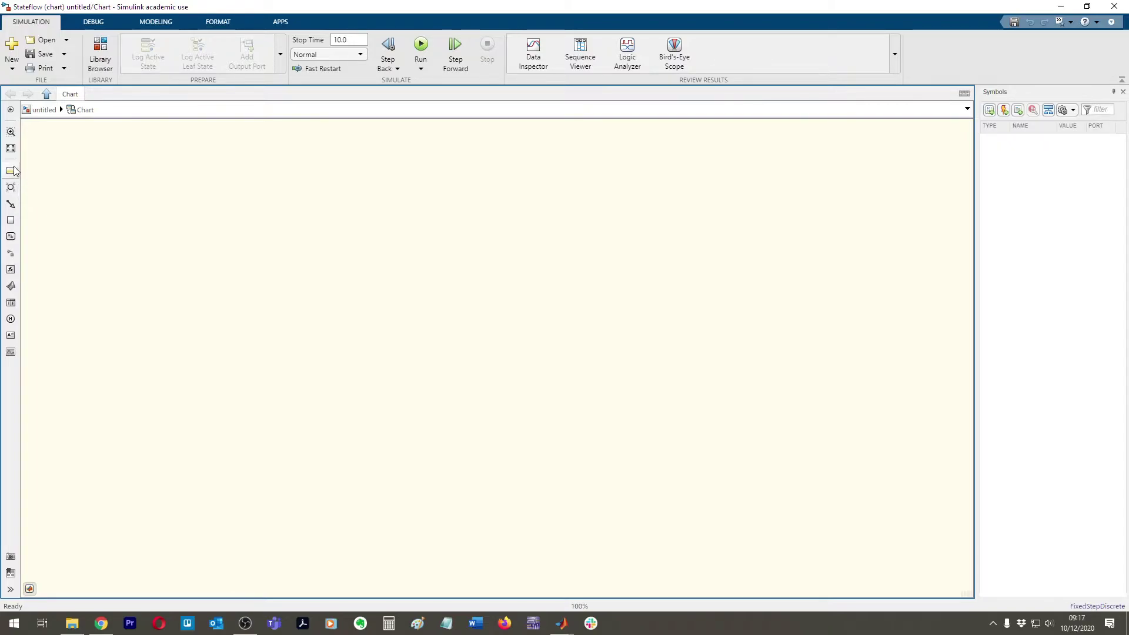
Add three states to the chart and name them Off, Searching and Tracking.
left_click_drag(11, 174, 460, 321)
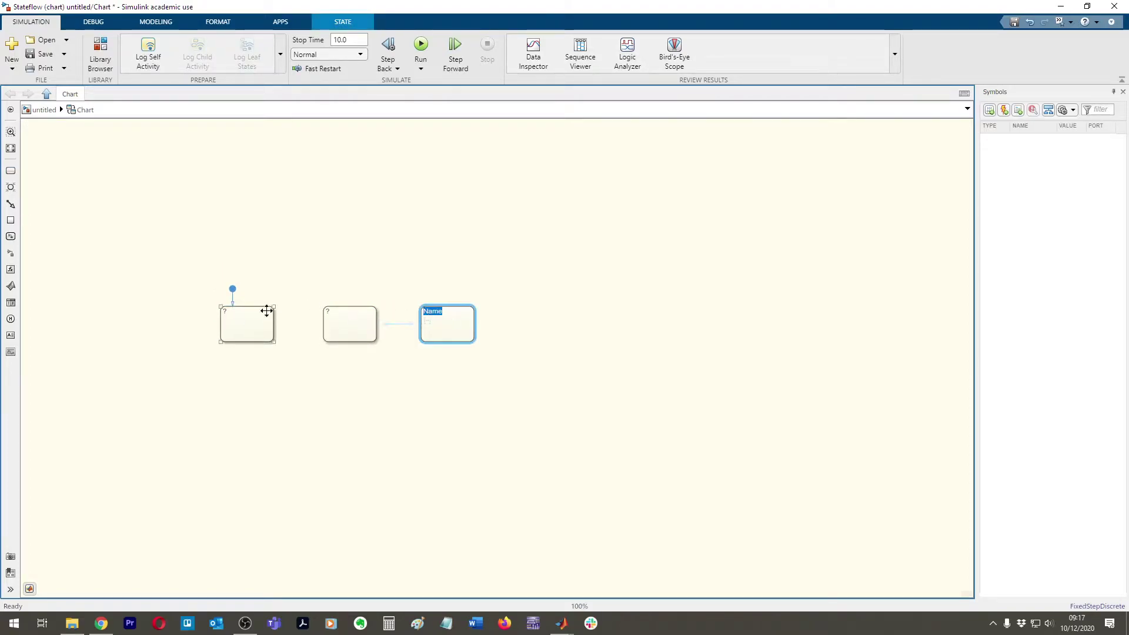
left_click(229, 311)
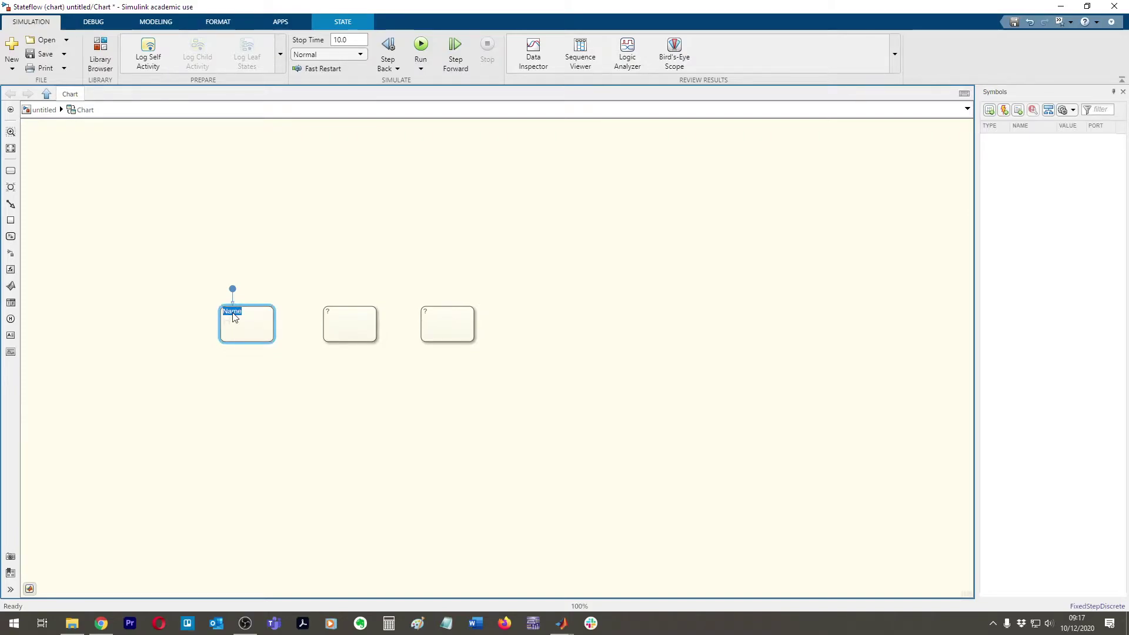
type("Off")
key("space")
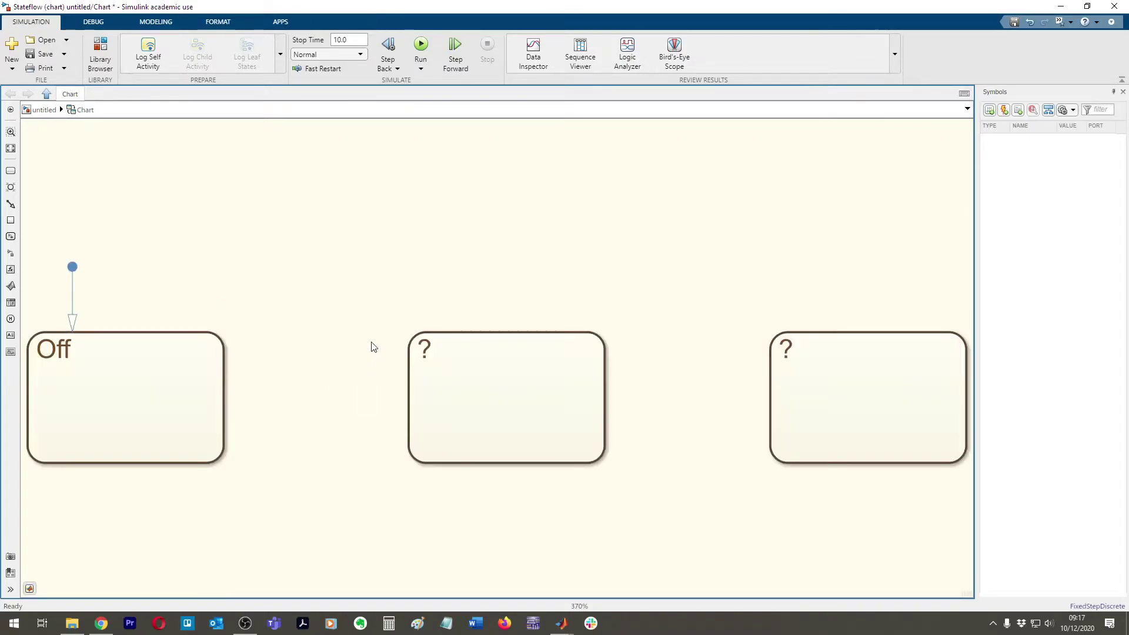
left_click(456, 353)
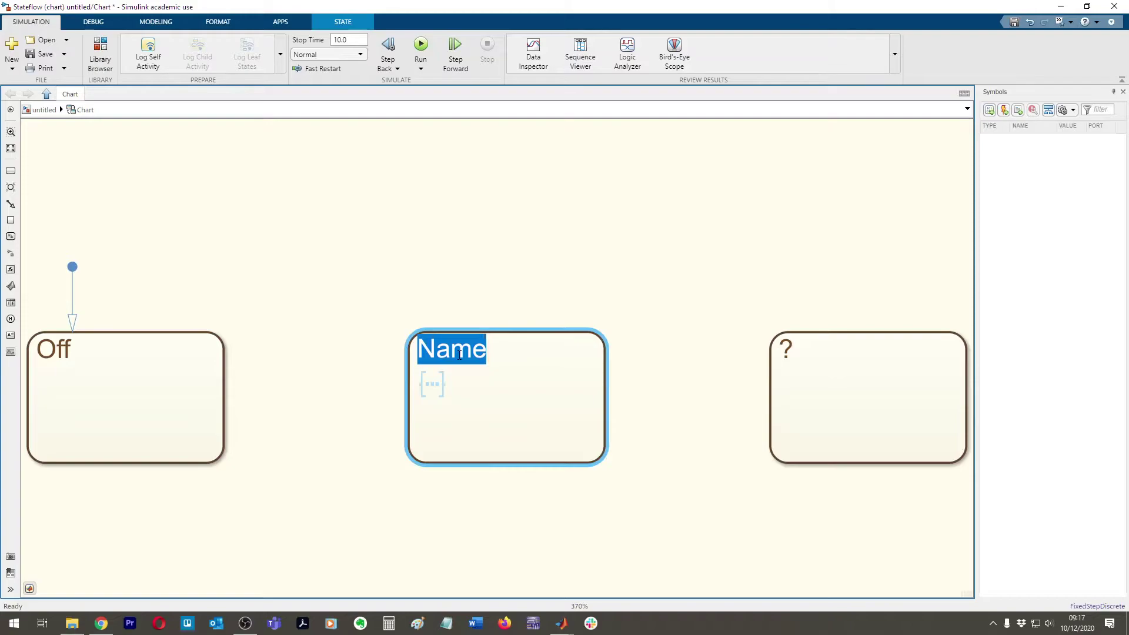
type("Searching")
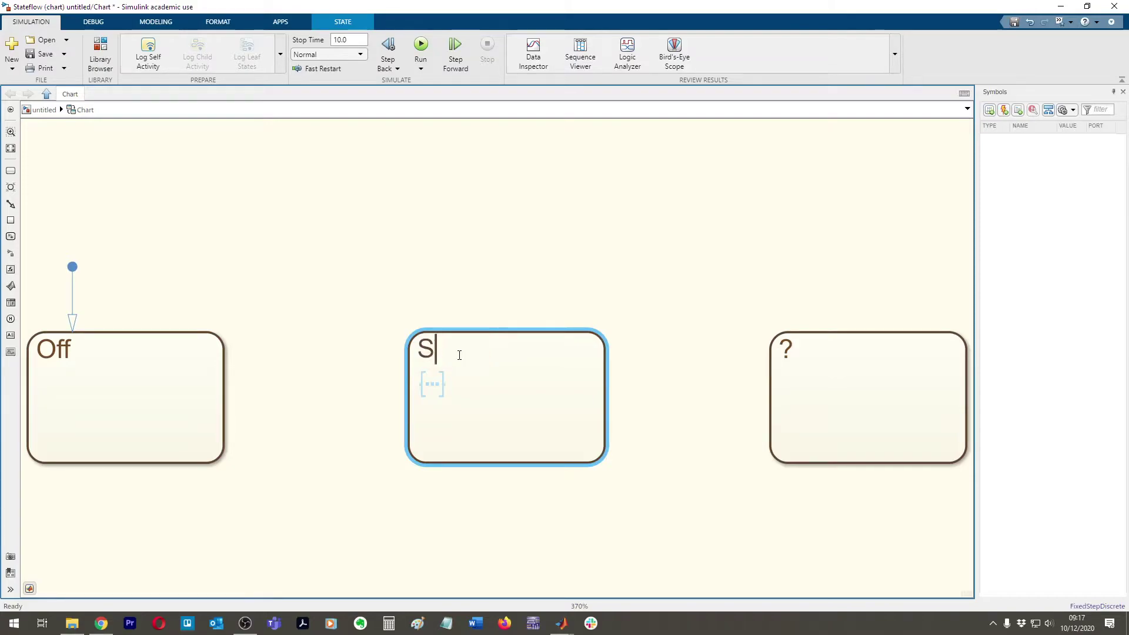
left_click(789, 352)
left_click(788, 352)
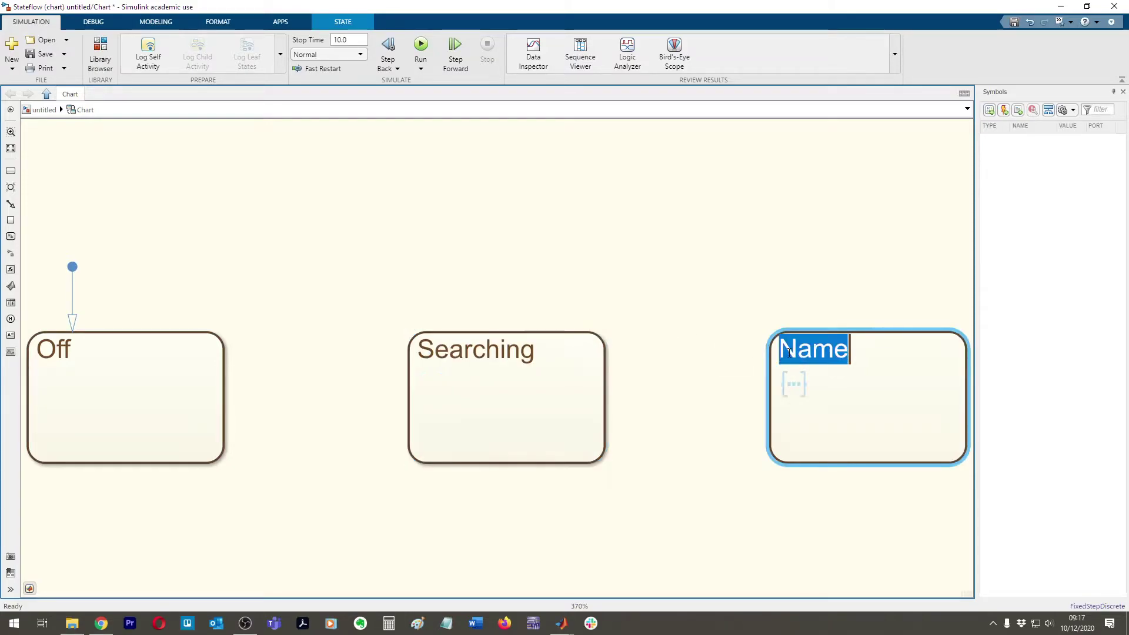
type("Tracking")
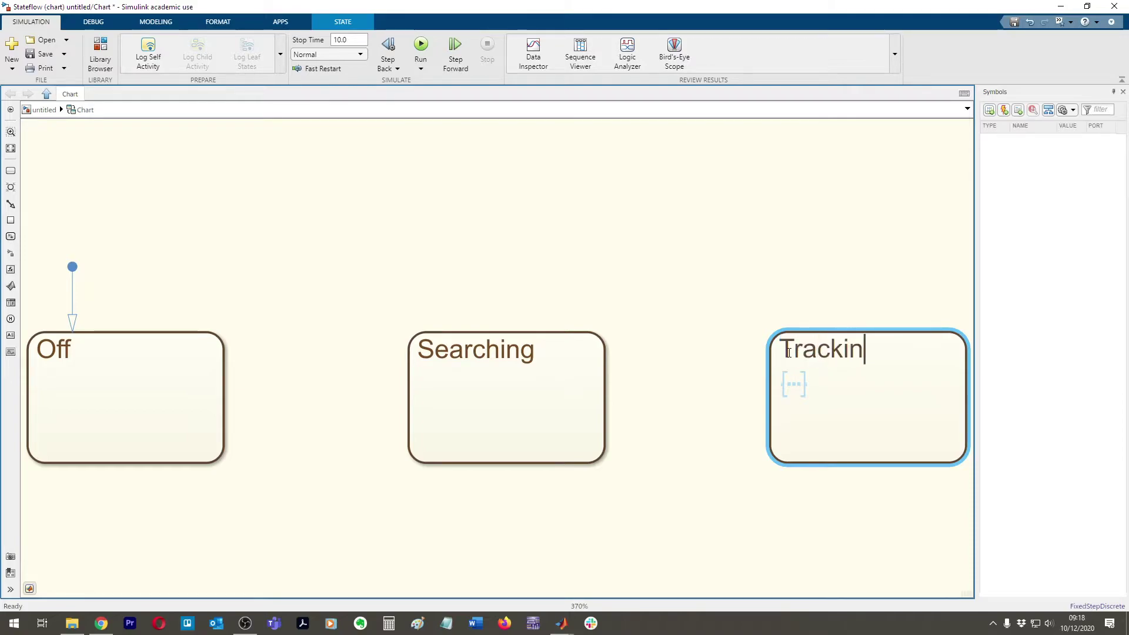
left_click(699, 309)
Space the states out, moving Off further left and Tracking further right.
scroll(701, 310, "down", 4)
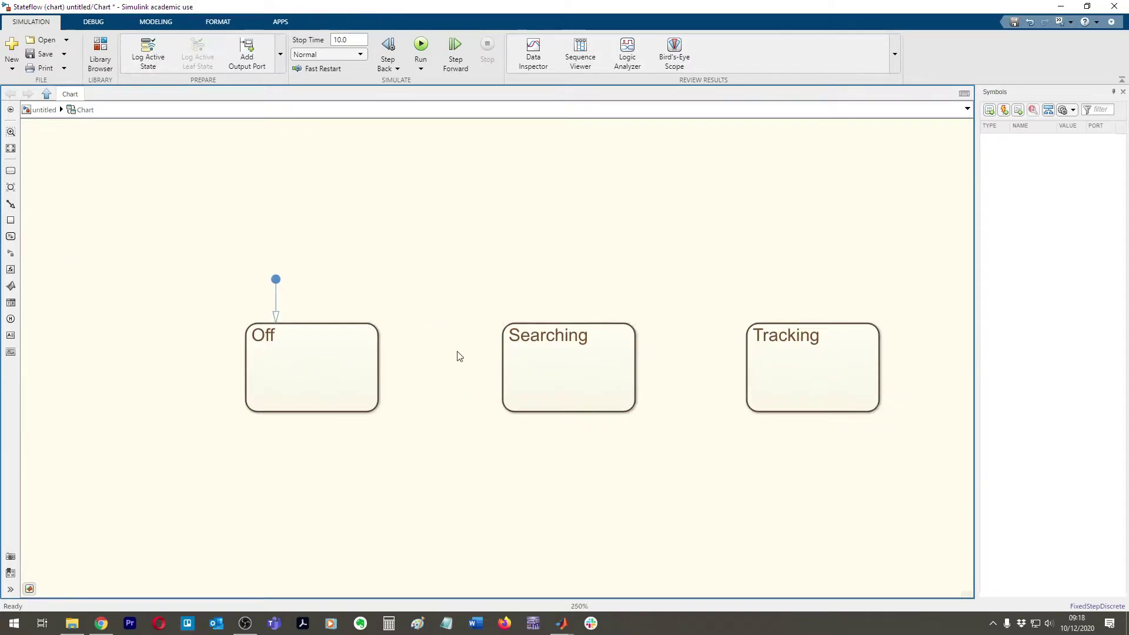
left_click_drag(348, 355, 241, 361)
left_click_drag(743, 393, 844, 373)
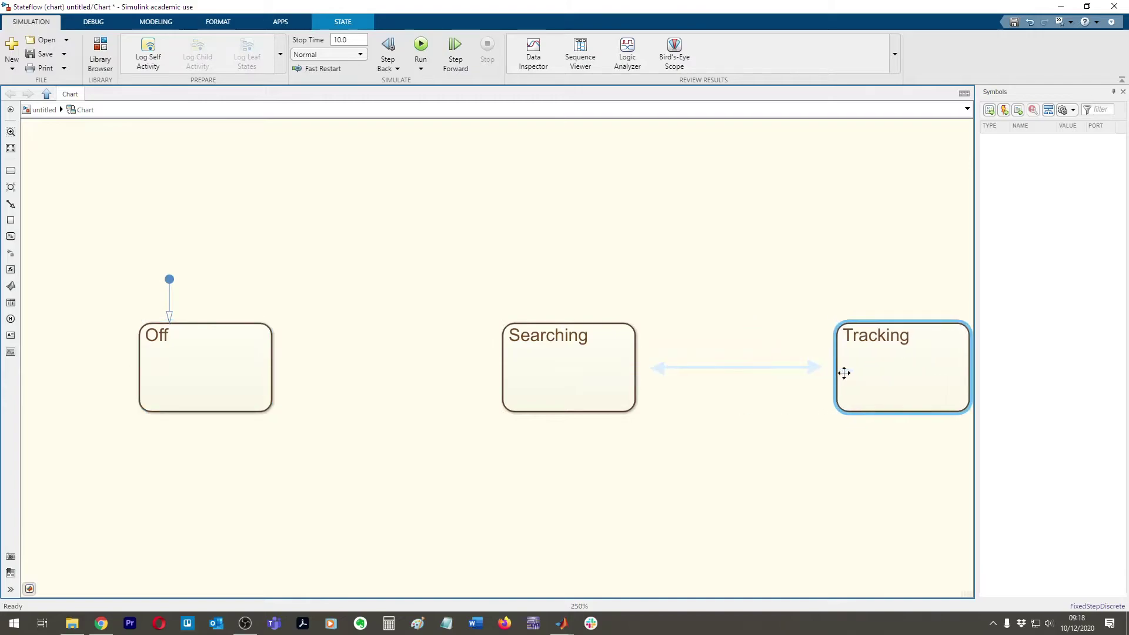
left_click(660, 456)
key("space")
Draw transitions both ways between Off and Searching and between Searching and Tracking.
mouse_move(177, 361)
left_mouse_down()
mouse_move(345, 376)
mouse_move(442, 364)
left_mouse_up()
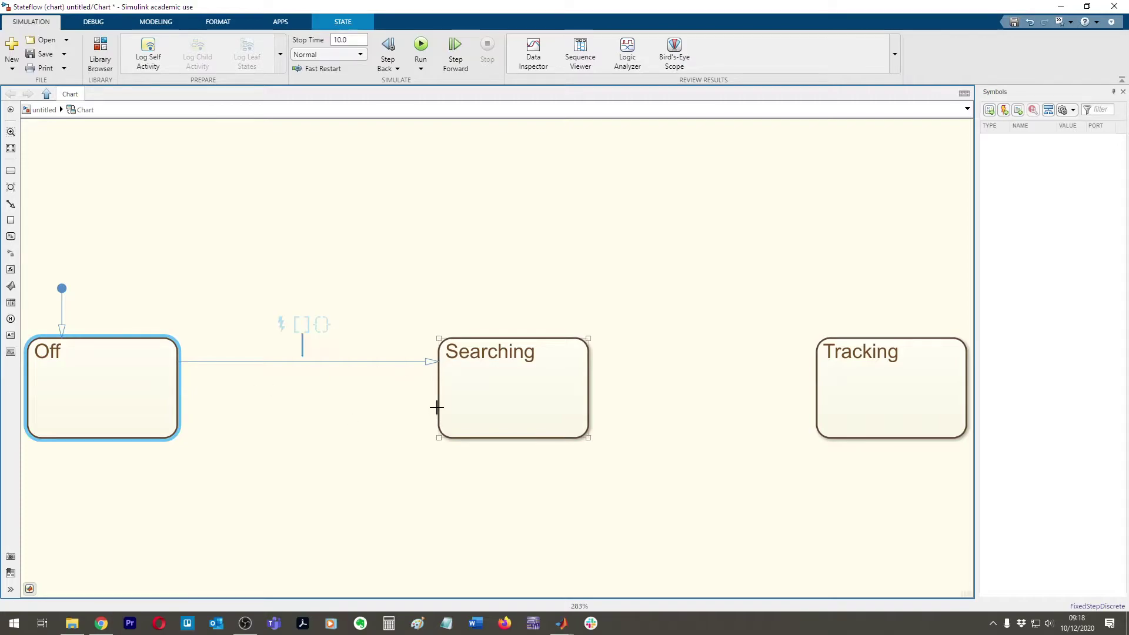
left_click_drag(436, 403, 174, 404)
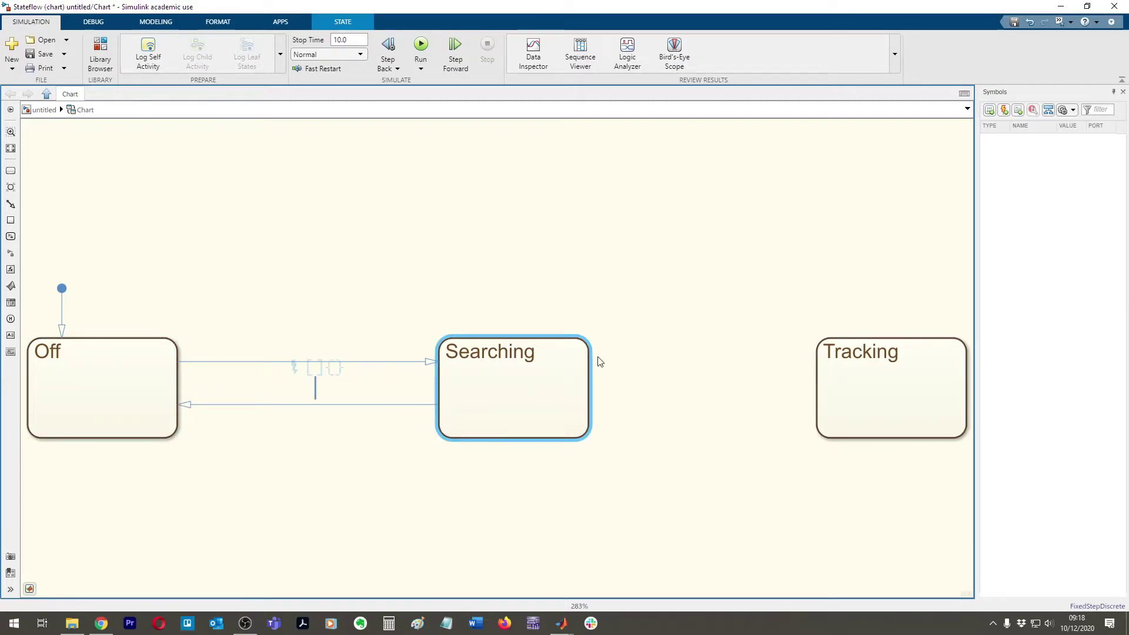
left_click_drag(591, 364, 811, 363)
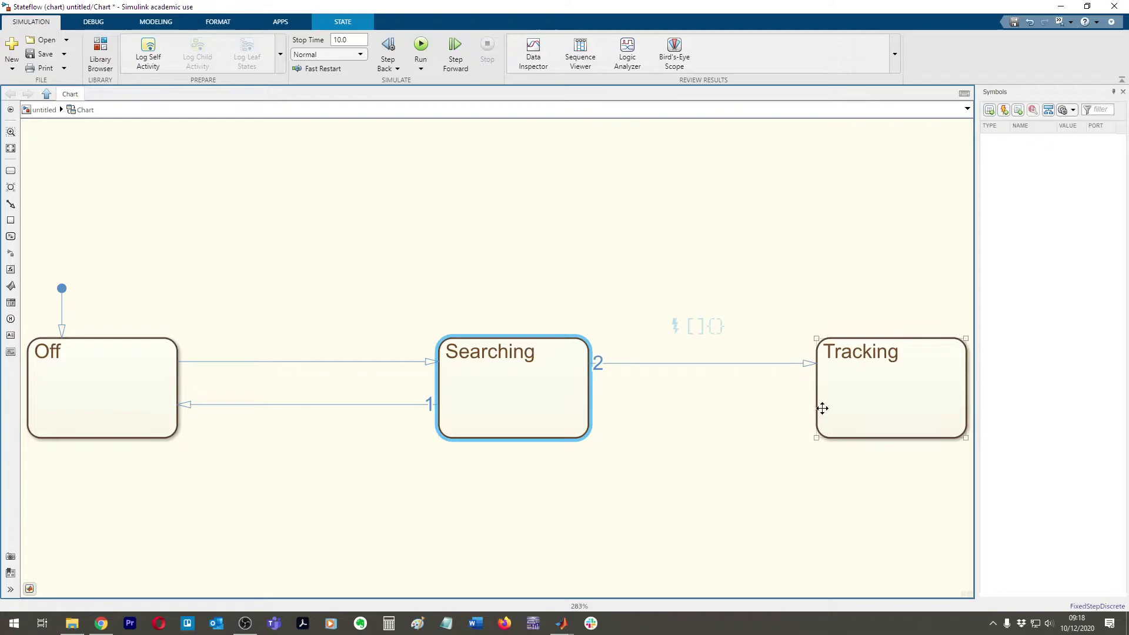
left_click_drag(815, 406, 589, 410)
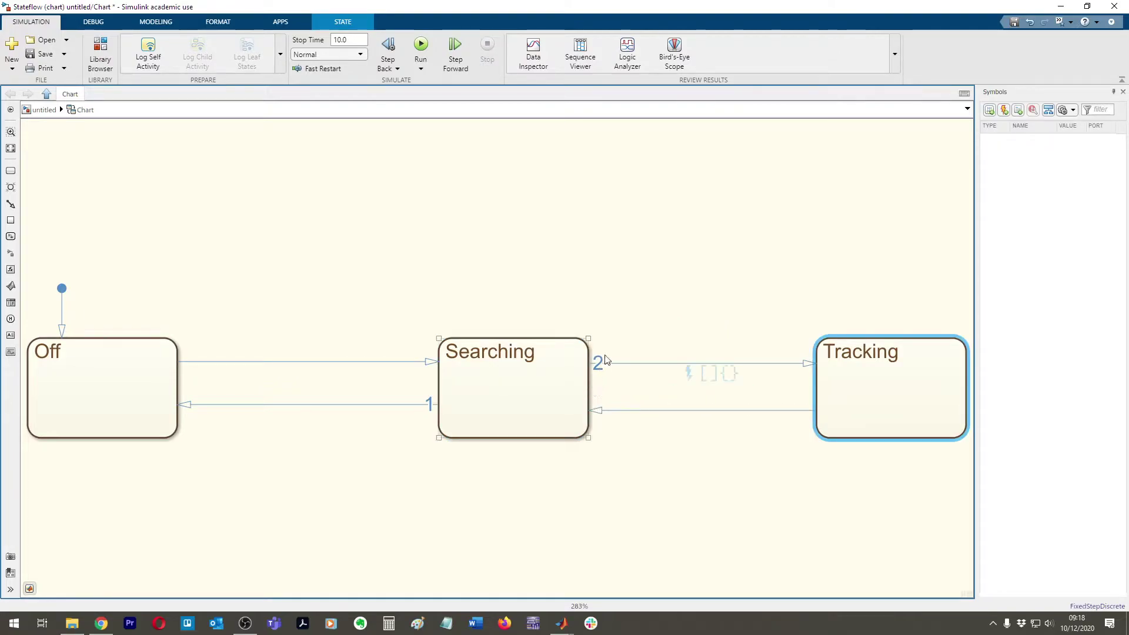
left_click(622, 292)
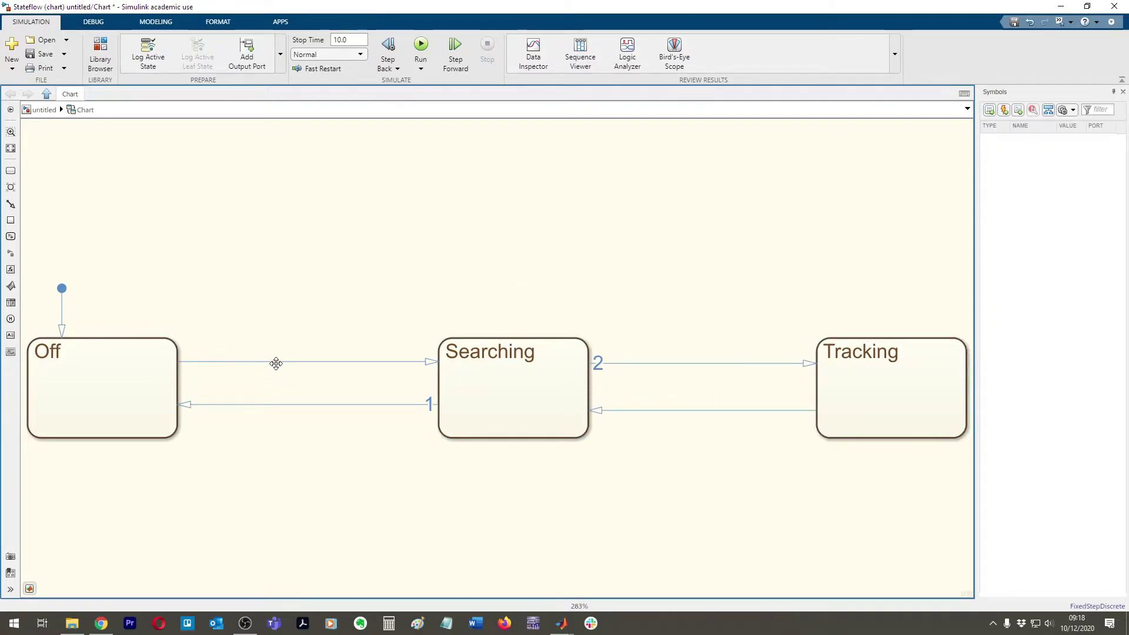
Guard the Off-to-Searching transition with the condition [powerButton == 1].
left_click(140, 365)
left_click(640, 398)
left_click(306, 361)
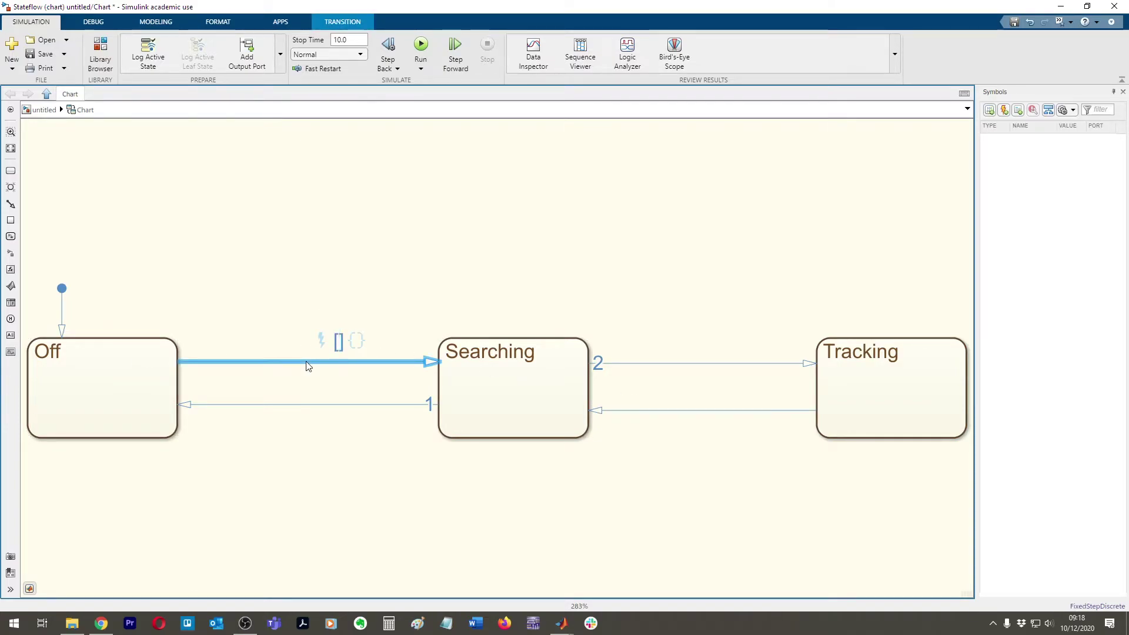
type("[power")
type("Button")
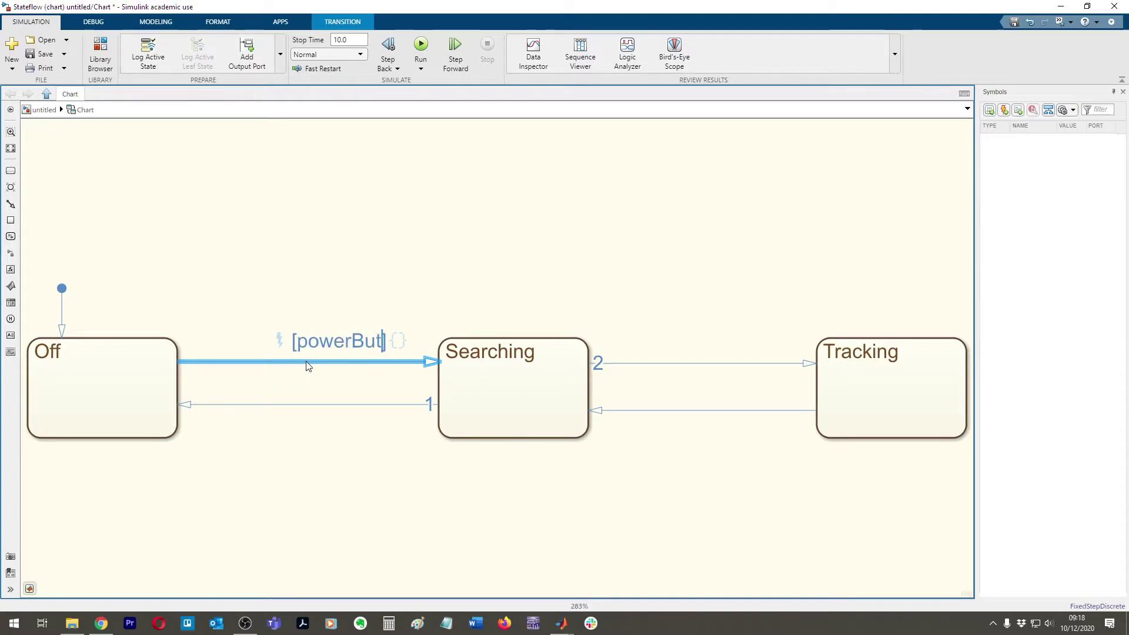
type(" == 1")
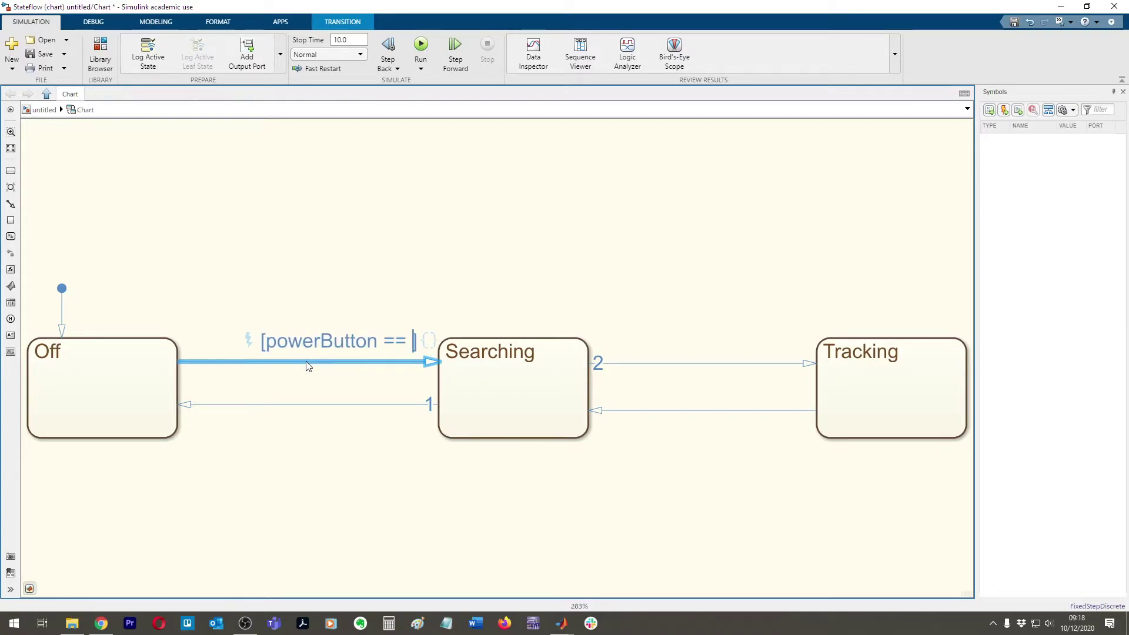
left_click(353, 294)
triple_click(337, 340)
key("ctrl+c")
left_click(371, 263)
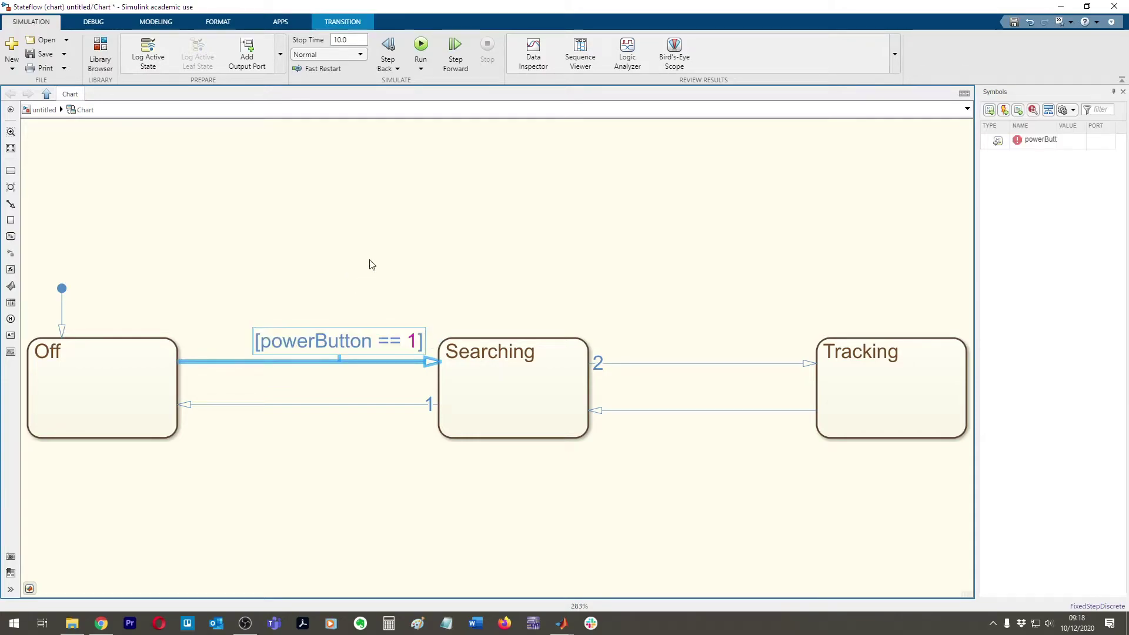
Give the Searching-to-Off transition the condition [powerButton == 0].
left_click(331, 405)
left_click(370, 384)
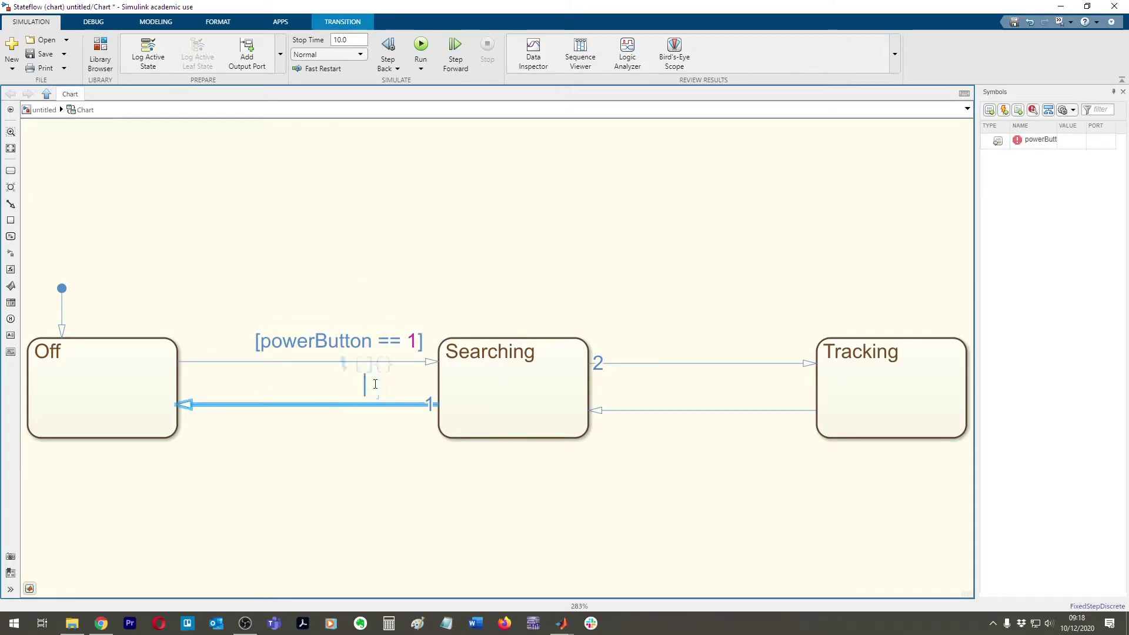
key("ctrl+v")
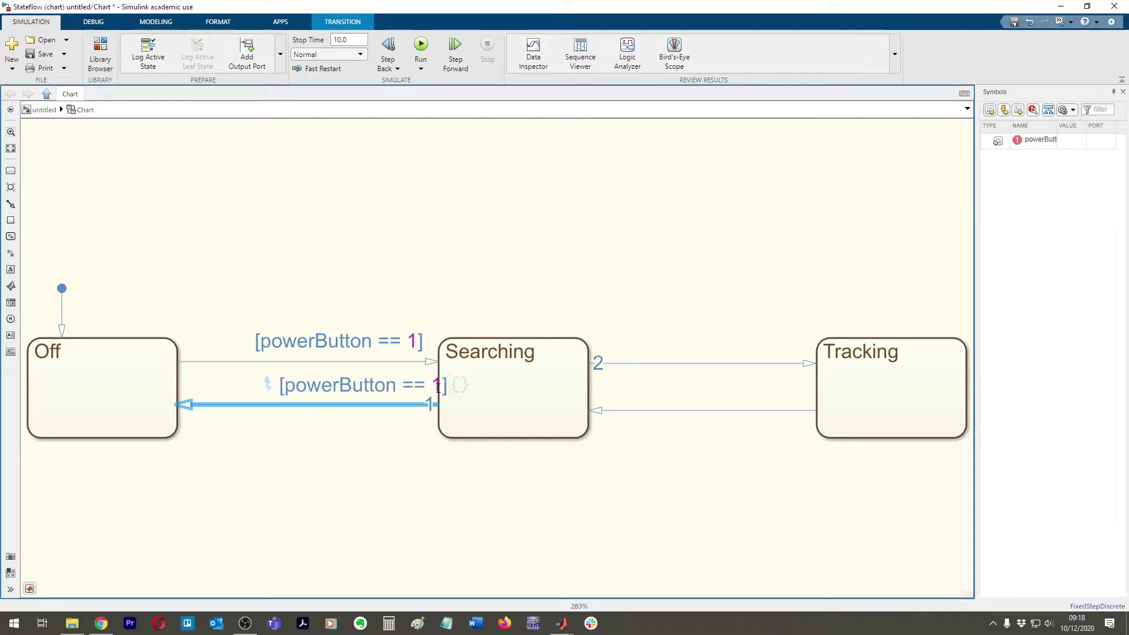
key("BackSpace")
type("0")
left_click(474, 305)
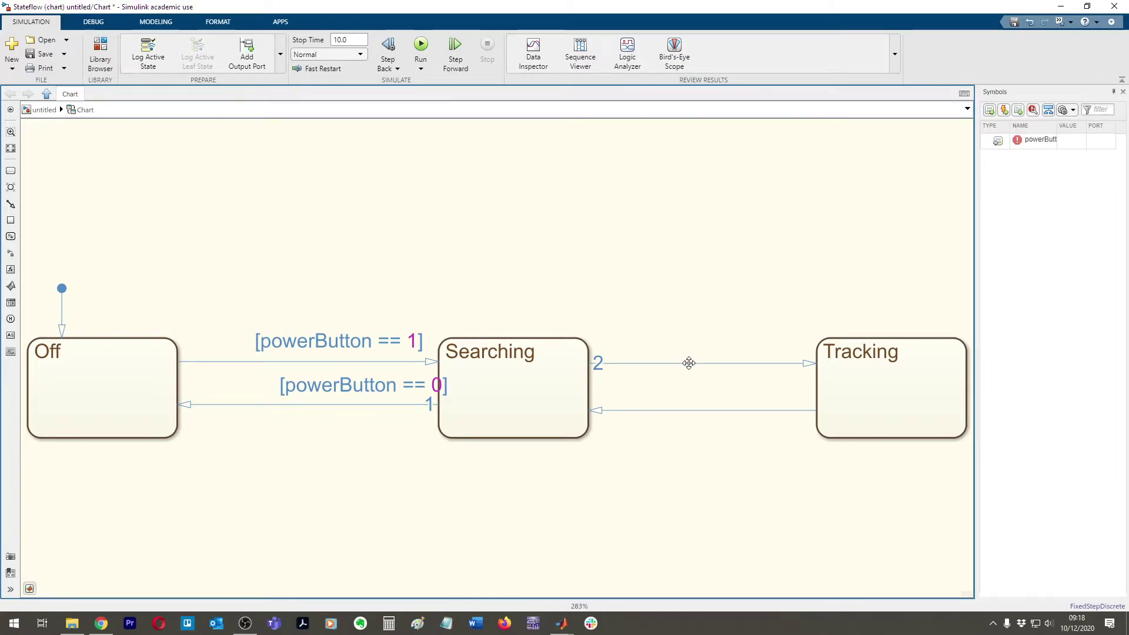
Draw a new curved transition from the Tracking state back to Off.
left_click(851, 340)
left_click_drag(900, 437, 93, 403)
left_click(451, 469)
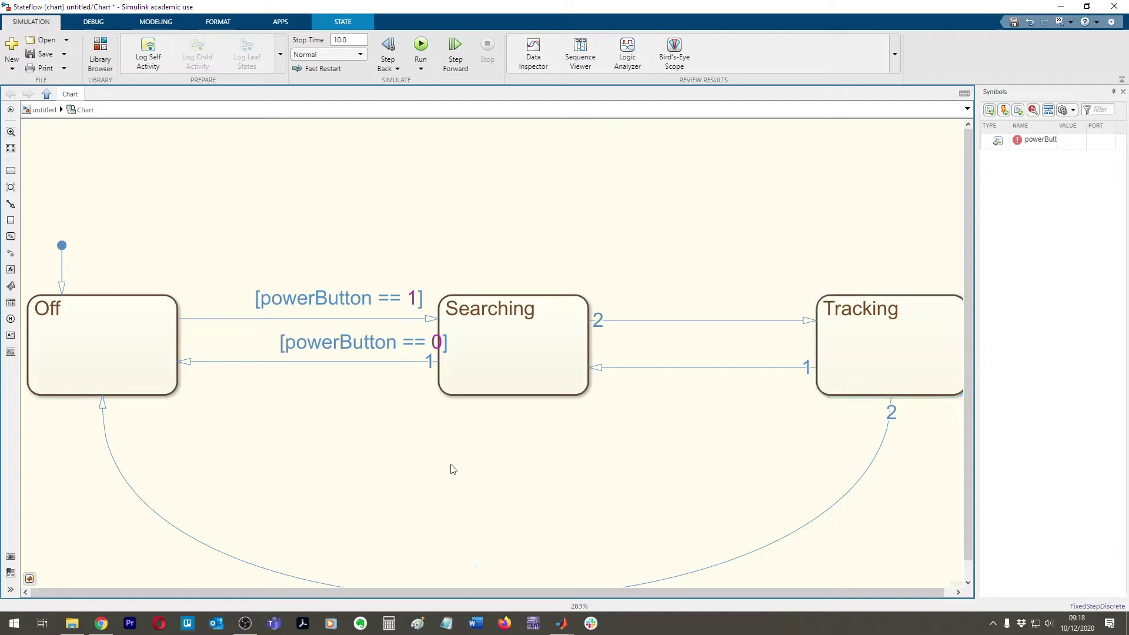
Label the Tracking-to-Off transition [powerButton == 0] and move the label above the curve.
left_click(492, 538)
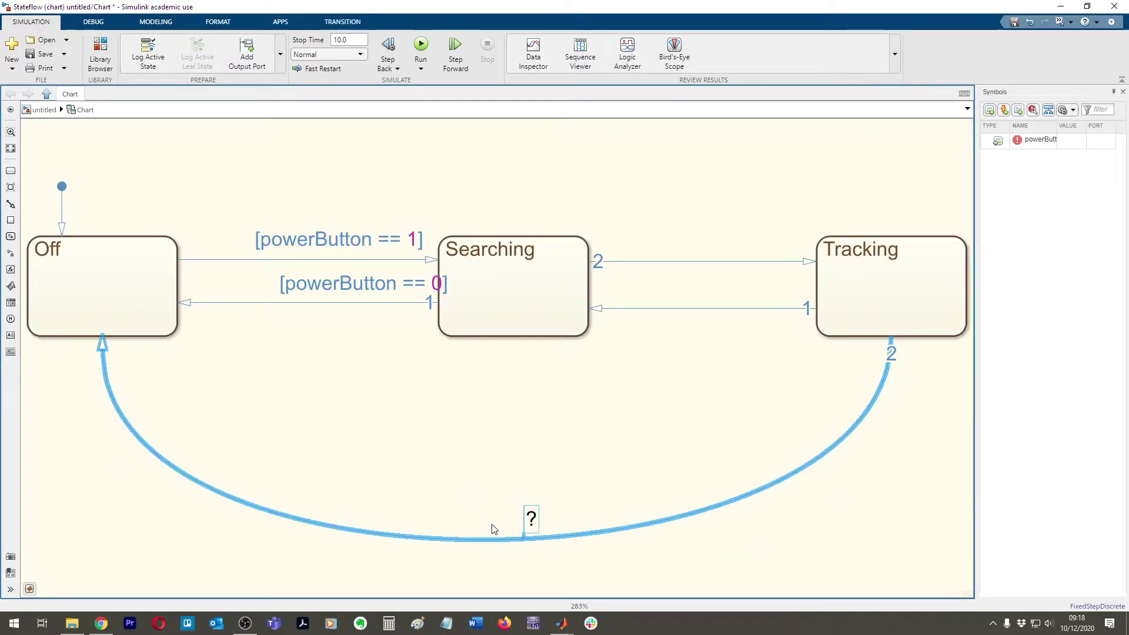
left_click(532, 521)
key("ctrl+v")
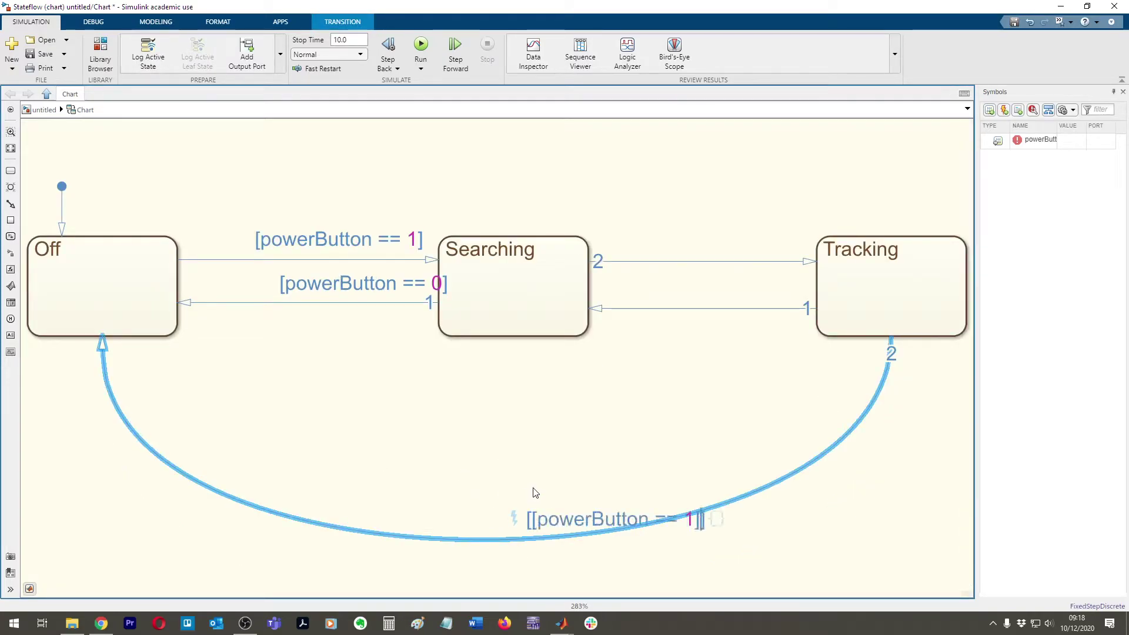
key("BackSpace")
key("Home")
key("Delete")
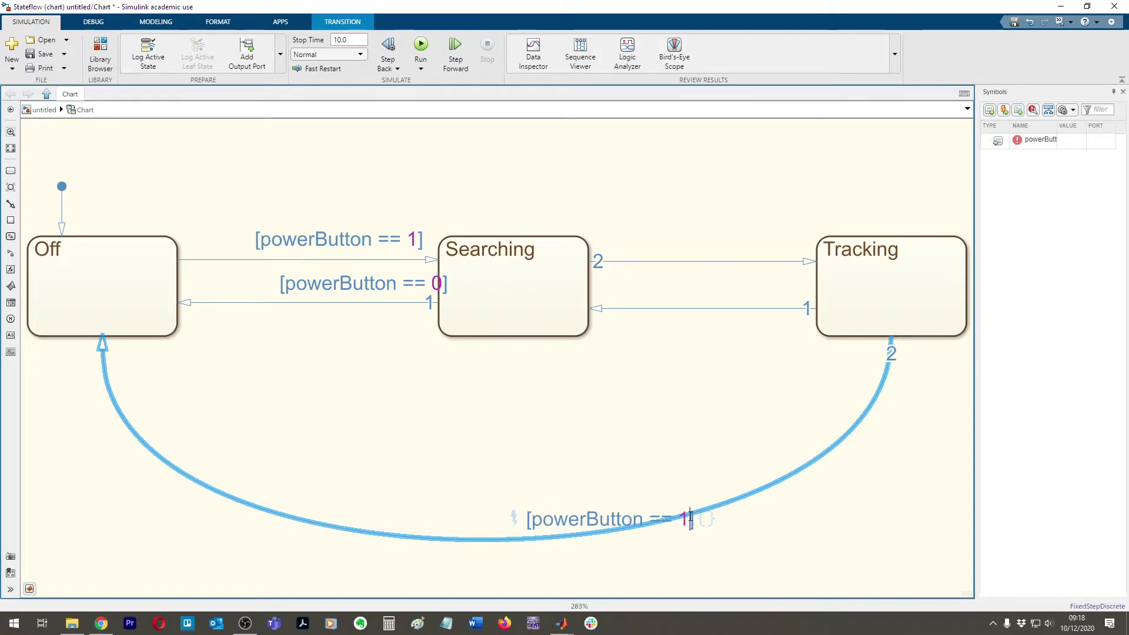
key("BackSpace")
type("0")
left_click(640, 466)
left_click_drag(611, 518, 462, 493)
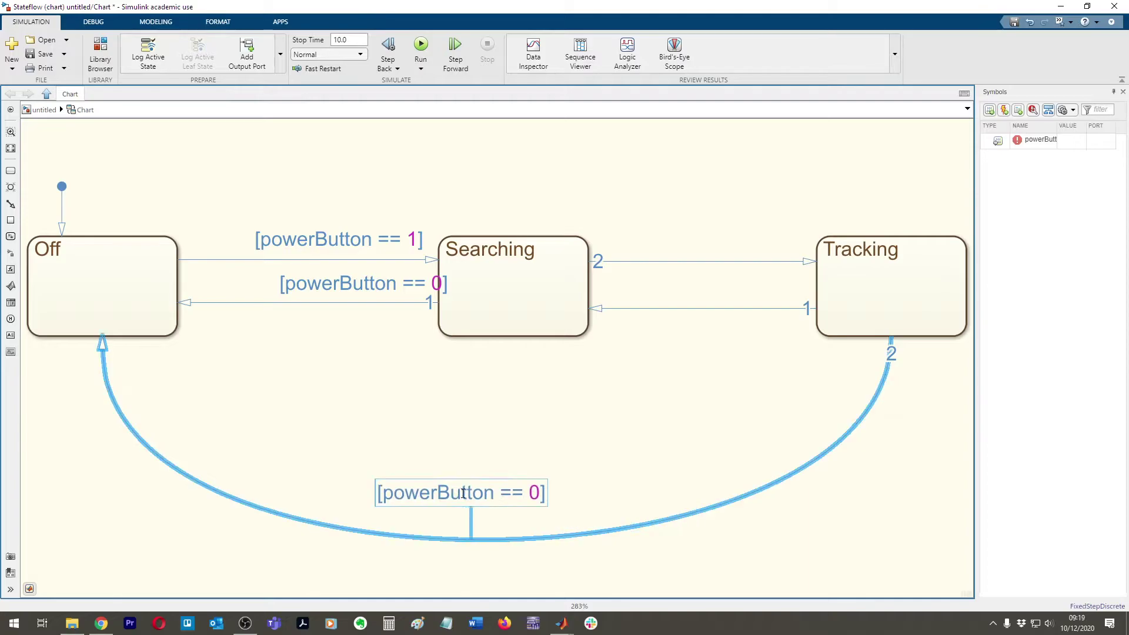
left_click(517, 429)
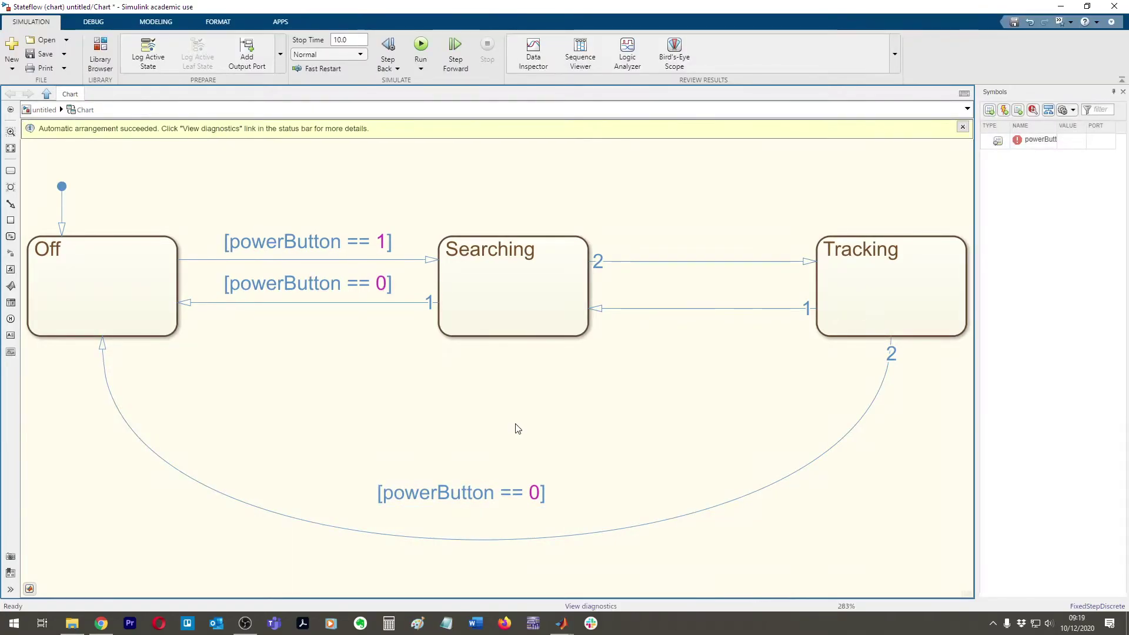
left_click(97, 244)
left_click(490, 315)
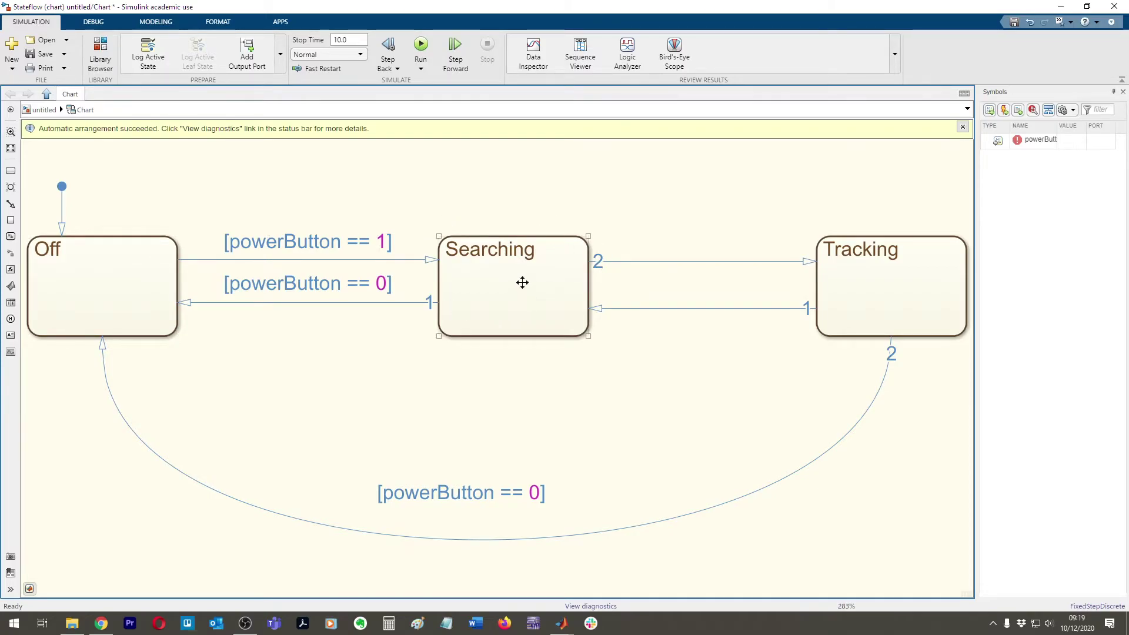
left_click(604, 263)
left_click(507, 262)
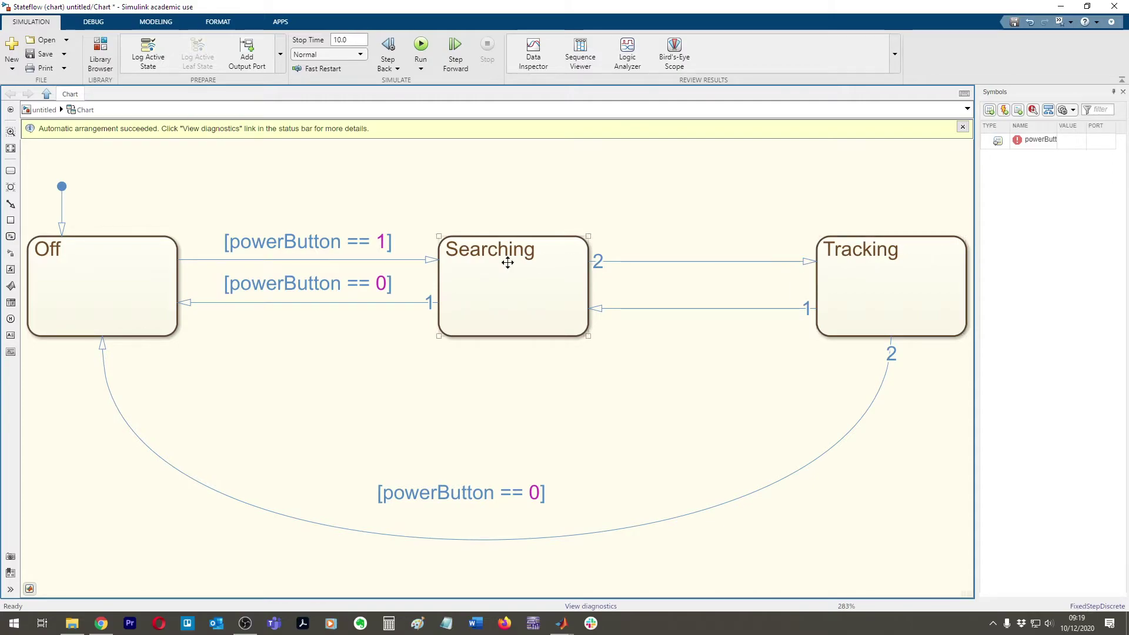
left_click(862, 259)
left_click(438, 288)
left_click(373, 289)
left_click(114, 295)
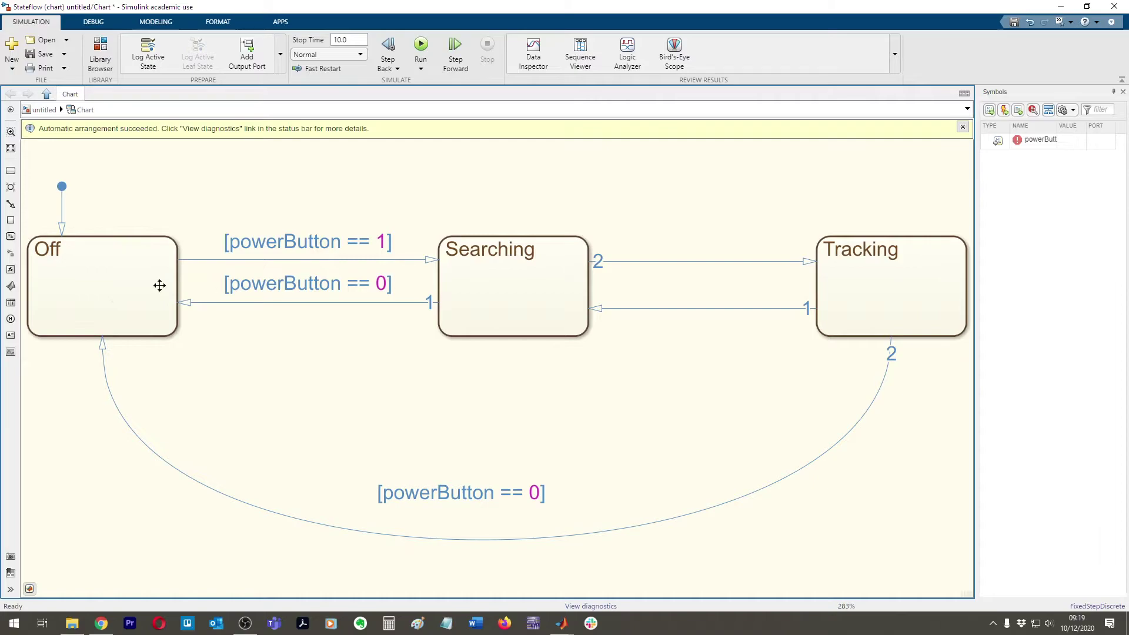
left_click(888, 301)
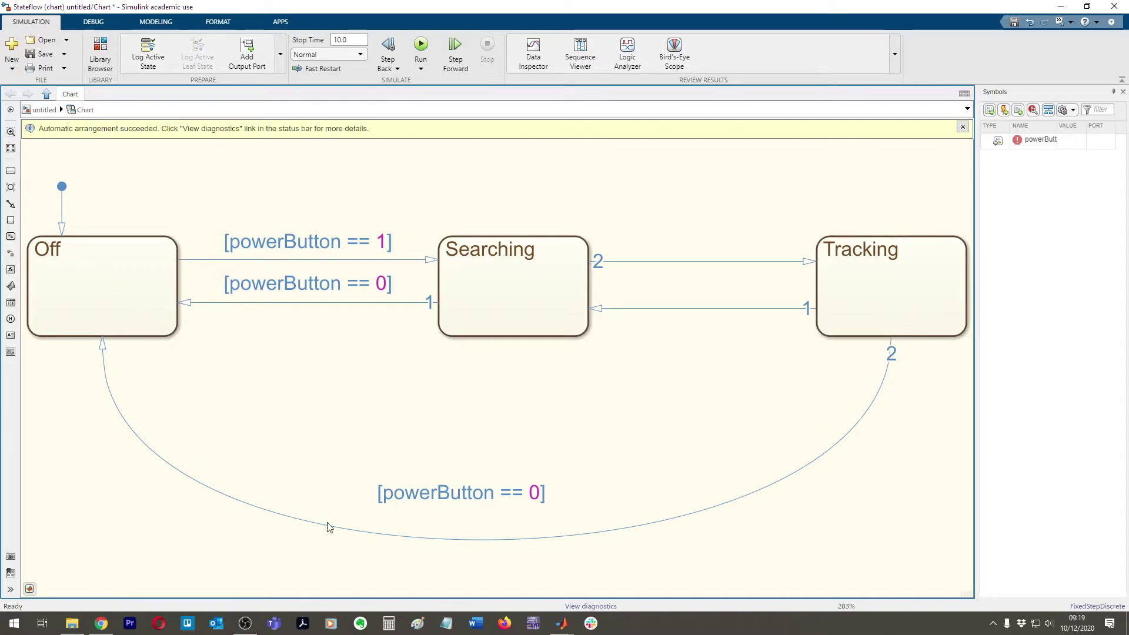
left_click(154, 320)
left_click(567, 296)
left_click(800, 260)
left_click(775, 309)
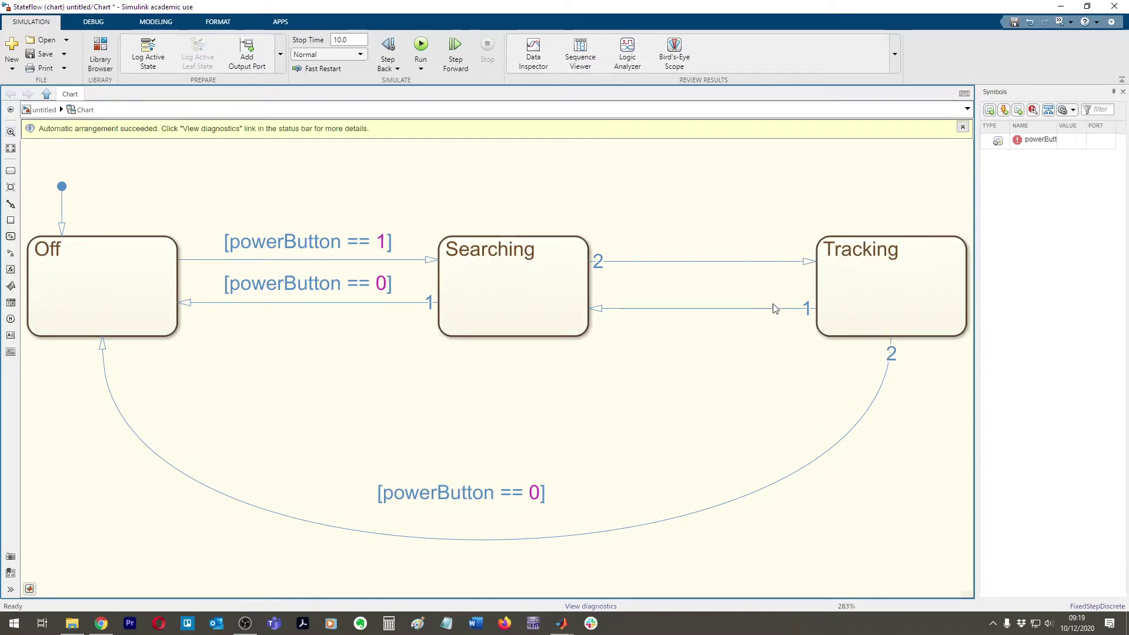
left_click(688, 262)
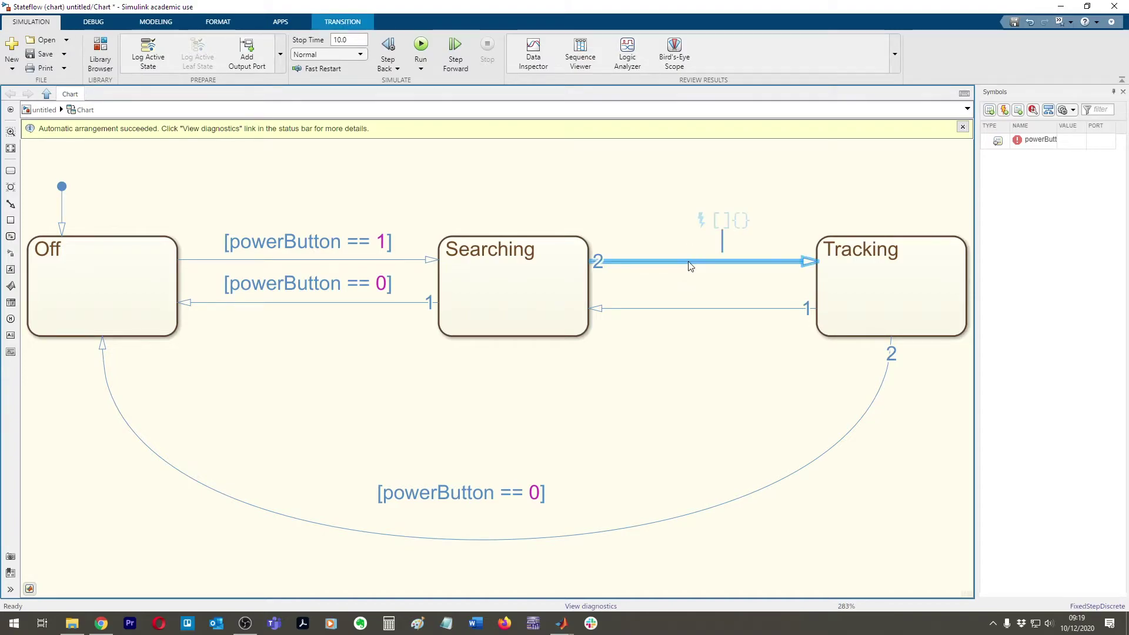
Set [ballFound == 1] on Searching-to-Tracking and [ballFound == 0] on the return transition.
type("[ballFo")
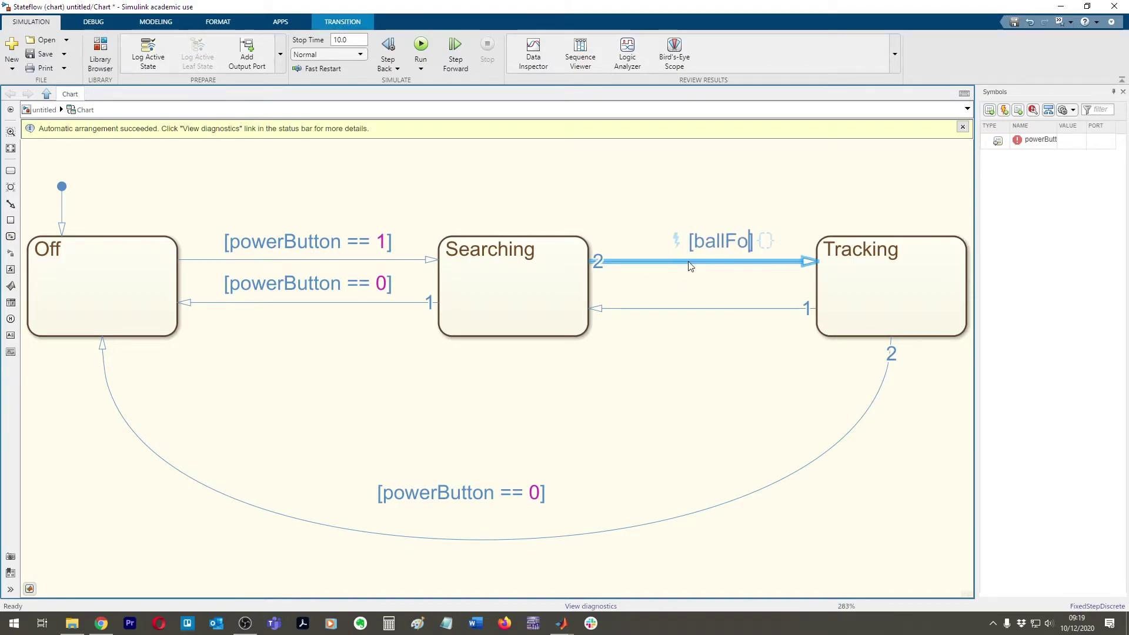
type("und =")
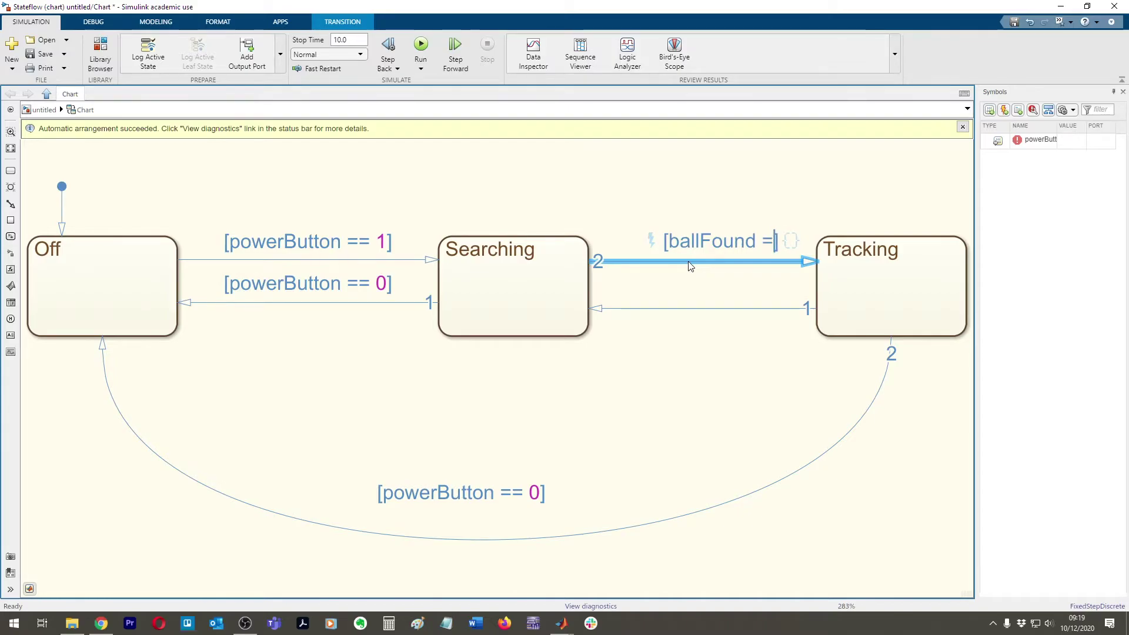
type("= 1")
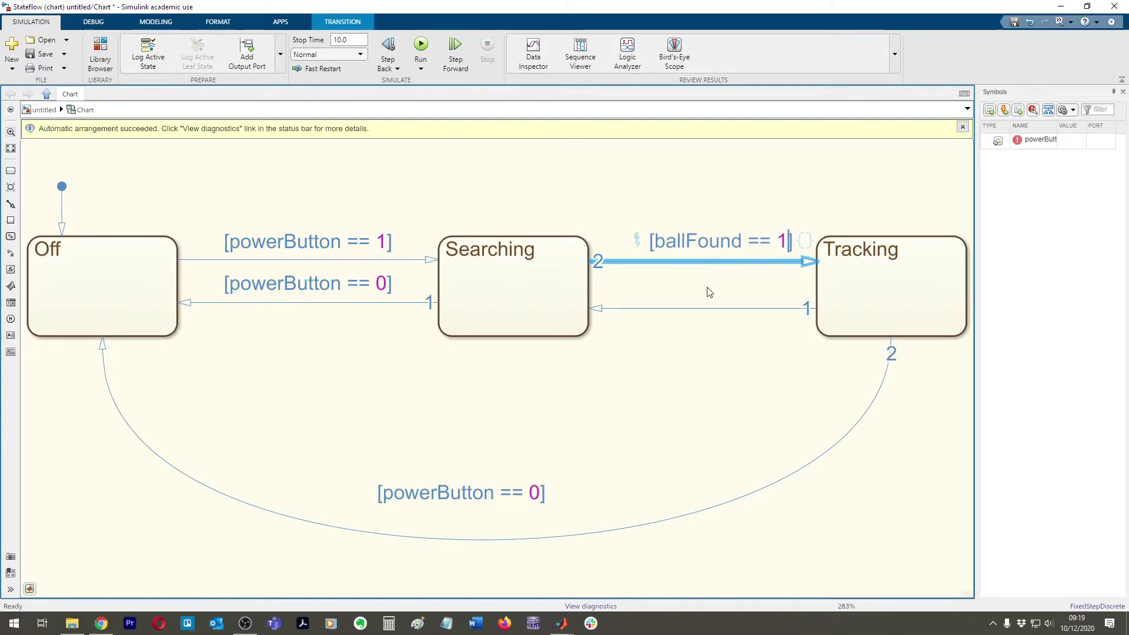
key("ctrl+a")
key("ctrl+c")
left_click(729, 307)
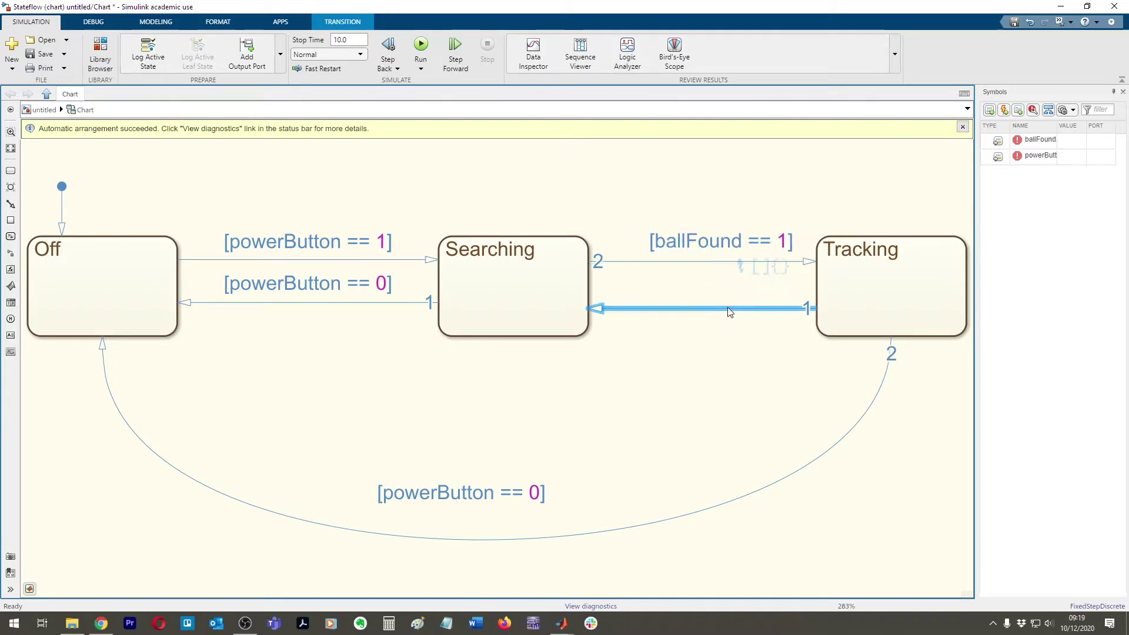
key("ctrl+v")
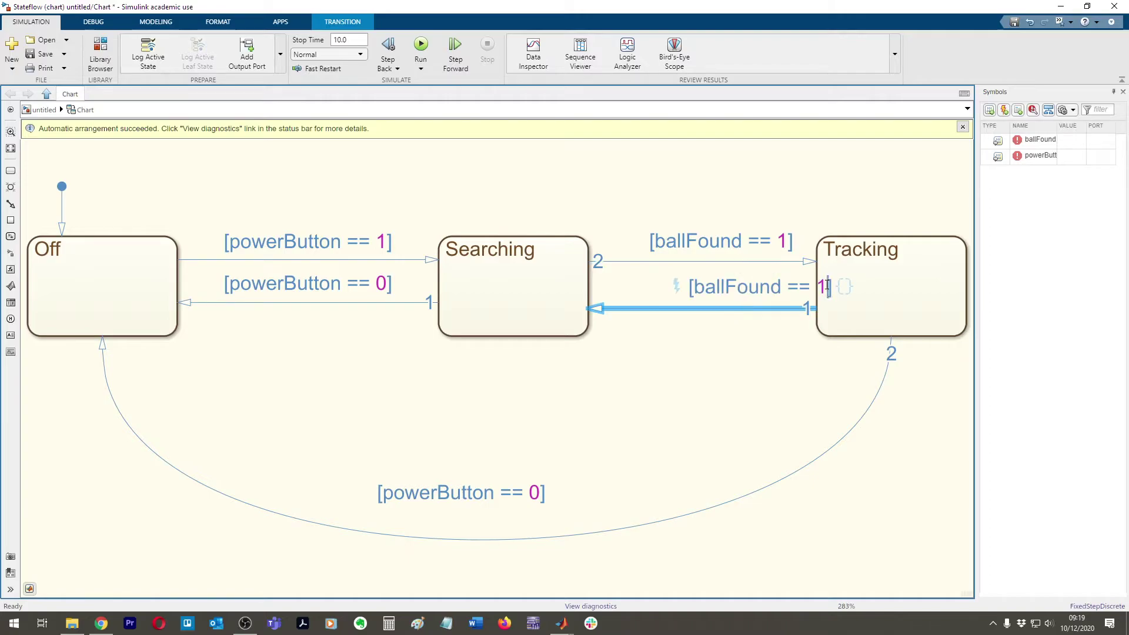
key("BackSpace")
type("0")
left_click(836, 194)
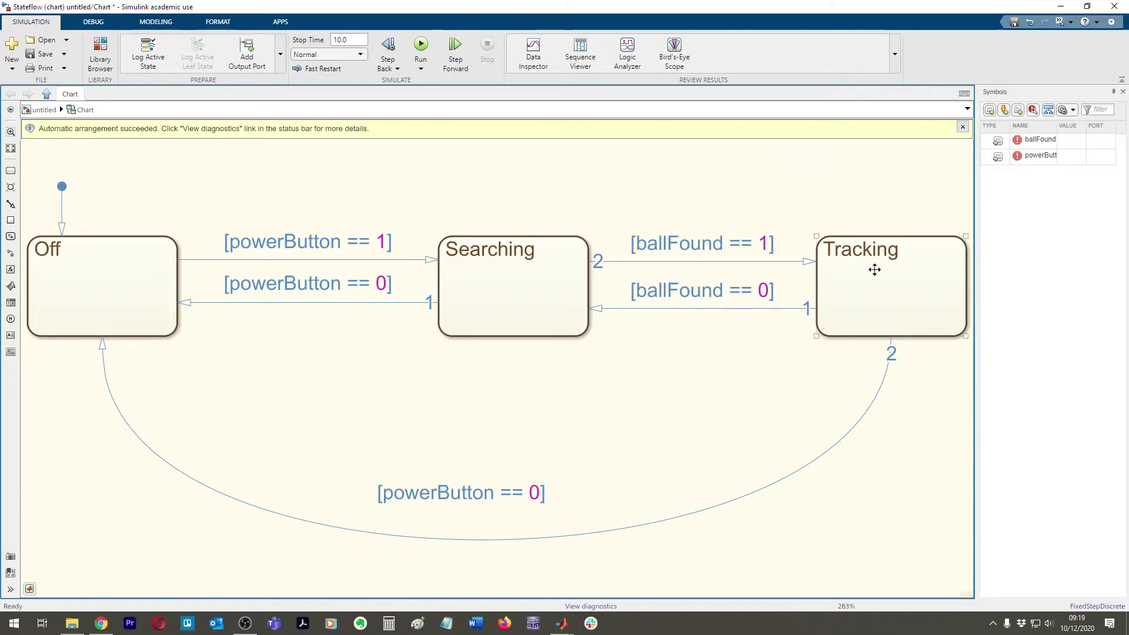
Check the ballFound entry in the Symbols pane, then clear the chart selection.
left_click(1034, 141)
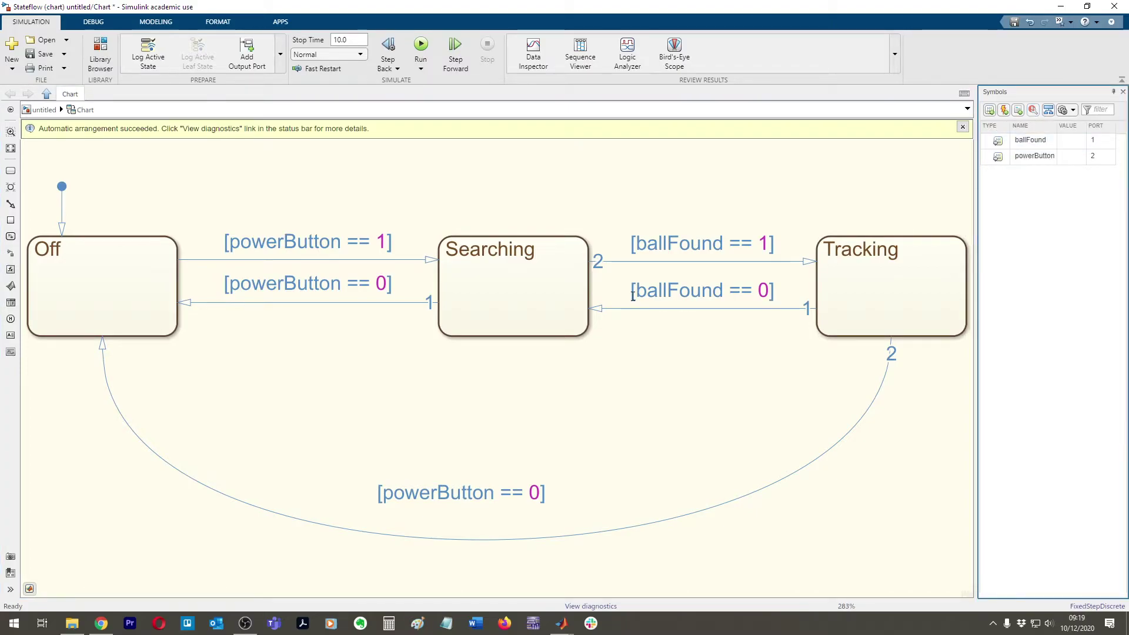
left_click(571, 254)
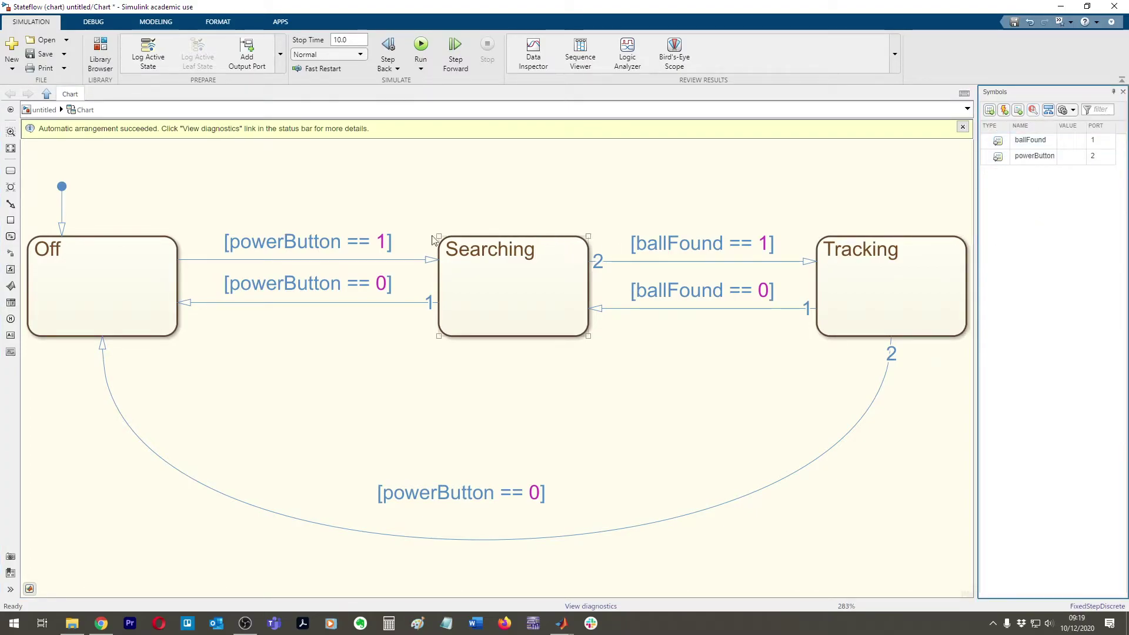
left_click(544, 174)
scroll(532, 194, "down", 1)
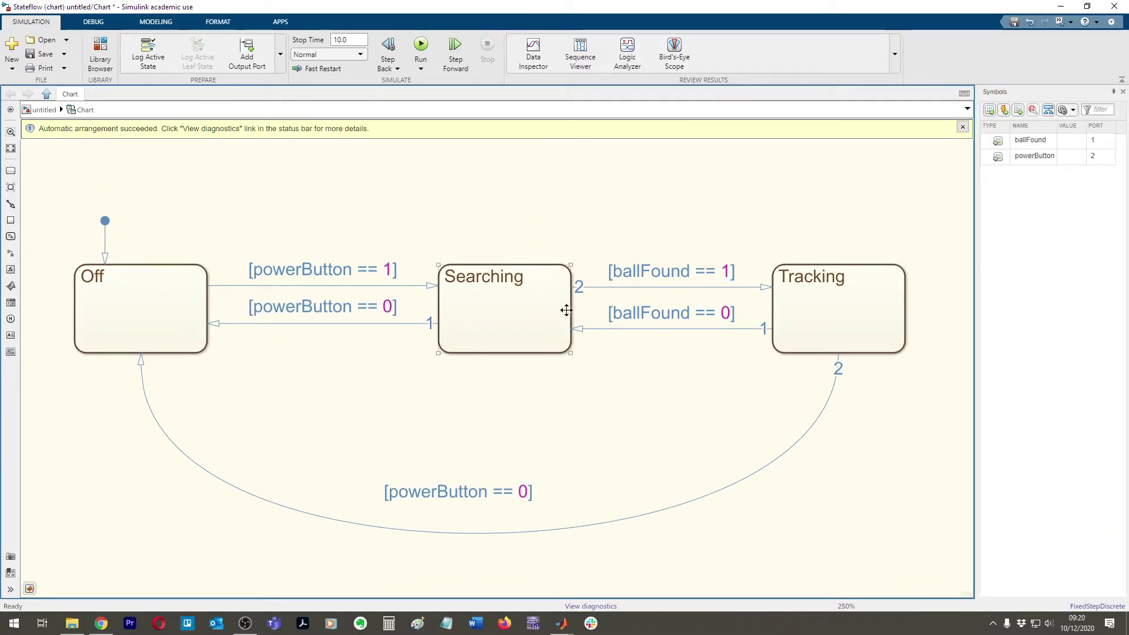
left_click(671, 396)
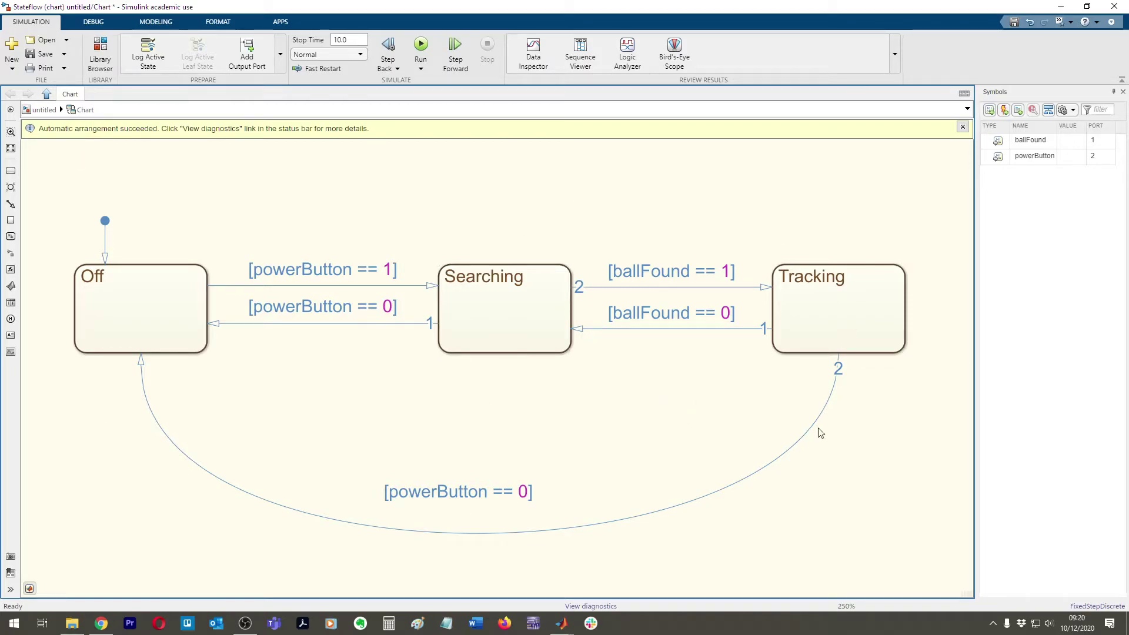
At the top-level model, enlarge the Chart block and shift it left and down.
left_click(45, 110)
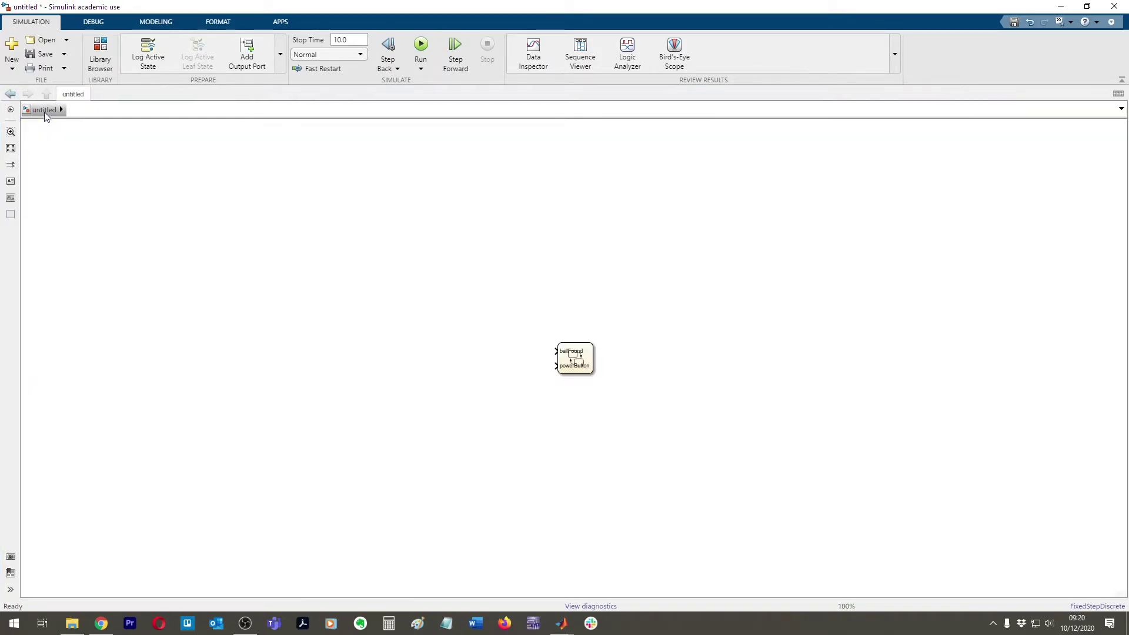
left_click(562, 362)
scroll(593, 356, "up", 3)
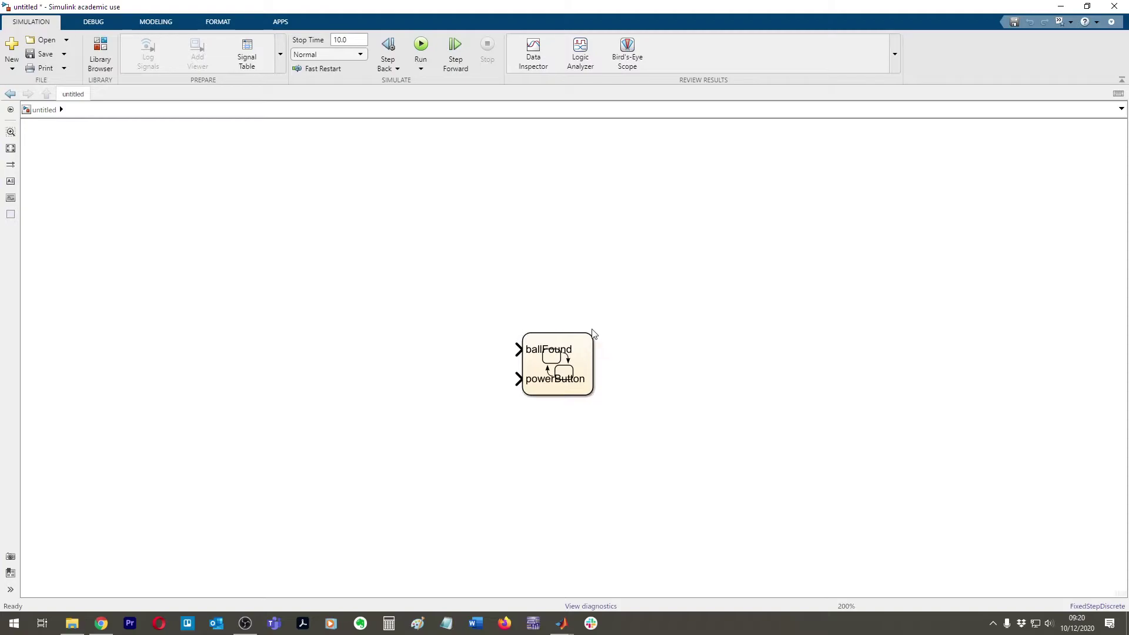
left_click_drag(593, 333, 706, 279)
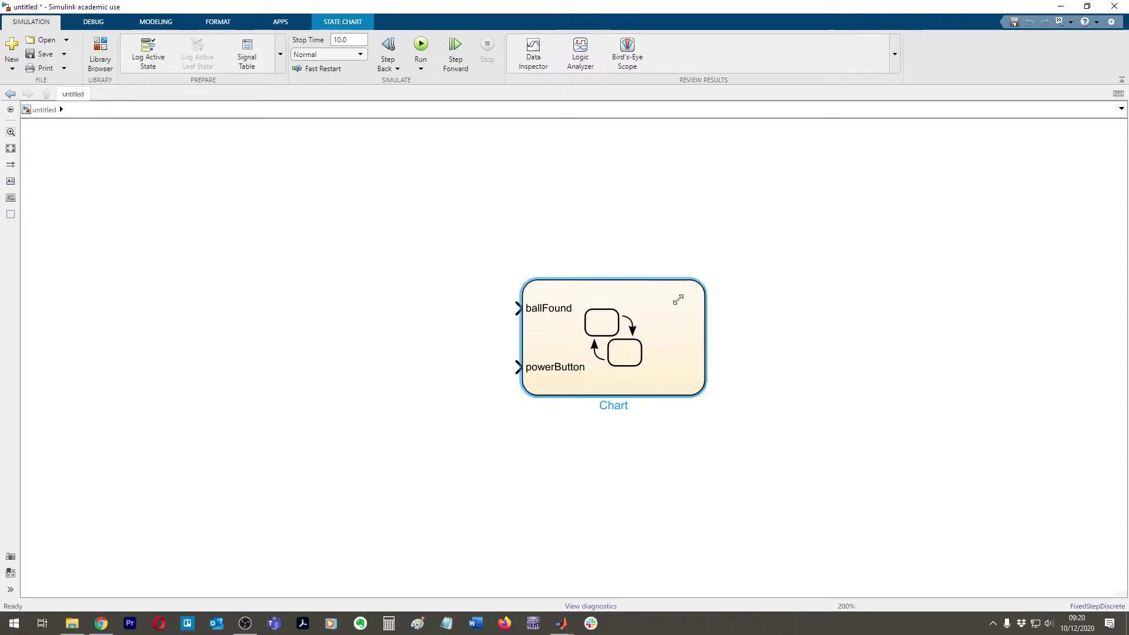
left_click_drag(568, 328, 487, 352)
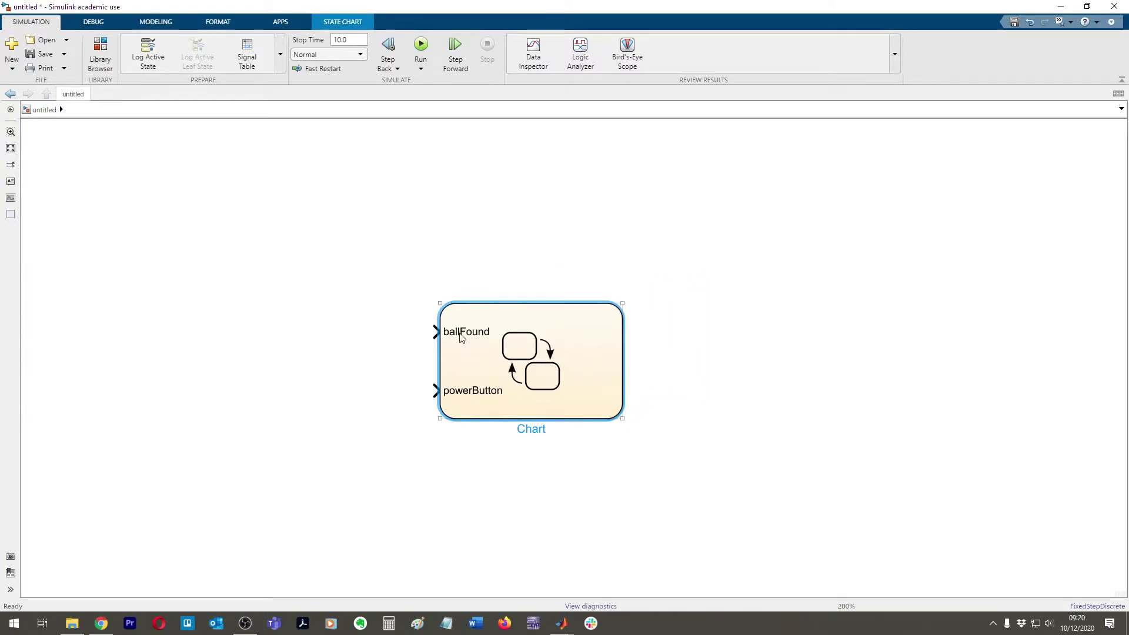
left_click(431, 356)
Open the Chart block's states, return to the top level, and reopen the chart.
double_click(570, 337)
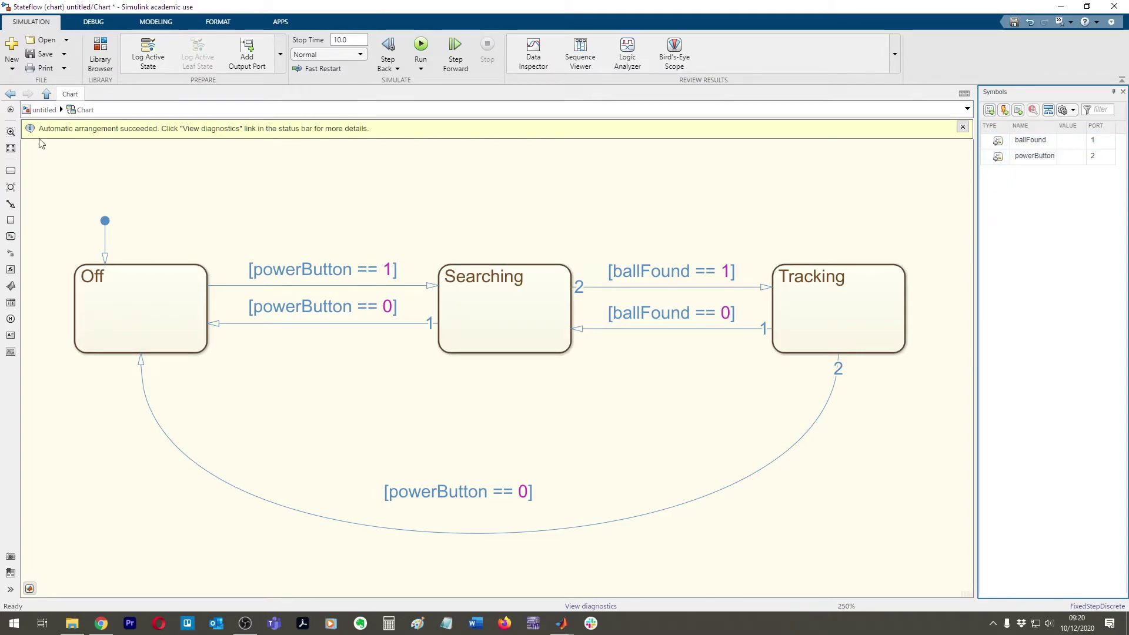
left_click(43, 109)
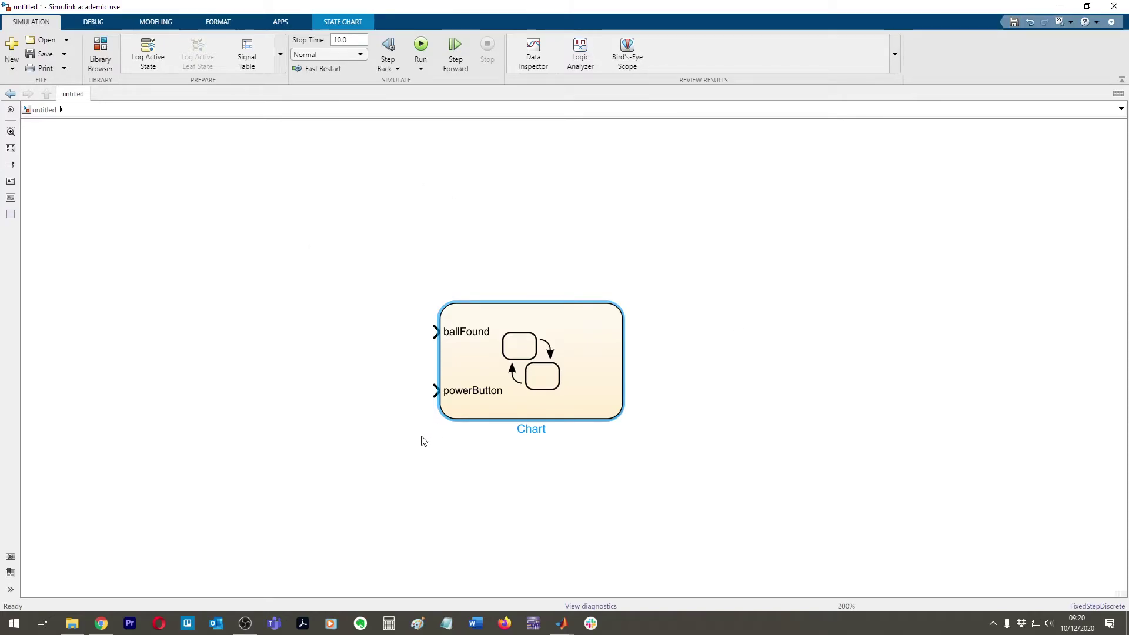
left_click(549, 351)
double_click(559, 336)
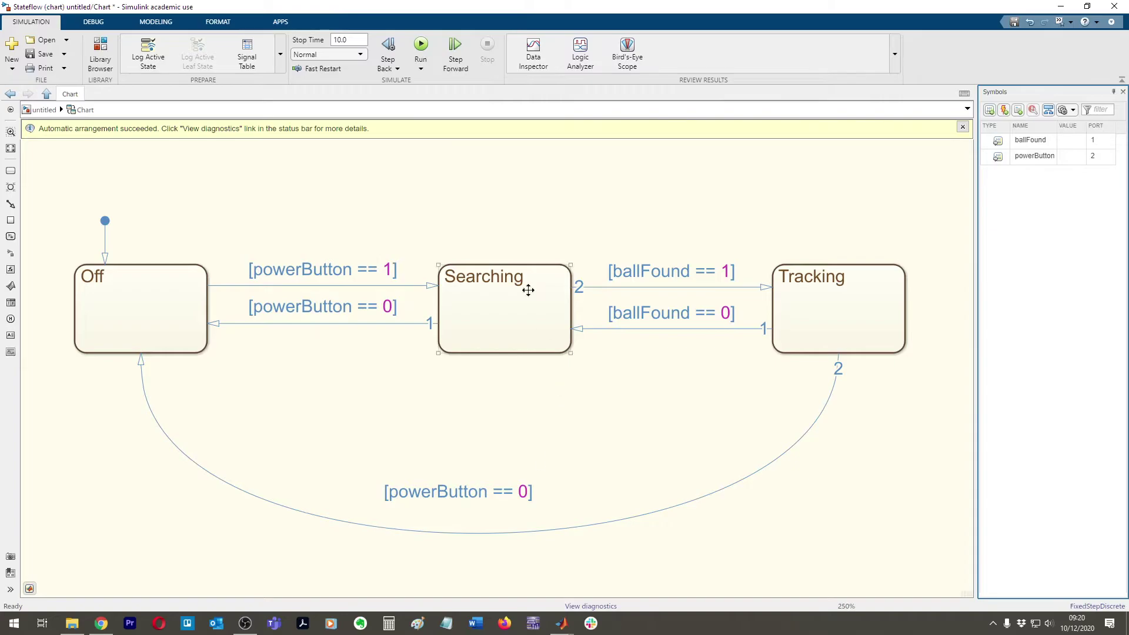
Run the chart simulation several times, selecting the Searching and Off states in between.
left_click(421, 48)
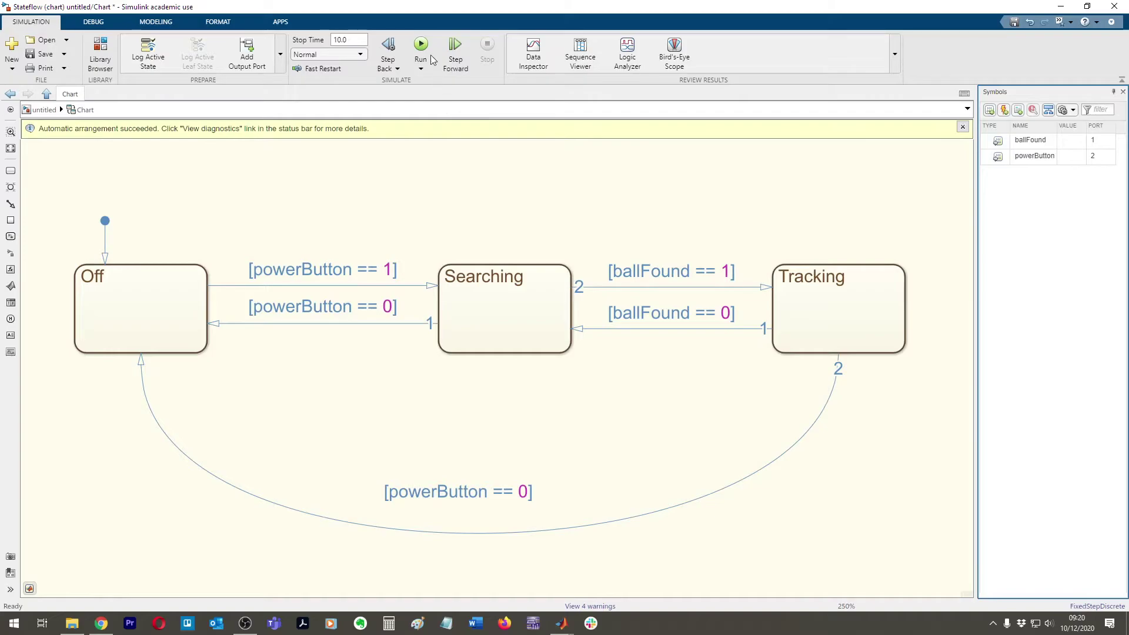
left_click(428, 55)
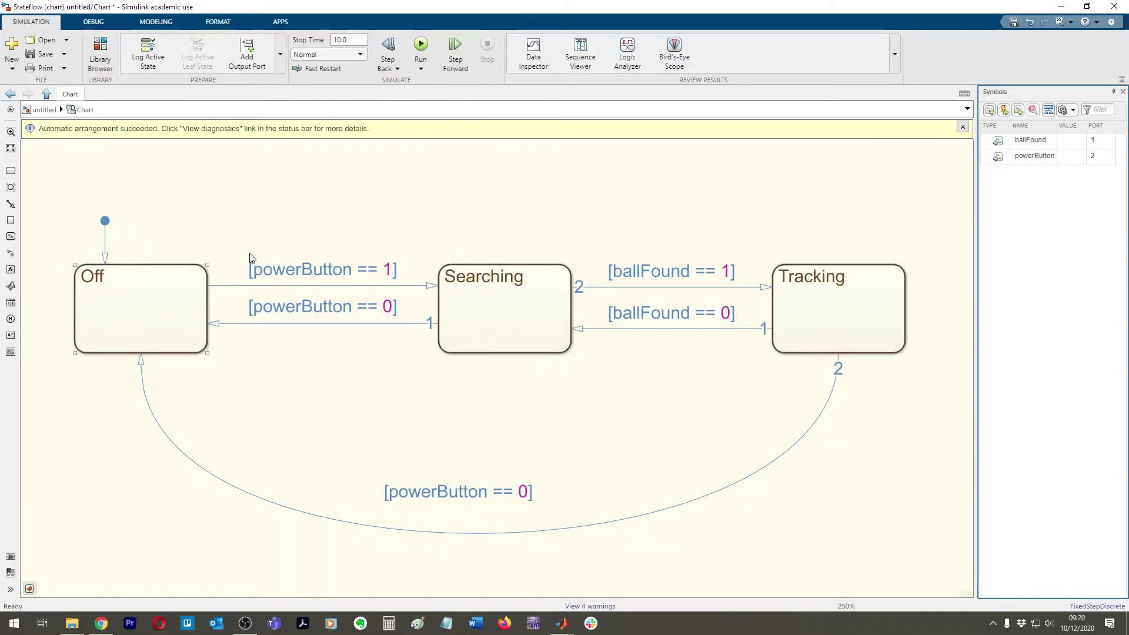
left_click(418, 50)
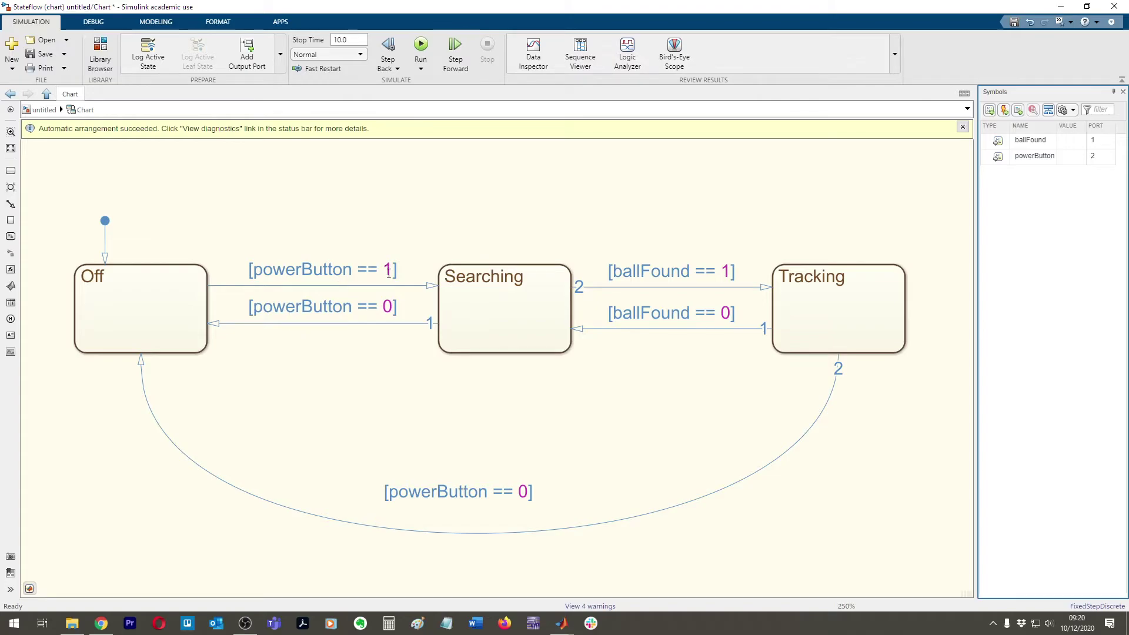
left_click(496, 286)
left_click(50, 414)
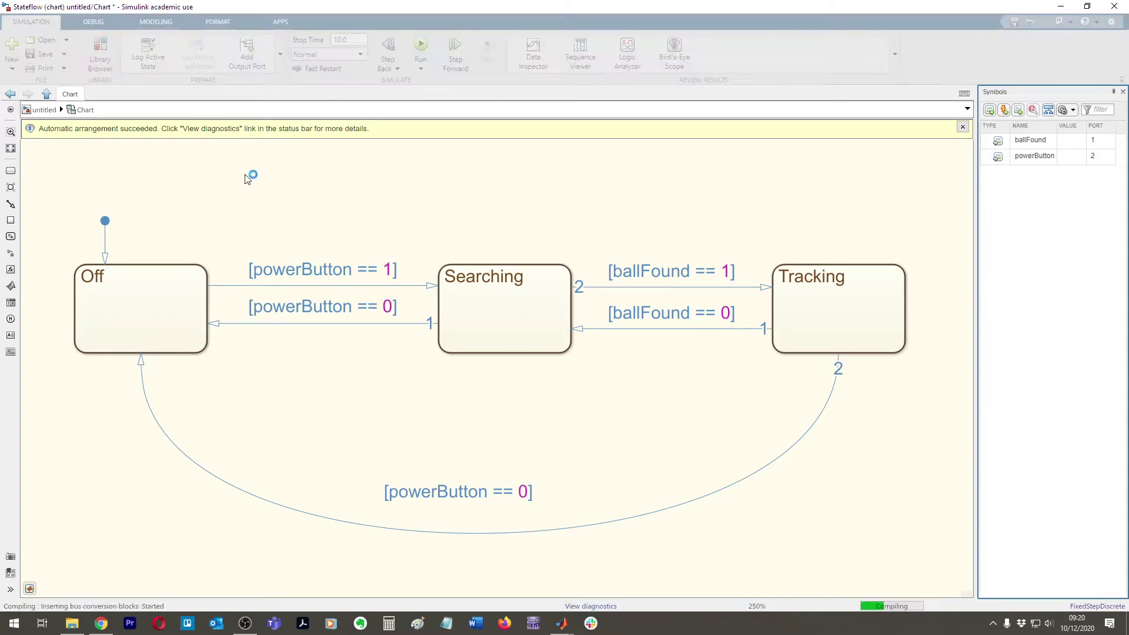
left_click(117, 295)
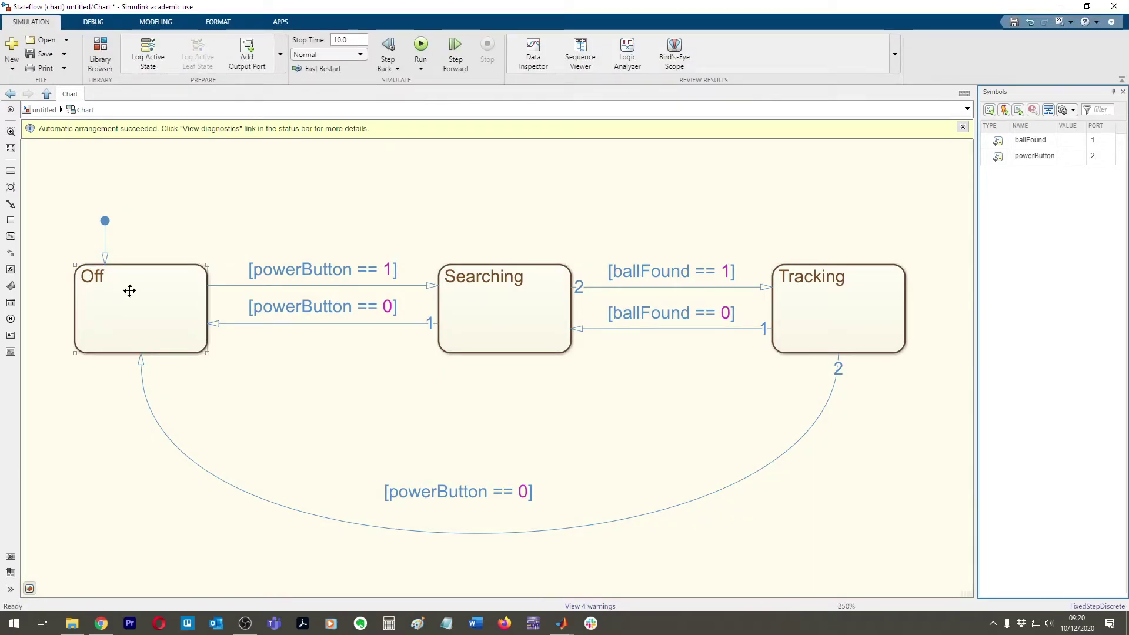
key("ctrl+t")
From the top-level model, search the Library Browser for 'swi' switch blocks.
left_click(45, 110)
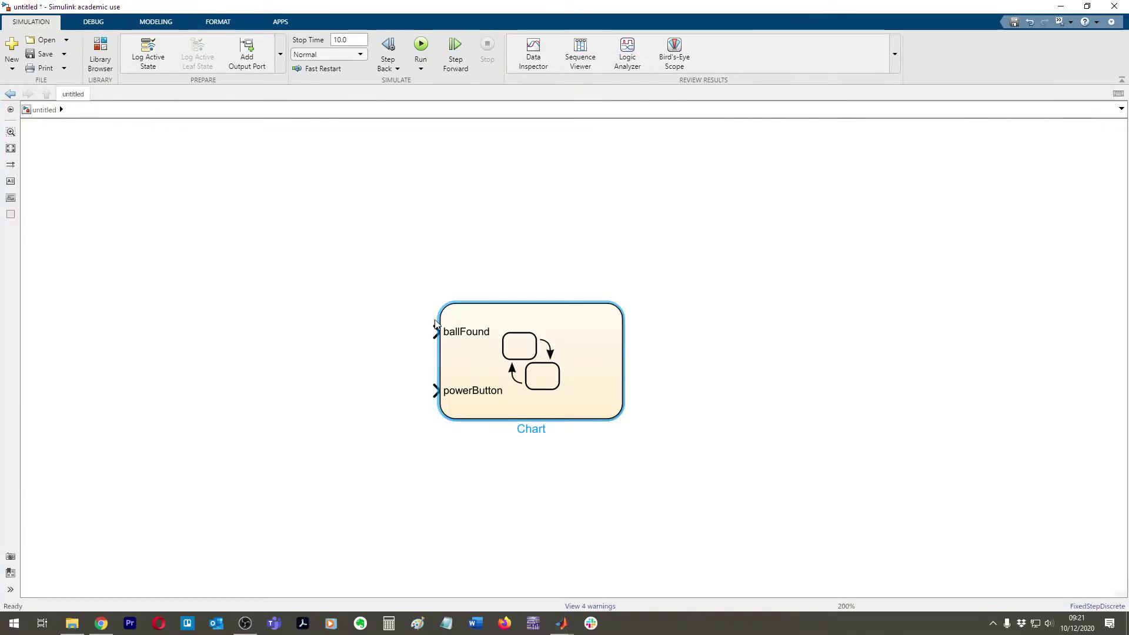
left_click(100, 56)
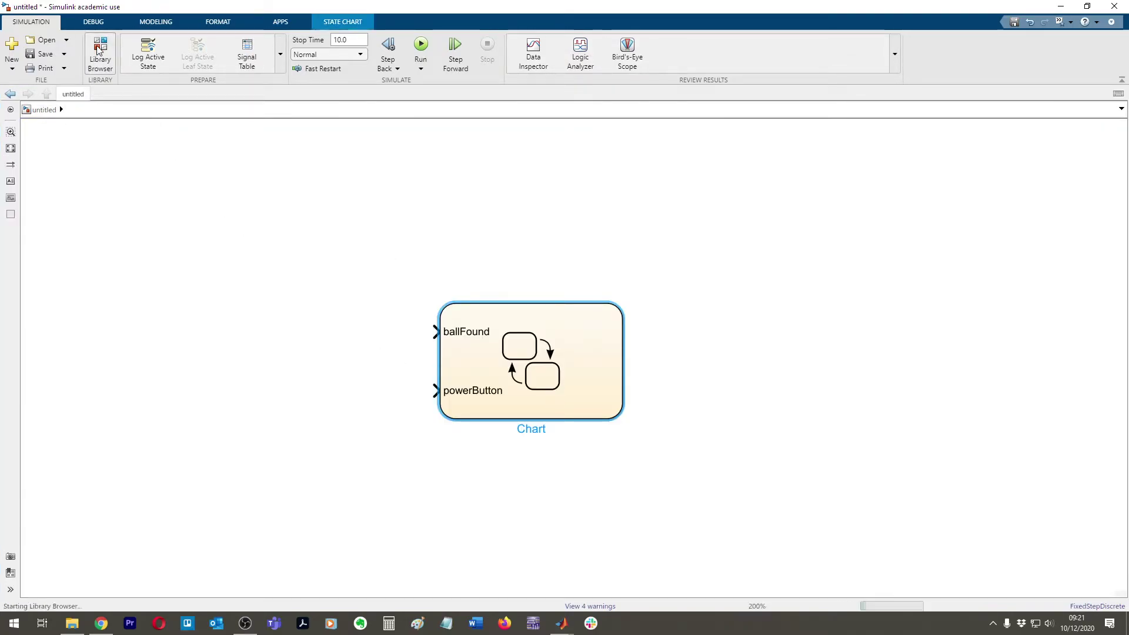
left_click_drag(181, 31, 199, 111)
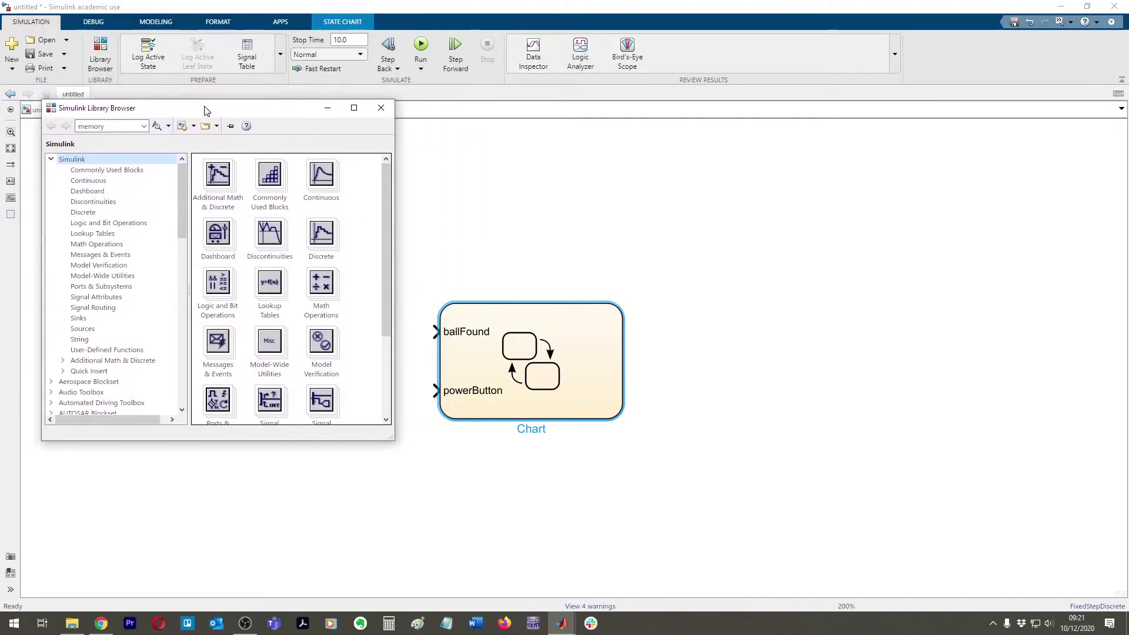
left_click(110, 127)
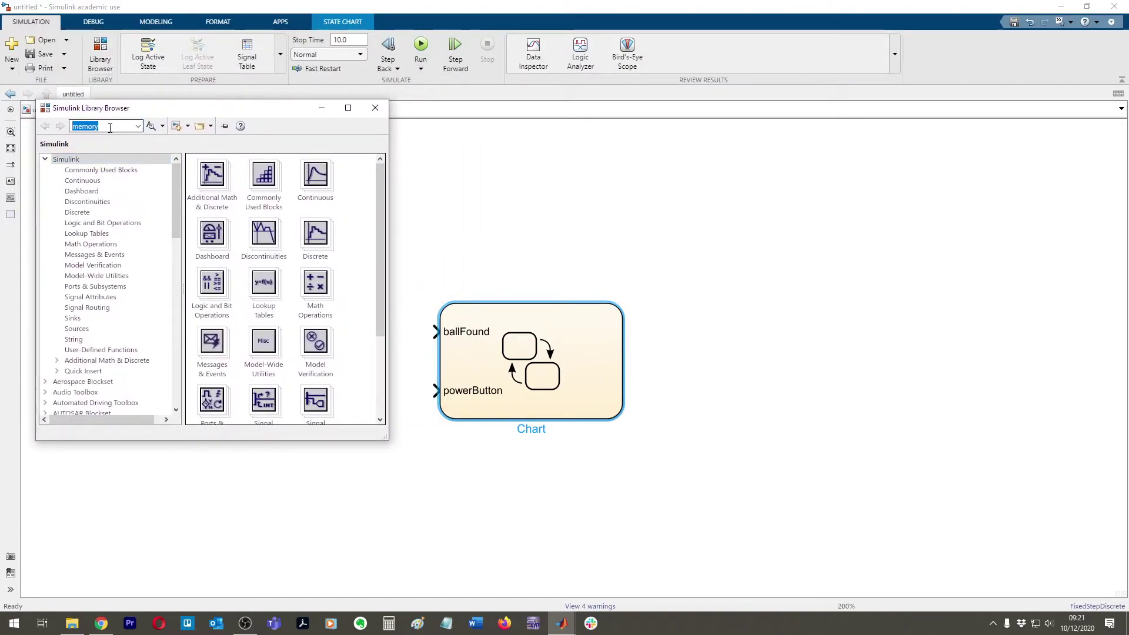
key("BackSpace")
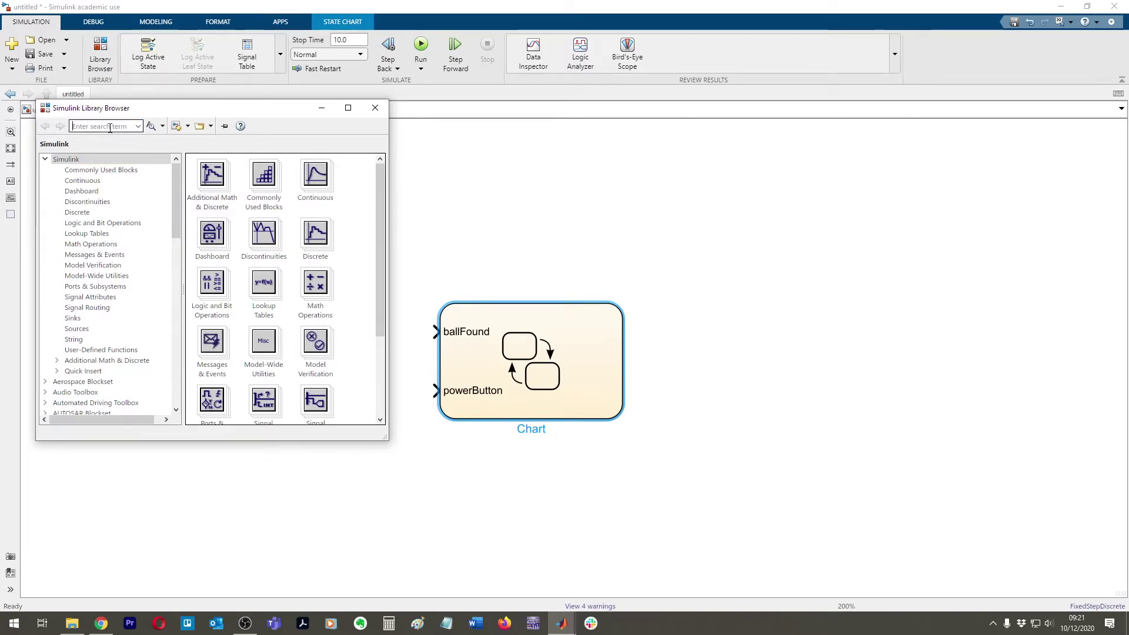
type("switch")
key("Return")
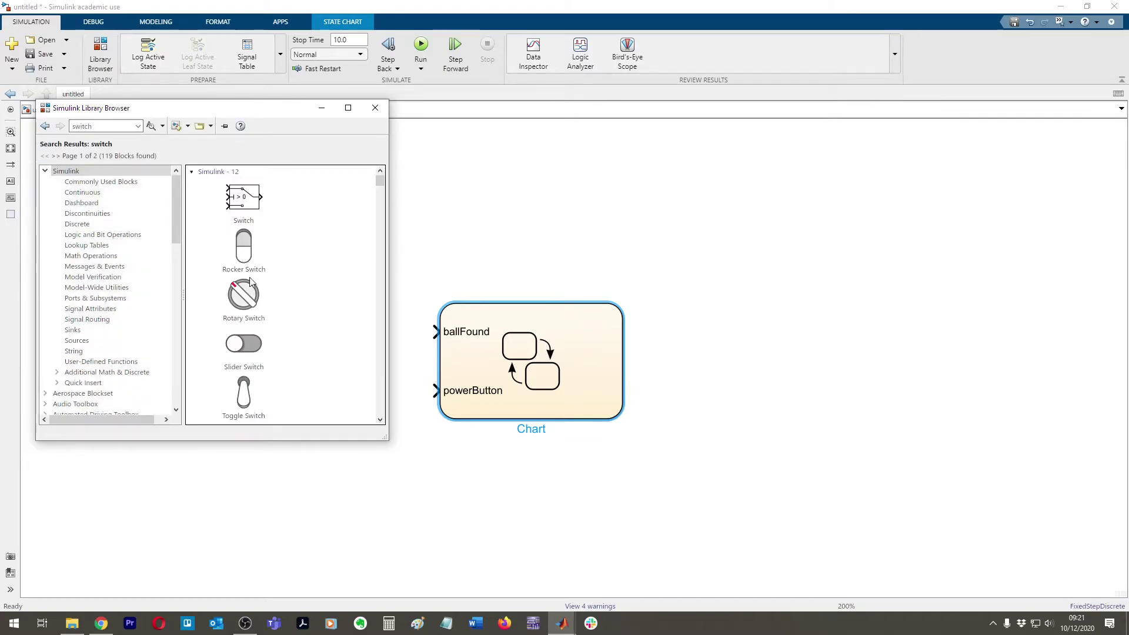
Place a Slider Switch above the Chart block and a toggle switch at the upper left.
left_click(241, 349)
left_click_drag(471, 256, 600, 219)
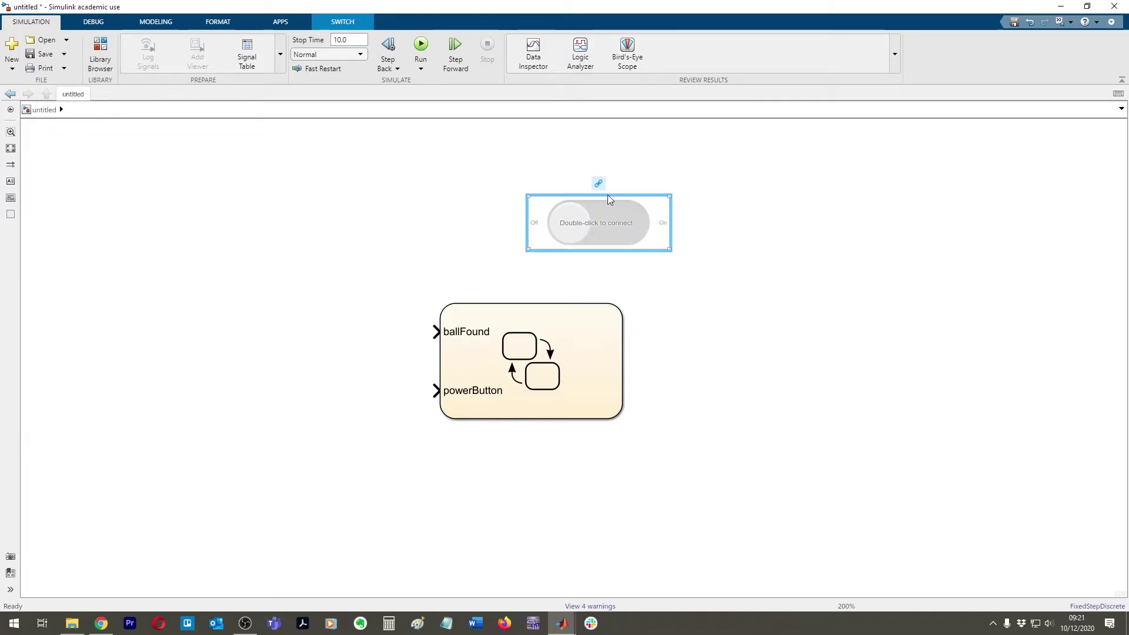
left_click(100, 54)
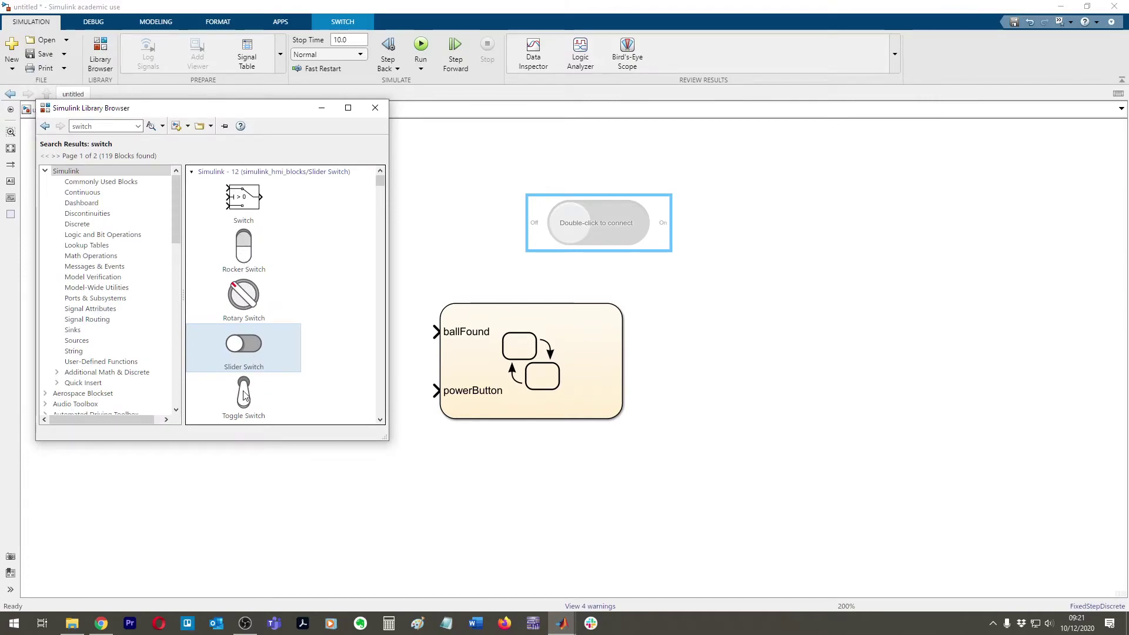
left_click_drag(245, 395, 167, 227)
Add a 'Power Button' text label above the toggle switch.
left_click(7, 184)
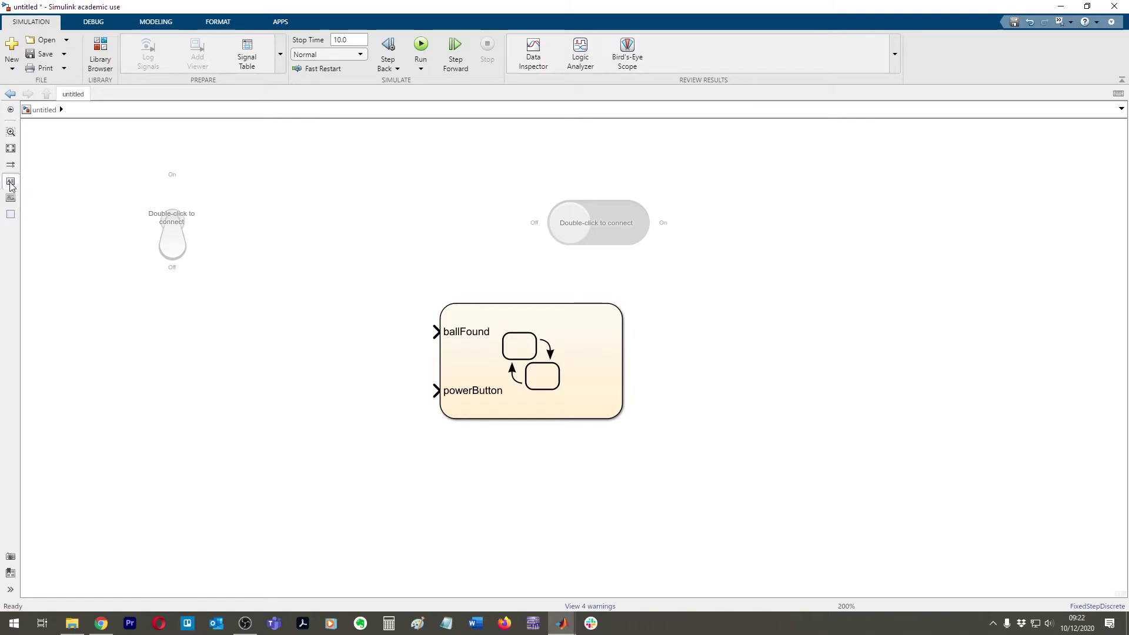
left_click(148, 156)
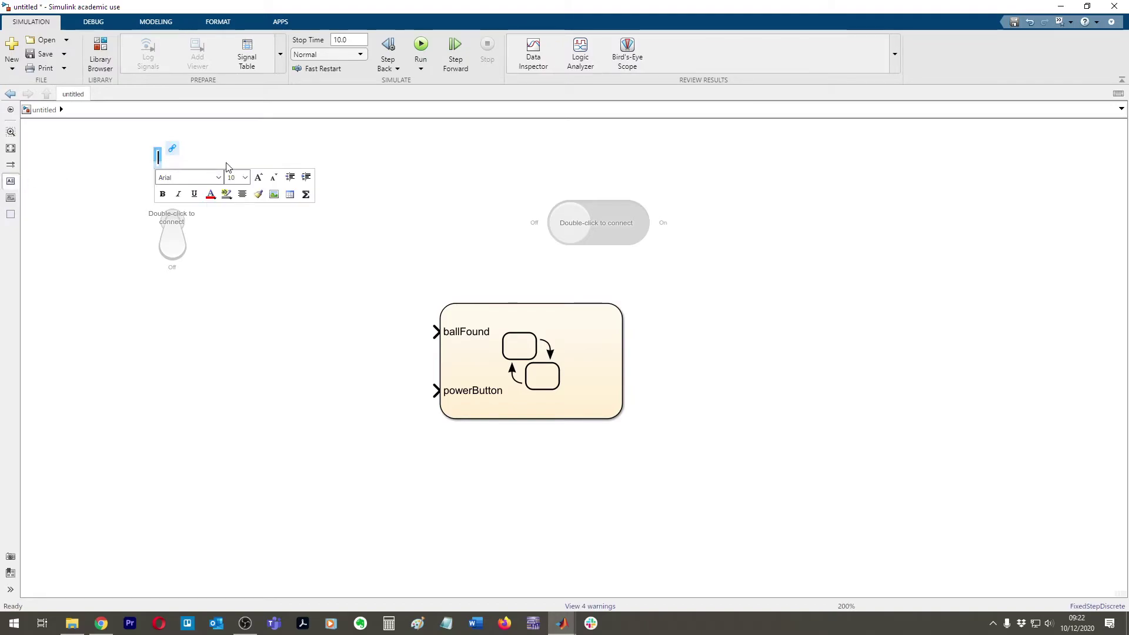
type("Power Button")
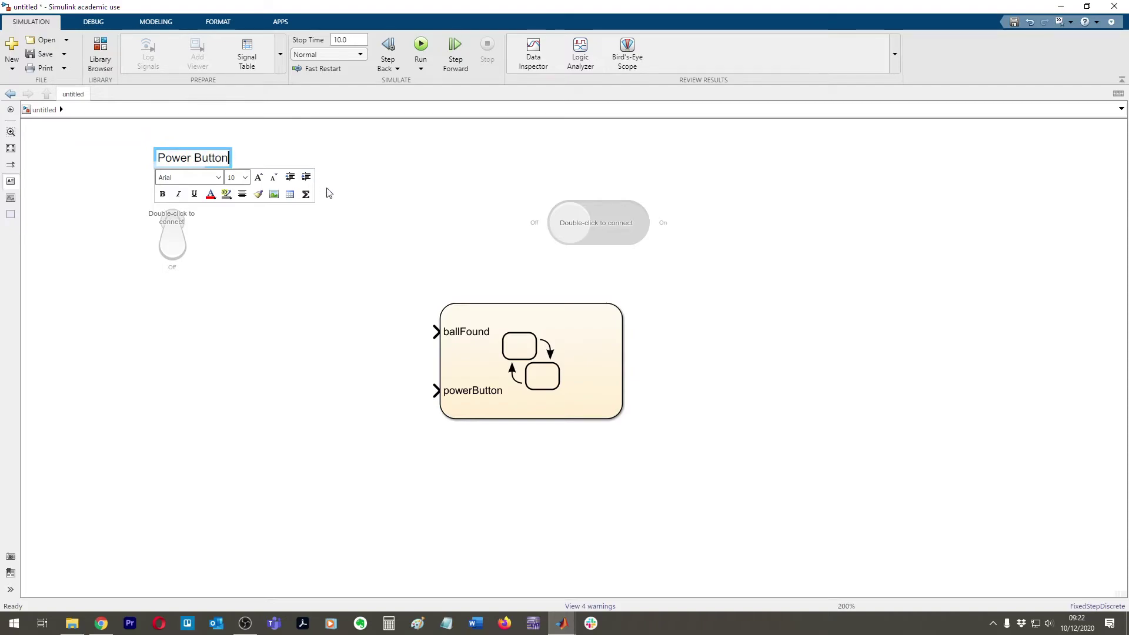
left_click(344, 199)
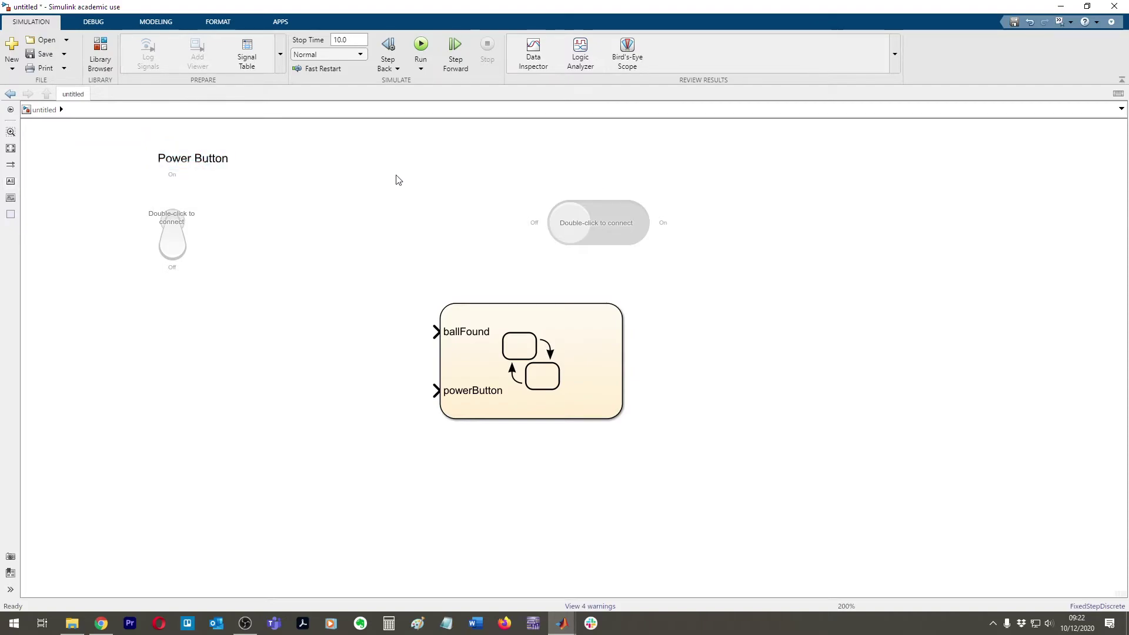
left_click_drag(211, 160, 195, 154)
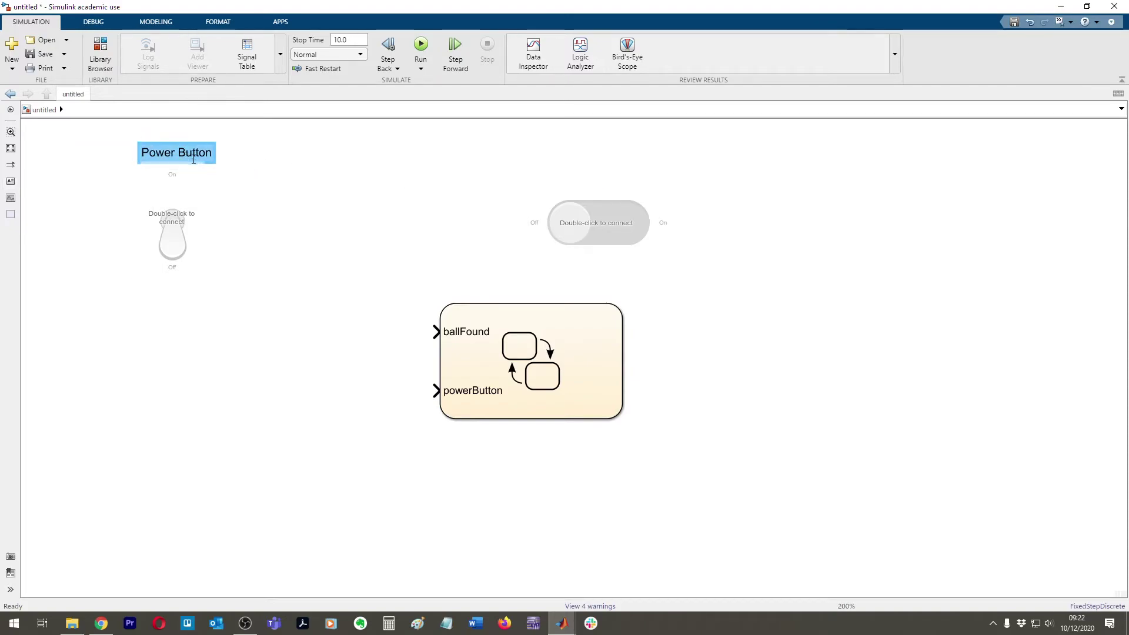
left_click(279, 221)
Copy the label above the slider switch and rename it 'Ball Found'.
left_click(172, 153)
key("ctrl+a")
left_click_drag(208, 156, 290, 169)
mouse_move(217, 169)
left_mouse_down()
mouse_move(547, 166)
mouse_move(641, 183)
mouse_move(620, 181)
left_mouse_up()
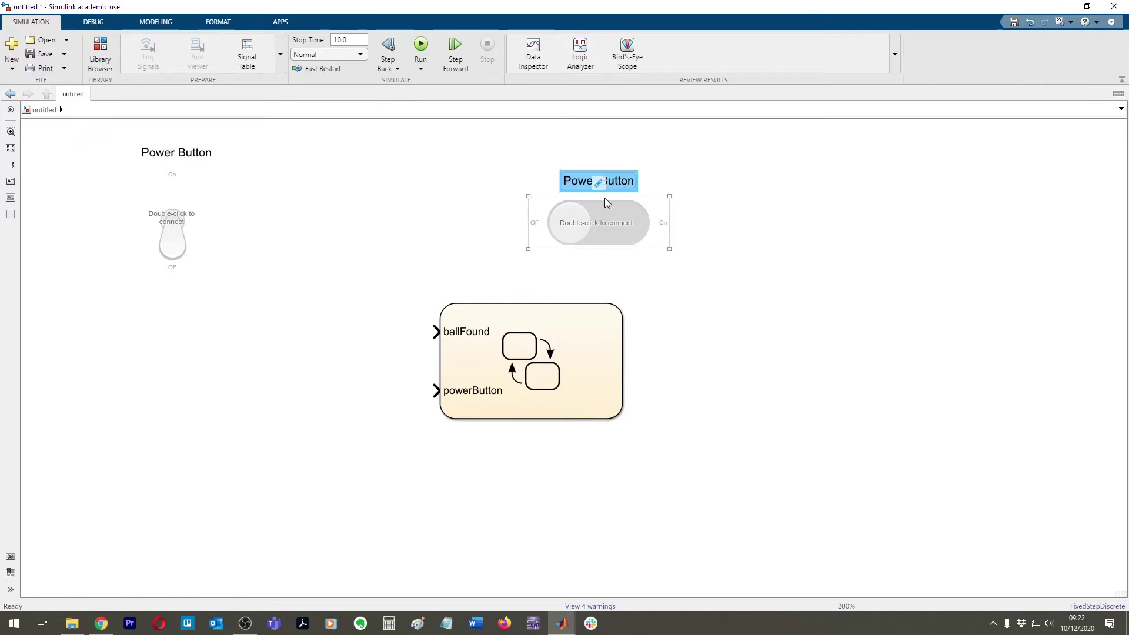
double_click(577, 182)
key("ctrl+a")
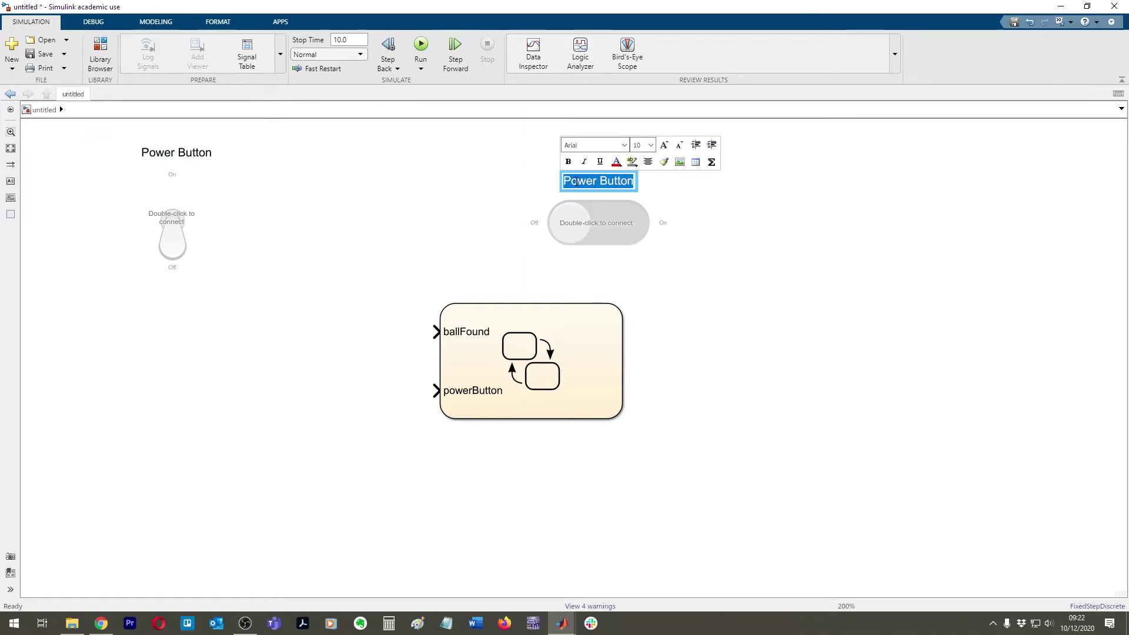
type("Ball Found")
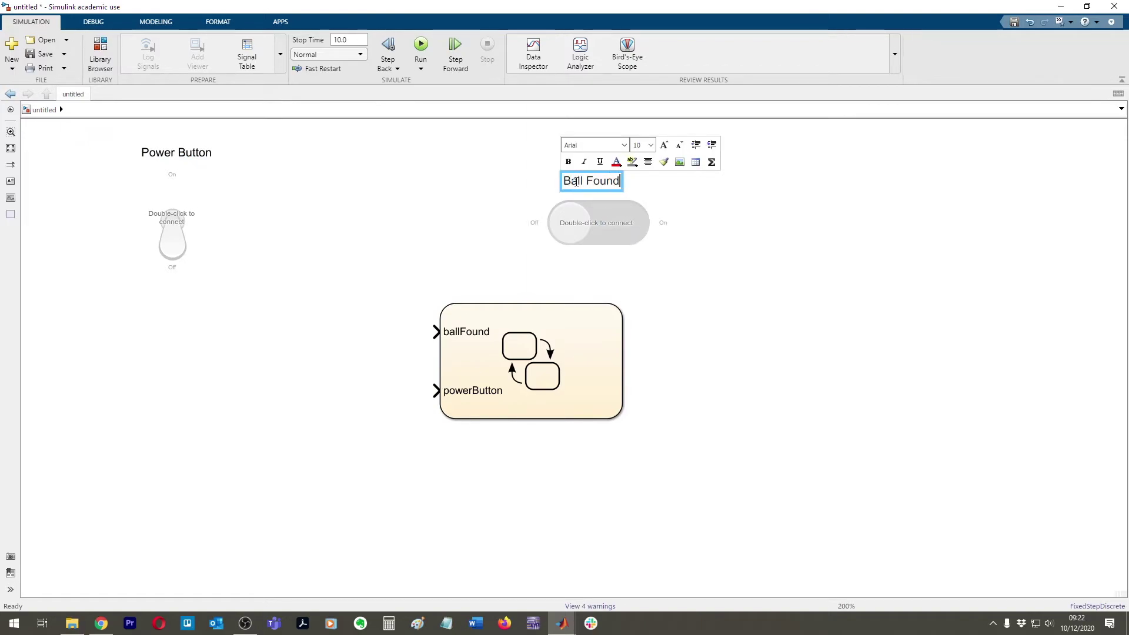
left_click(736, 220)
left_click_drag(587, 188, 596, 188)
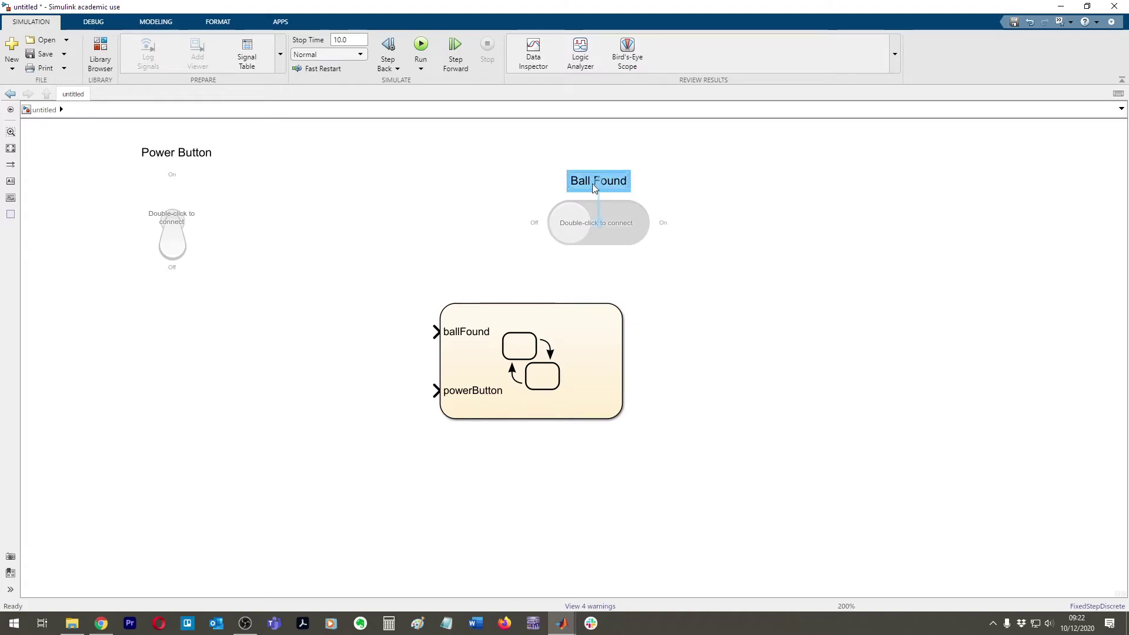
left_click(454, 236)
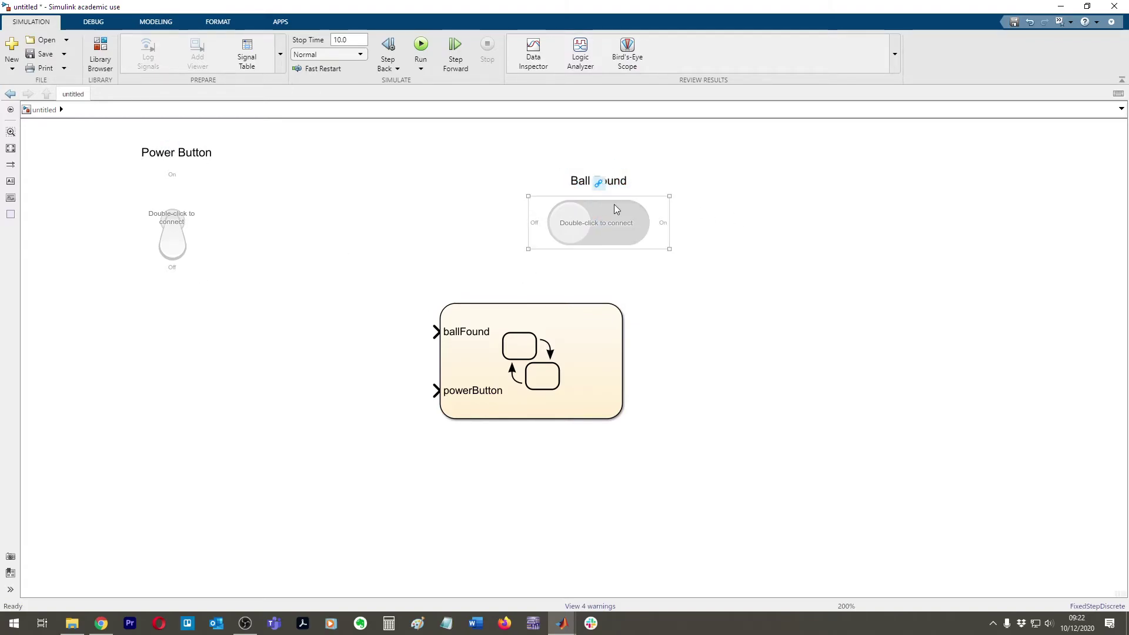
Select the Power Button switch, the Ball Found switch and the Chart block in turn.
left_click(150, 242)
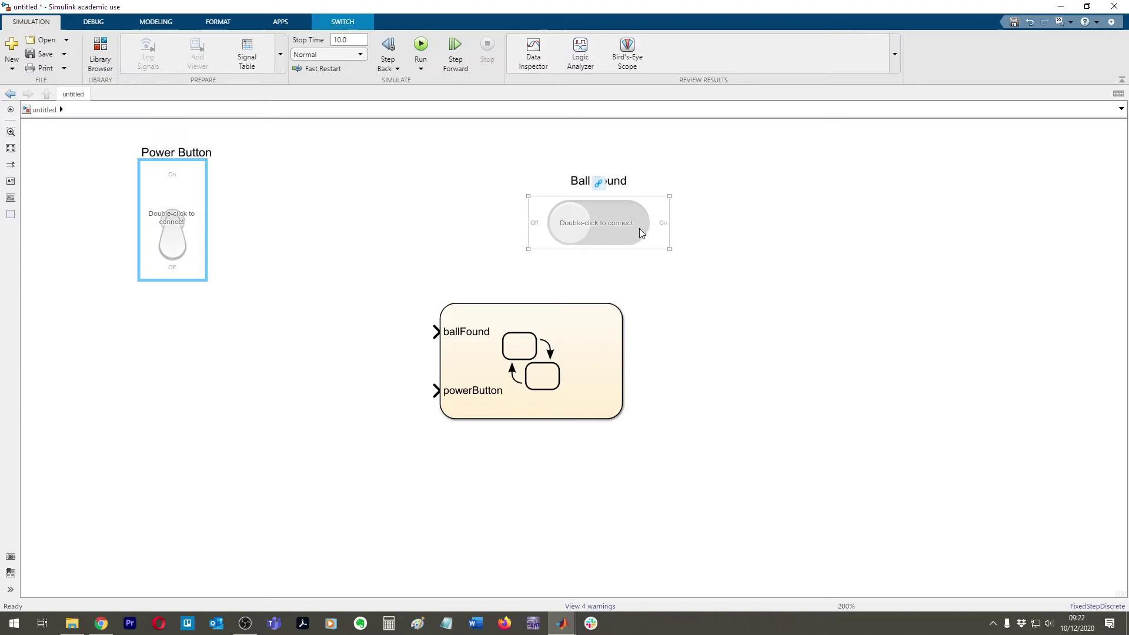
left_click(619, 250)
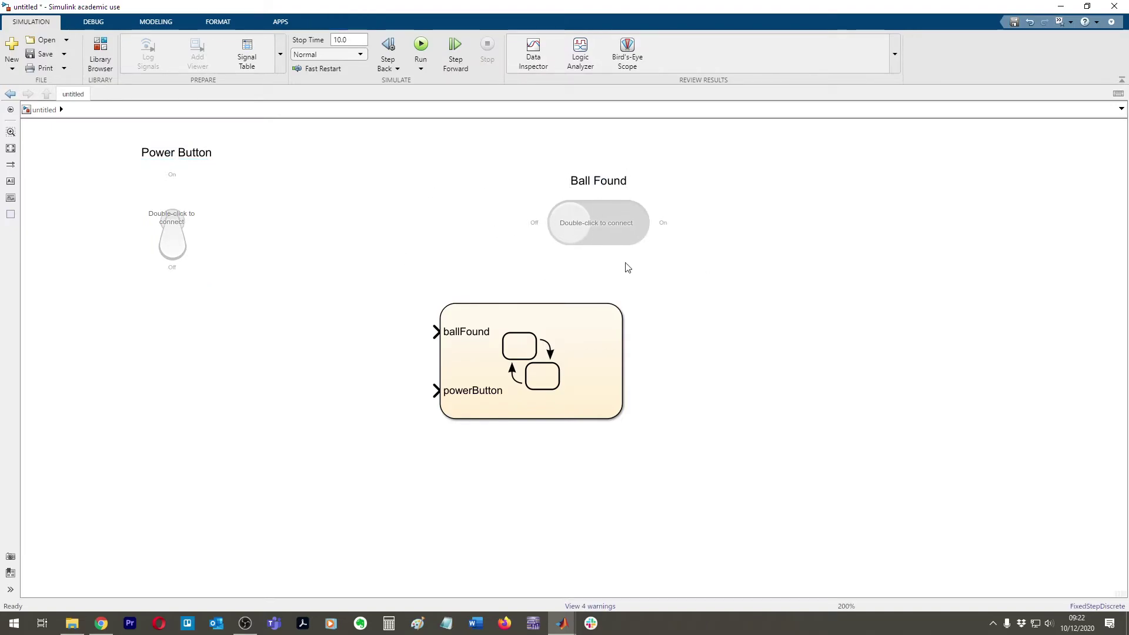
left_click(454, 334)
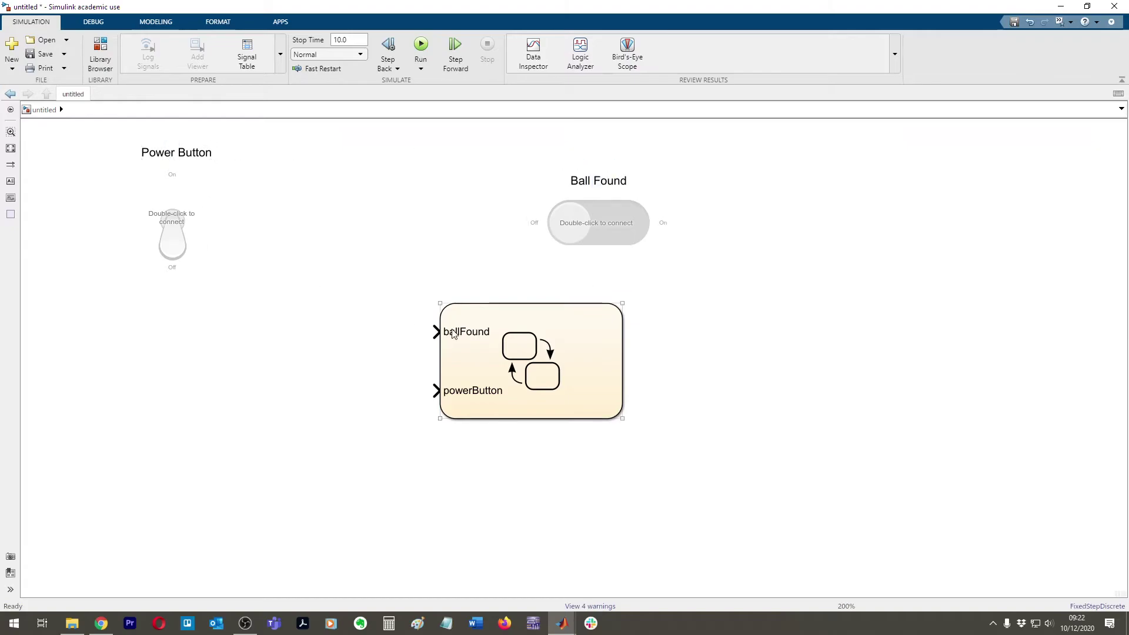
Search the library for 'con', add a Constant block, and place copies beside the powerButton and ballFound inputs.
left_click(429, 337)
left_click(102, 58)
left_click(112, 126)
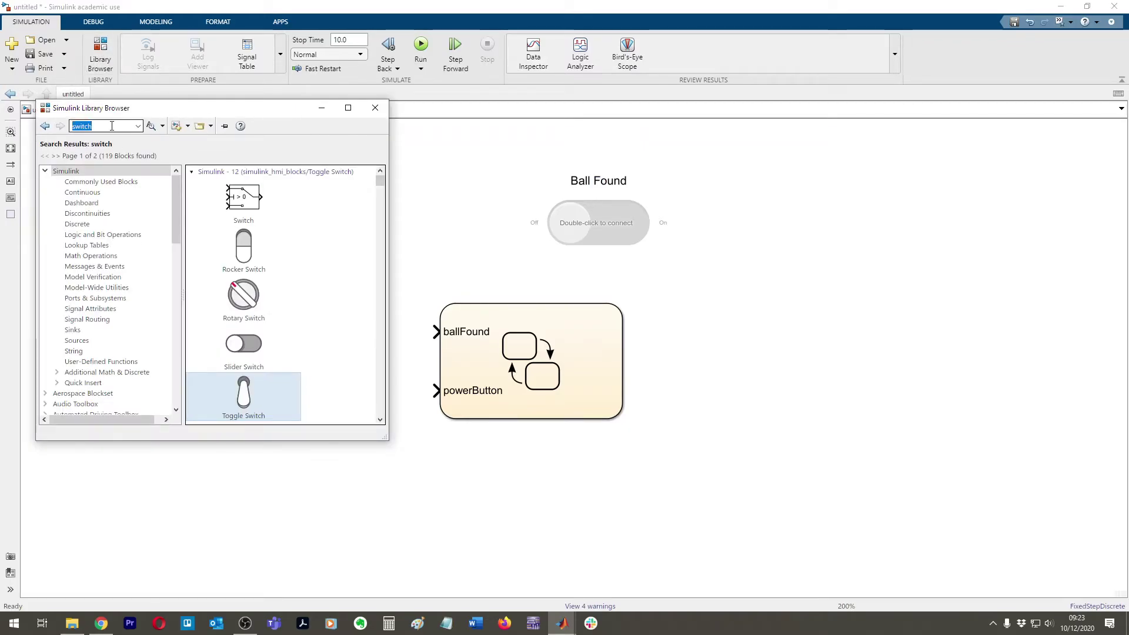
type("constant")
key("Return")
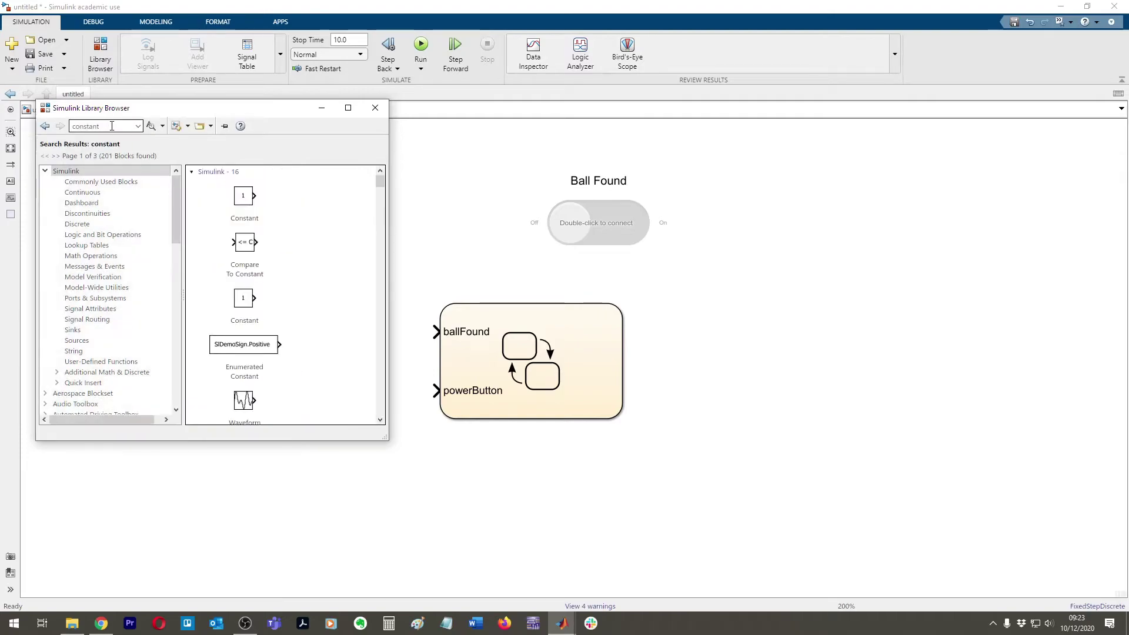
left_click_drag(246, 197, 418, 235)
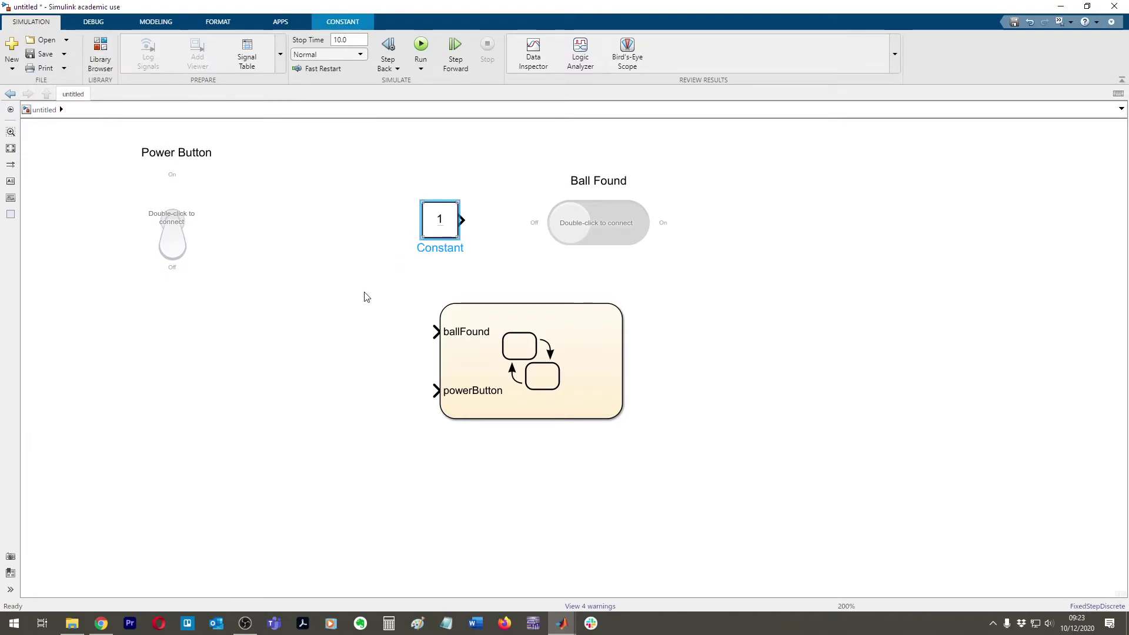
left_click_drag(431, 232, 342, 403)
left_click_drag(448, 215, 363, 329)
Wire Constant2 to the chart's ballFound input and the lower constant to powerButton.
left_click(373, 331)
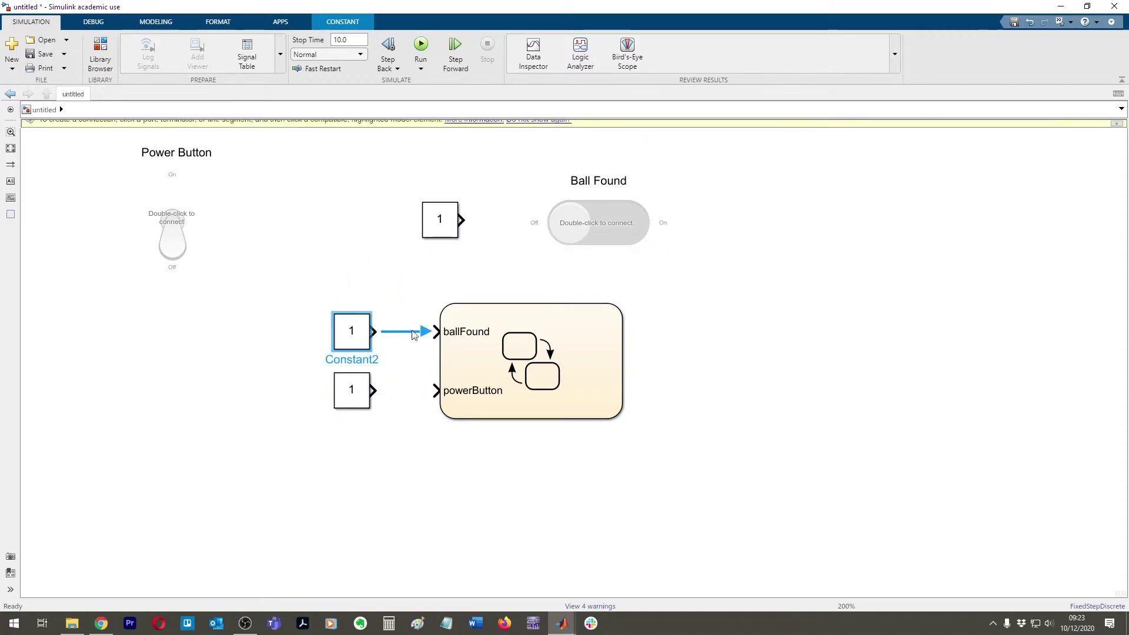
left_click(436, 334)
left_click(373, 390)
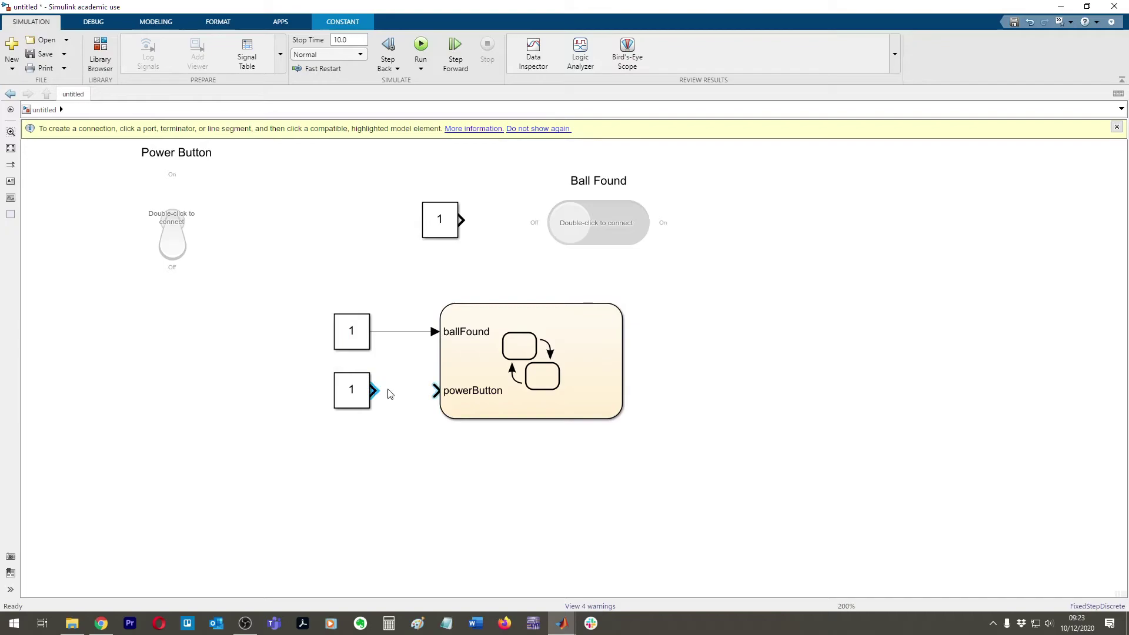
left_click(436, 391)
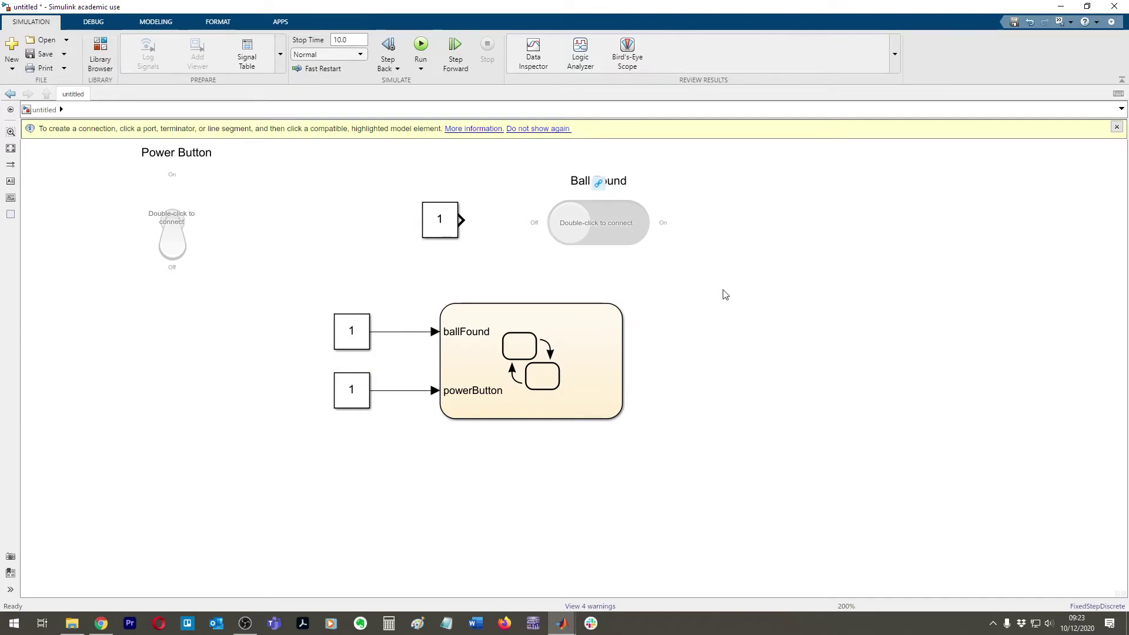
Link the Ball Found slider switch to Constant2's Value.
left_click(647, 235)
left_click(342, 142)
left_click(617, 188)
left_click(599, 227)
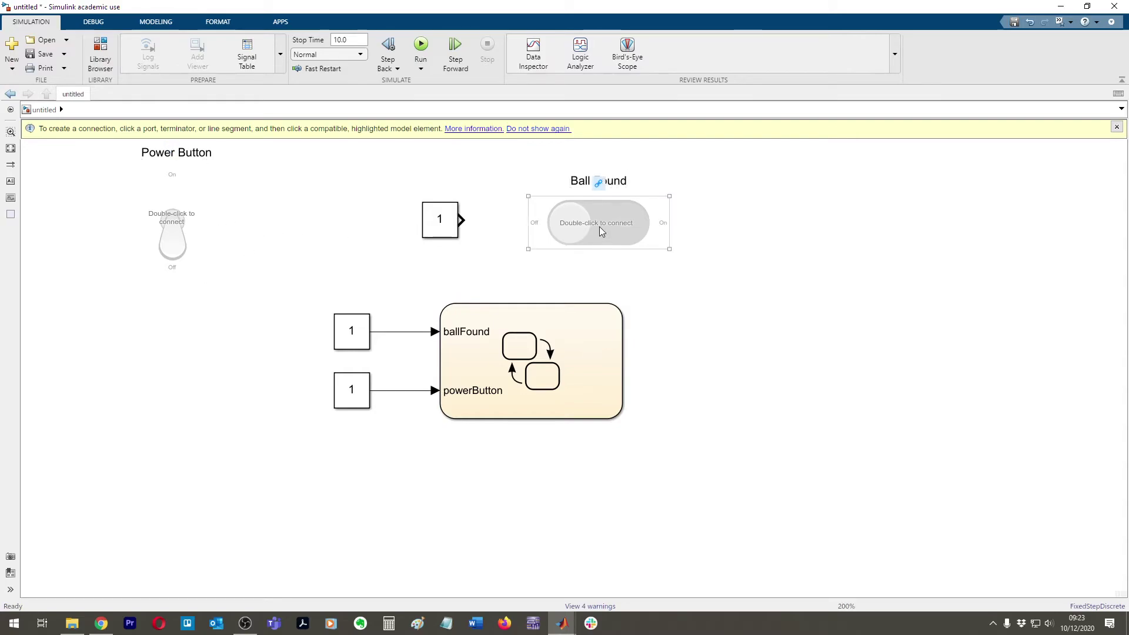
left_click(599, 182)
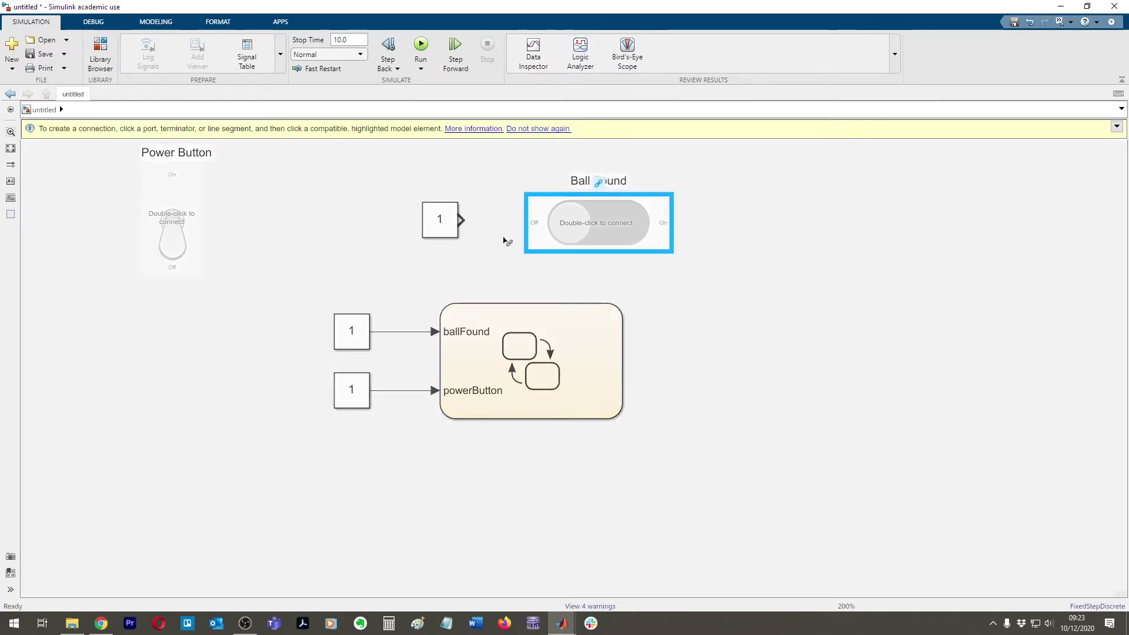
left_click(359, 333)
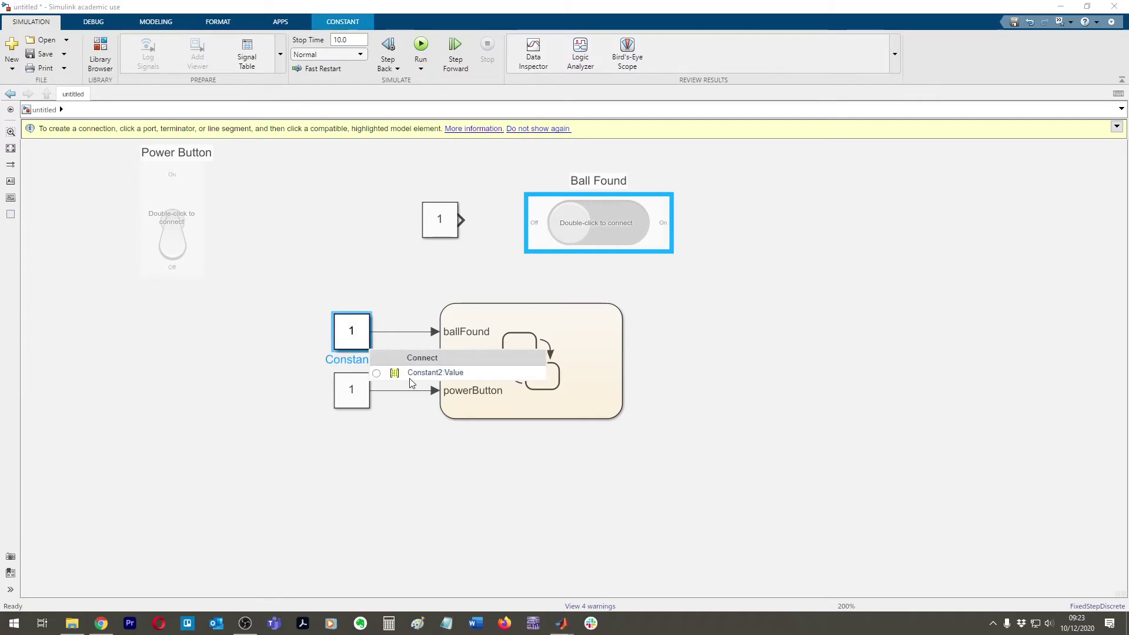
left_click(378, 375)
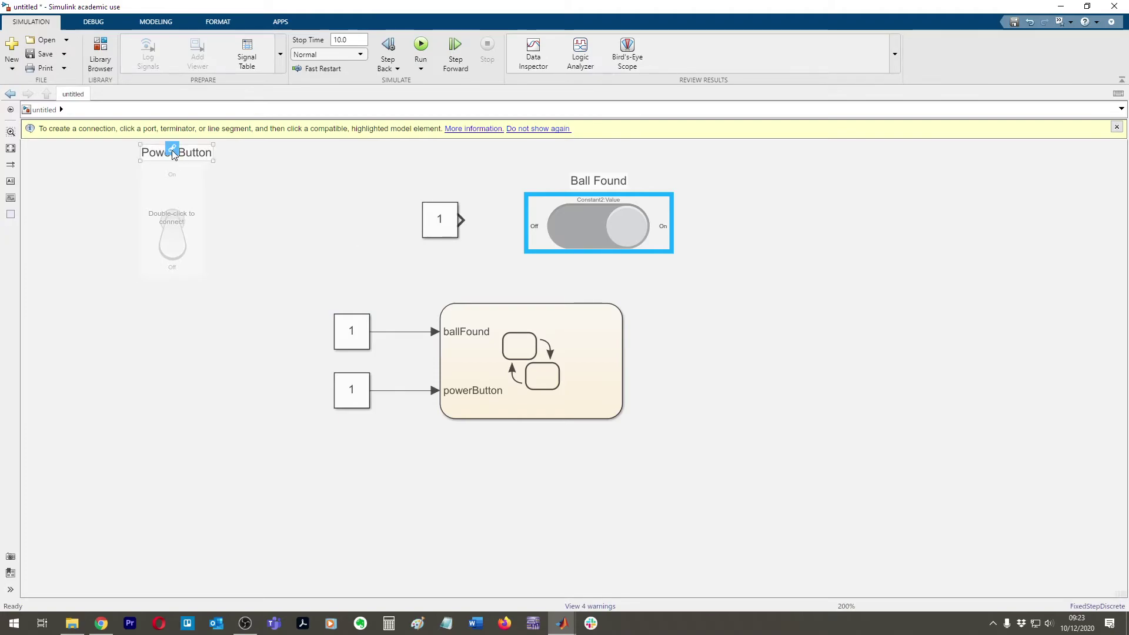
Link the Power Button switch to Constant1's Value.
left_click(176, 197)
left_click(363, 394)
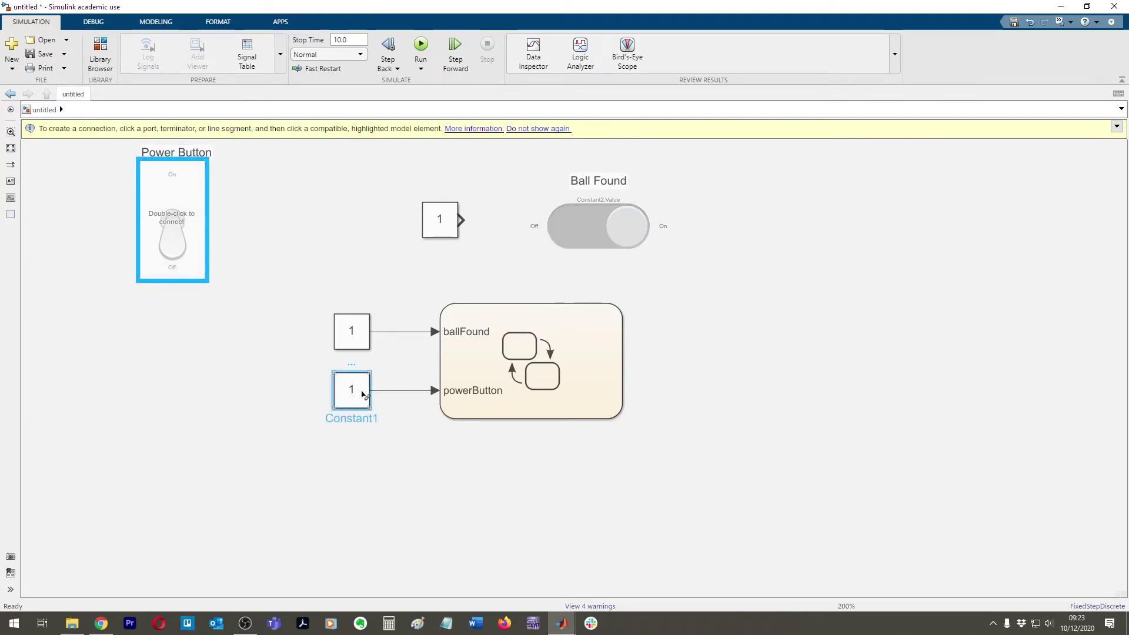
left_click(377, 434)
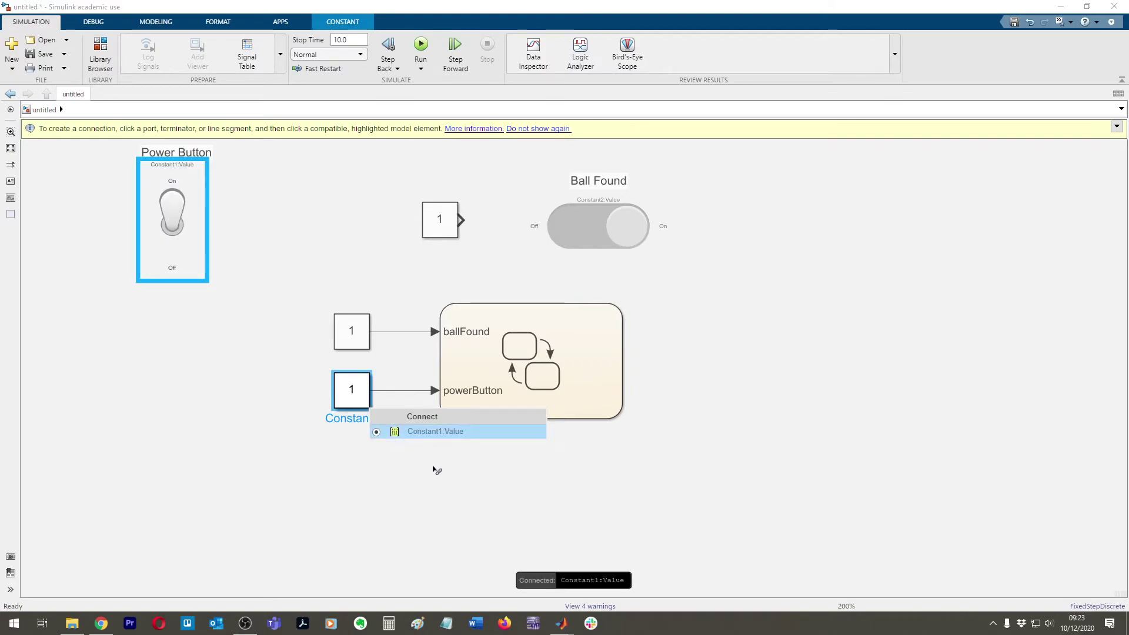
left_click(434, 467)
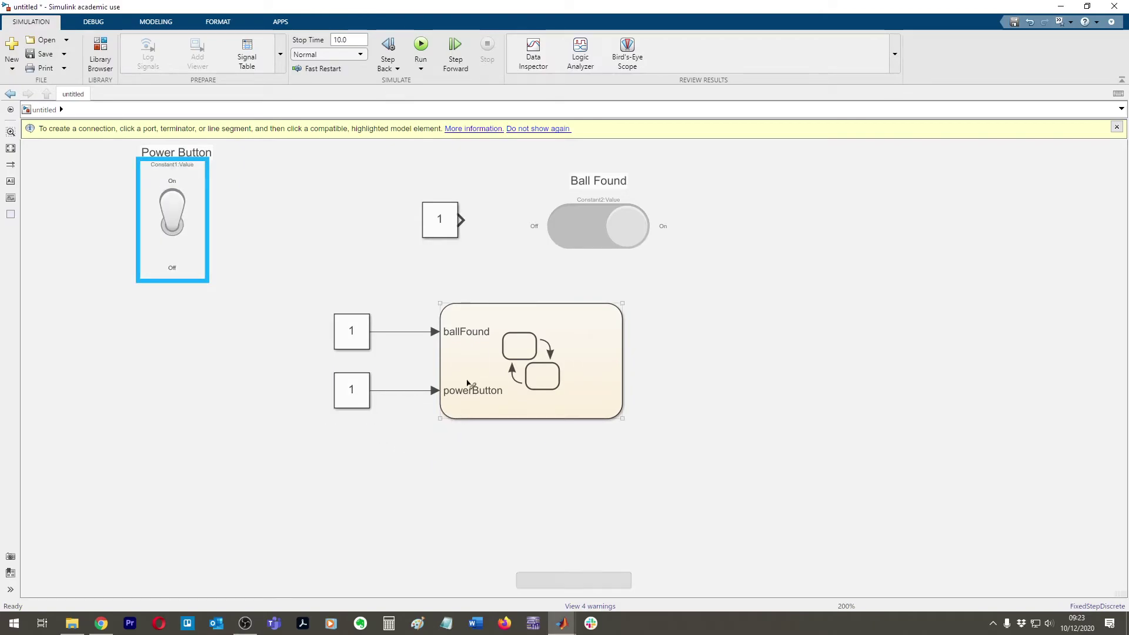
left_click(455, 331)
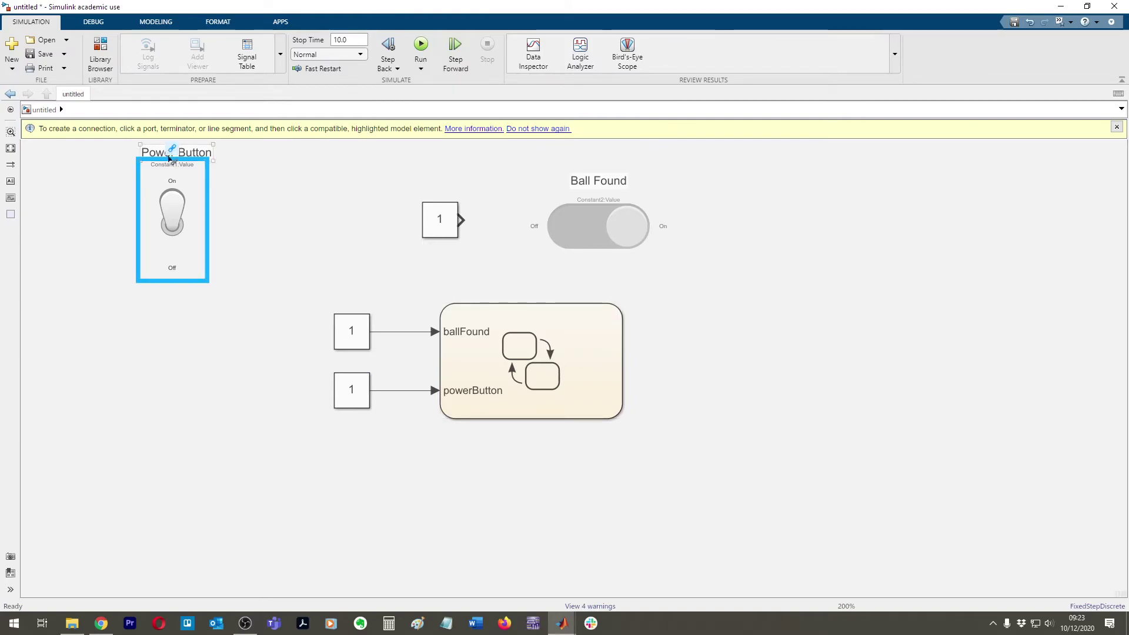
key("Escape")
In the Stateflow chart's Symbols pane, set ballFound to input port 2.
left_click(574, 353)
double_click(574, 353)
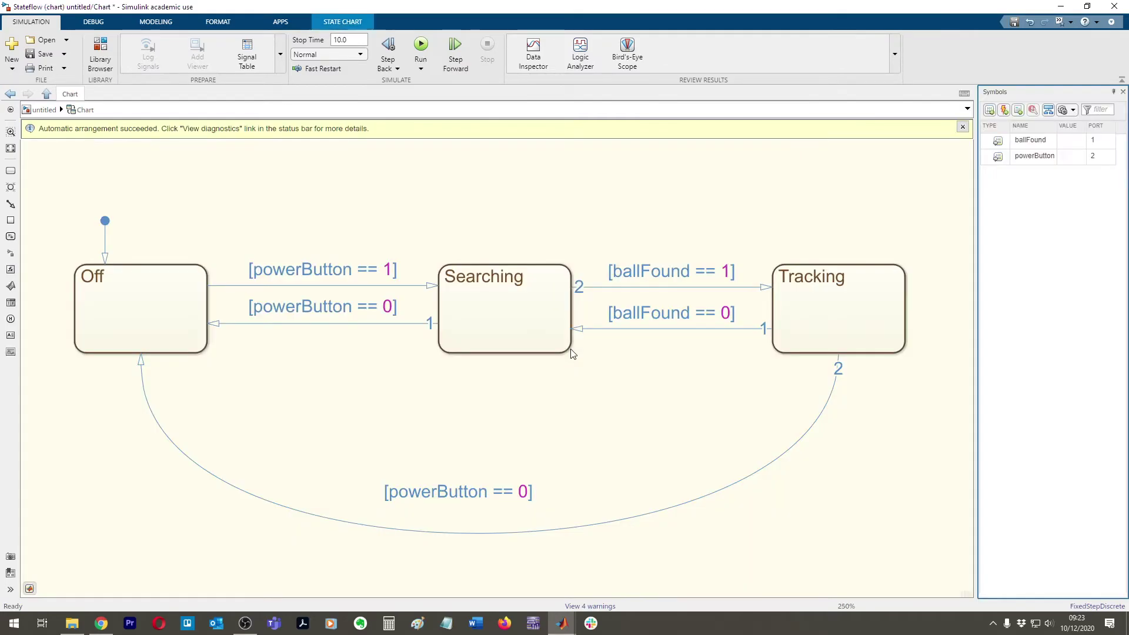
left_click(1094, 141)
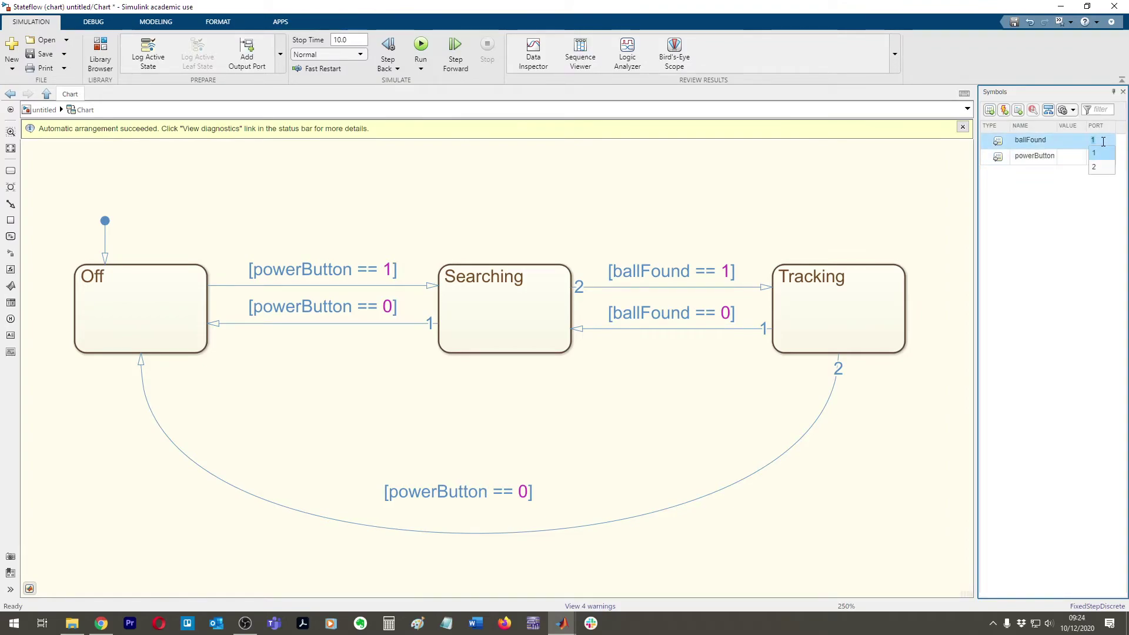
left_click(1094, 167)
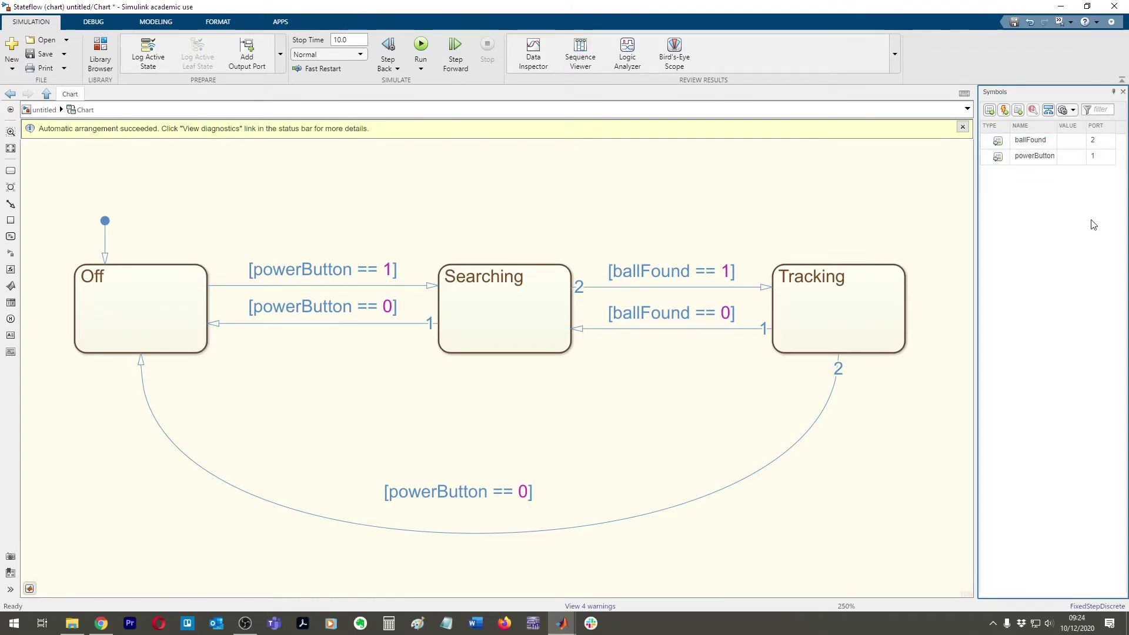
left_click(47, 109)
Rearrange the two constant blocks so their wires into the chart no longer cross.
left_click(359, 325)
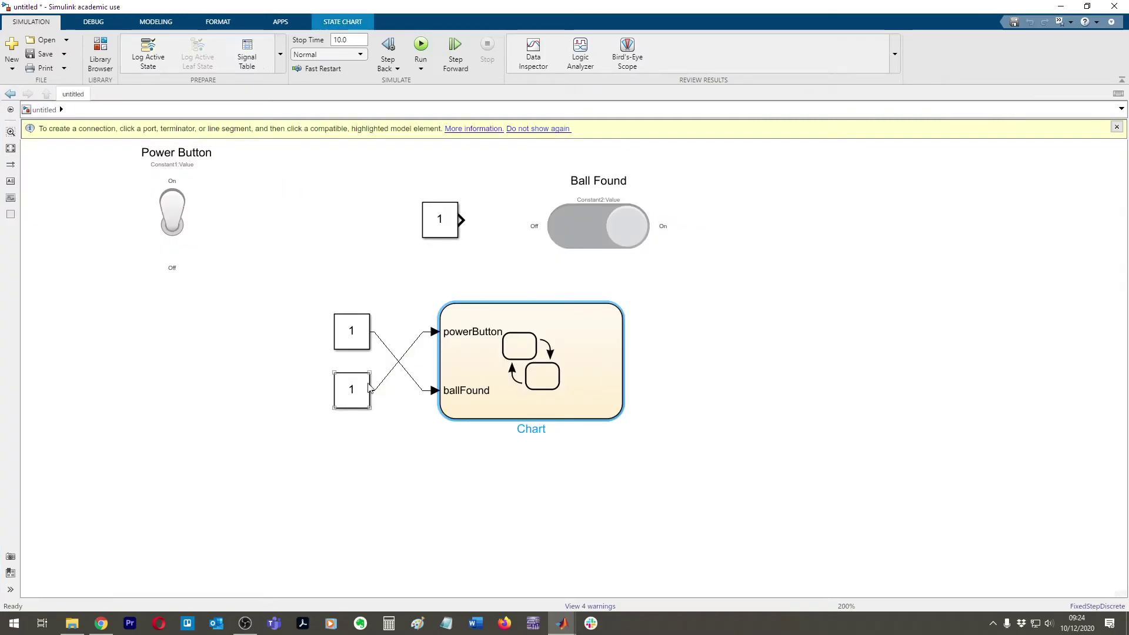
mouse_move(353, 333)
left_mouse_down()
mouse_move(346, 363)
mouse_move(294, 392)
mouse_move(358, 401)
mouse_move(364, 338)
left_mouse_up()
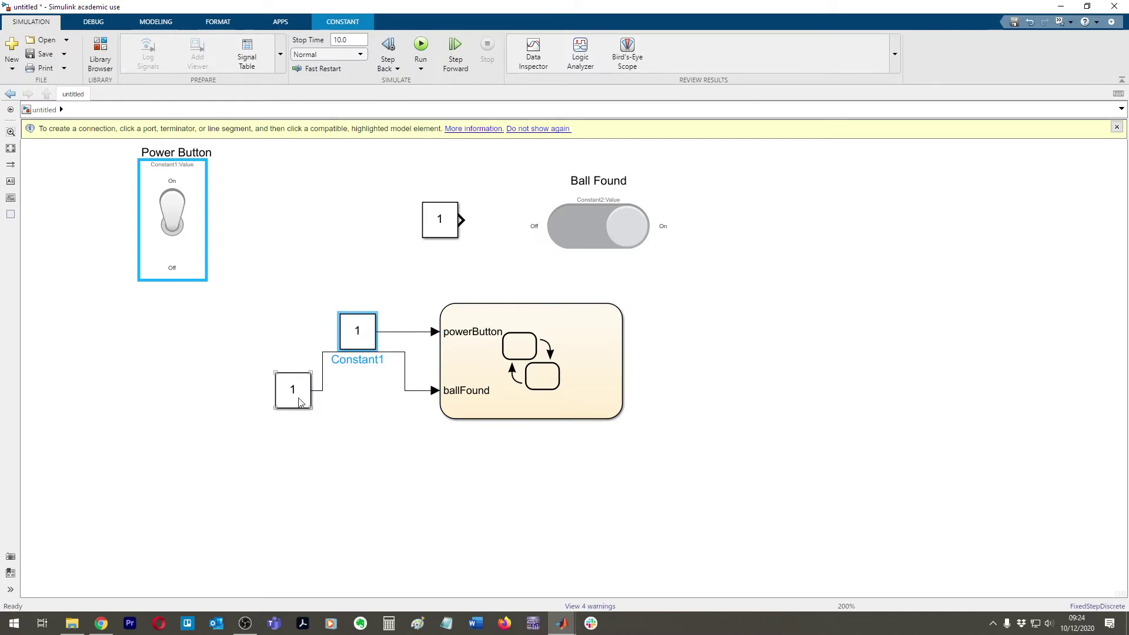
left_click_drag(299, 402, 363, 402)
left_click(790, 365)
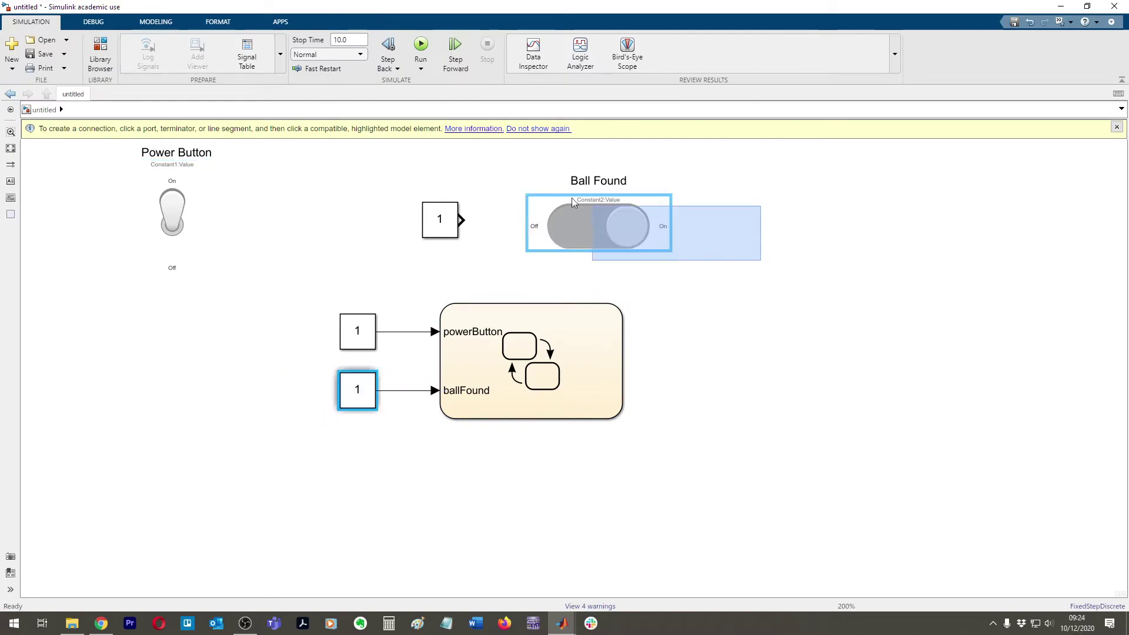
Move the Ball Found switch and its label left of the lower constant.
left_click_drag(574, 202, 508, 160)
left_click(447, 219, "shift")
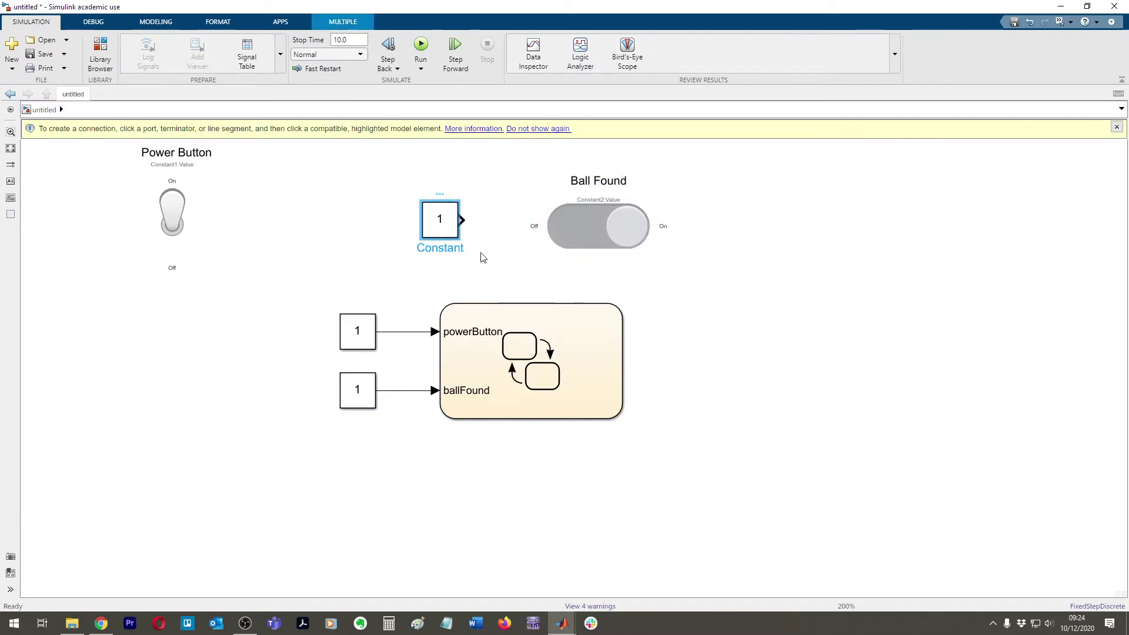
left_click(668, 245)
left_click_drag(716, 272, 494, 176)
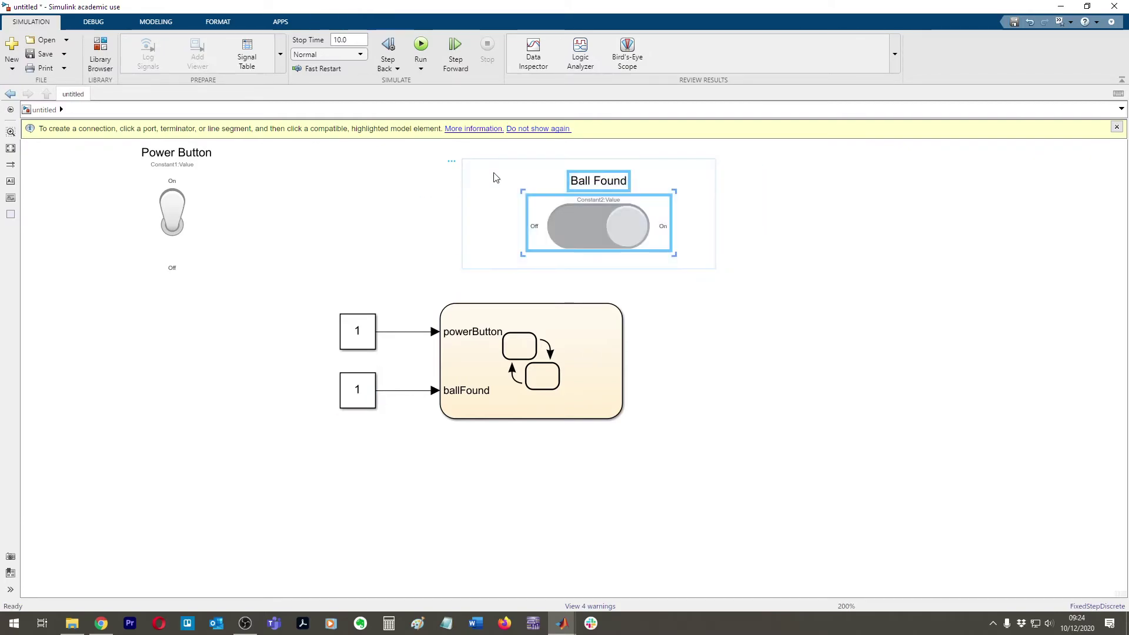
left_click_drag(605, 236, 240, 414)
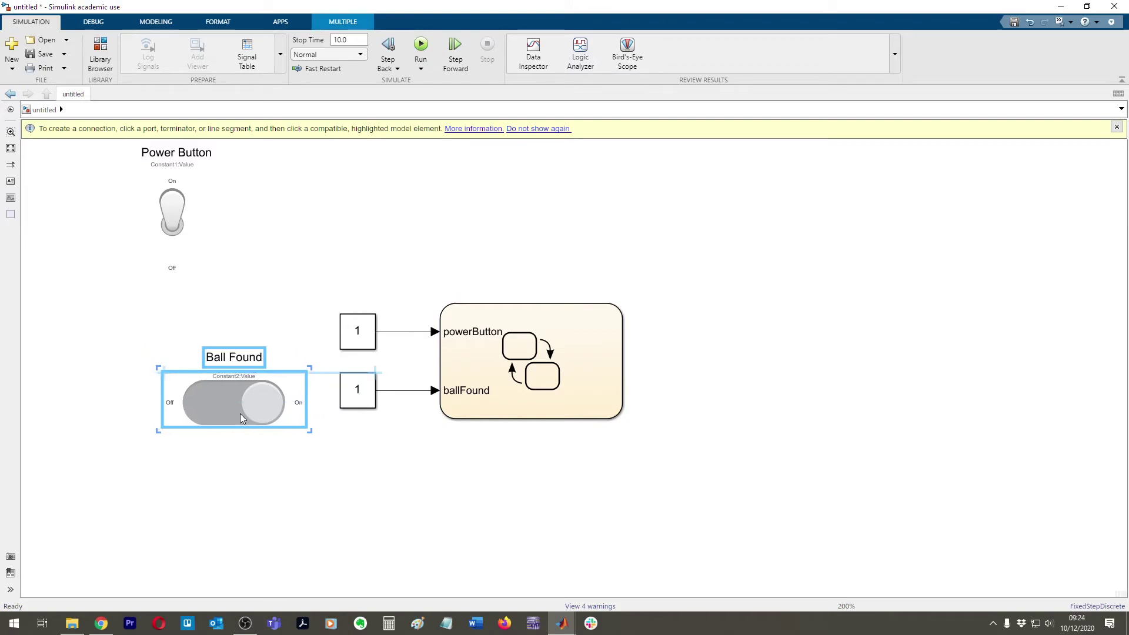
left_click(290, 270)
Move the Power Button switch just above the Ball Found switch.
left_click_drag(257, 293, 137, 156)
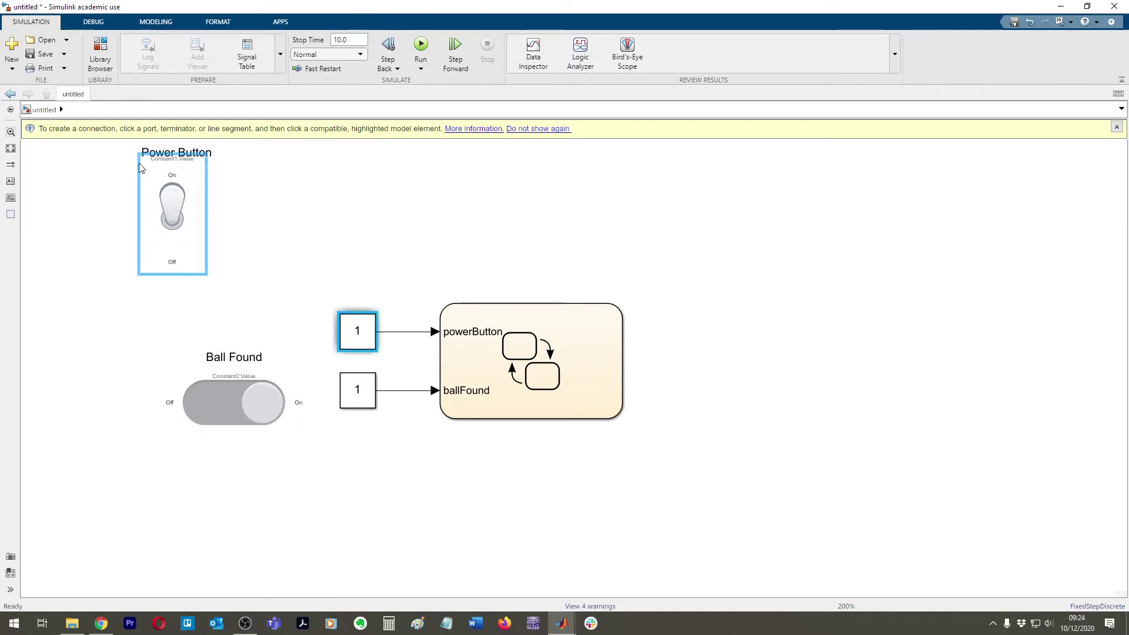
left_click(278, 273)
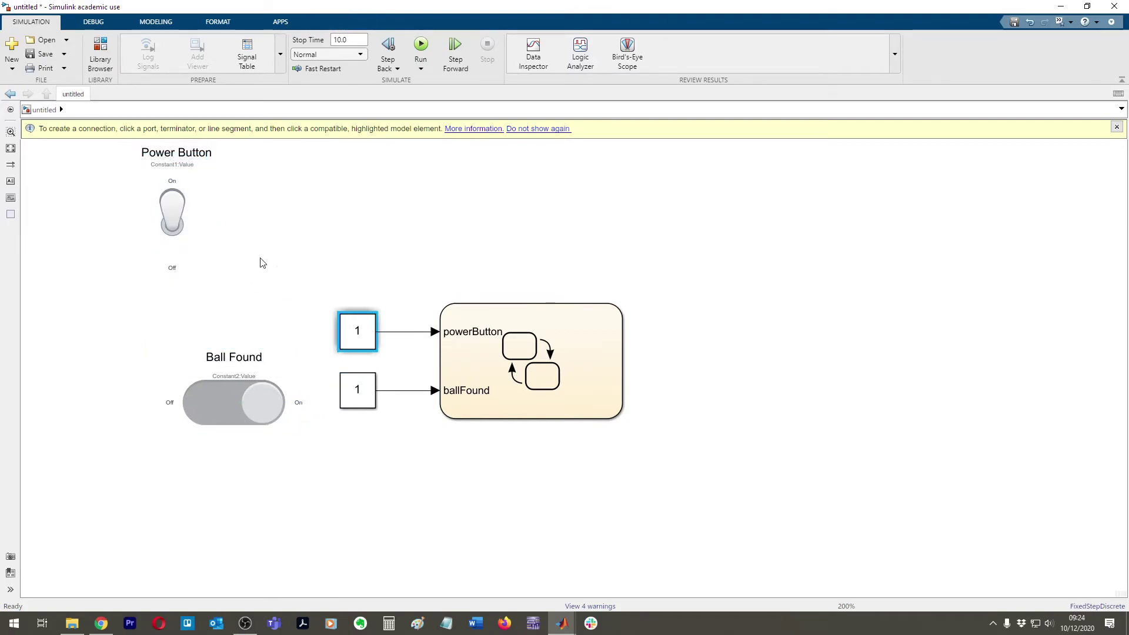
left_click_drag(275, 284, 127, 143)
left_click_drag(183, 210, 236, 266)
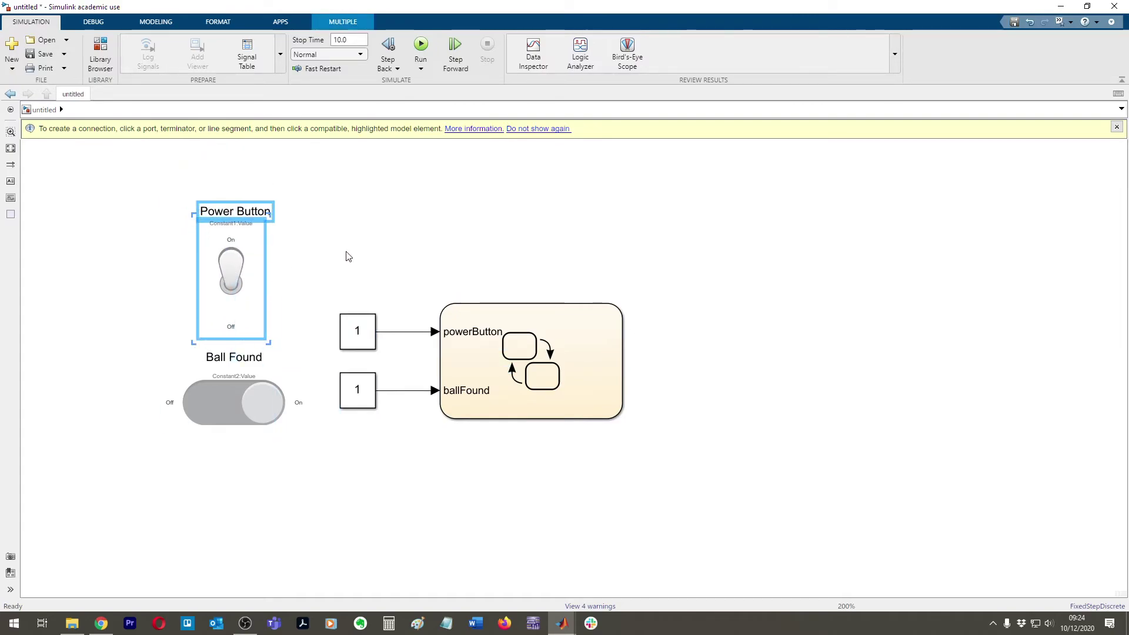
left_click(487, 222)
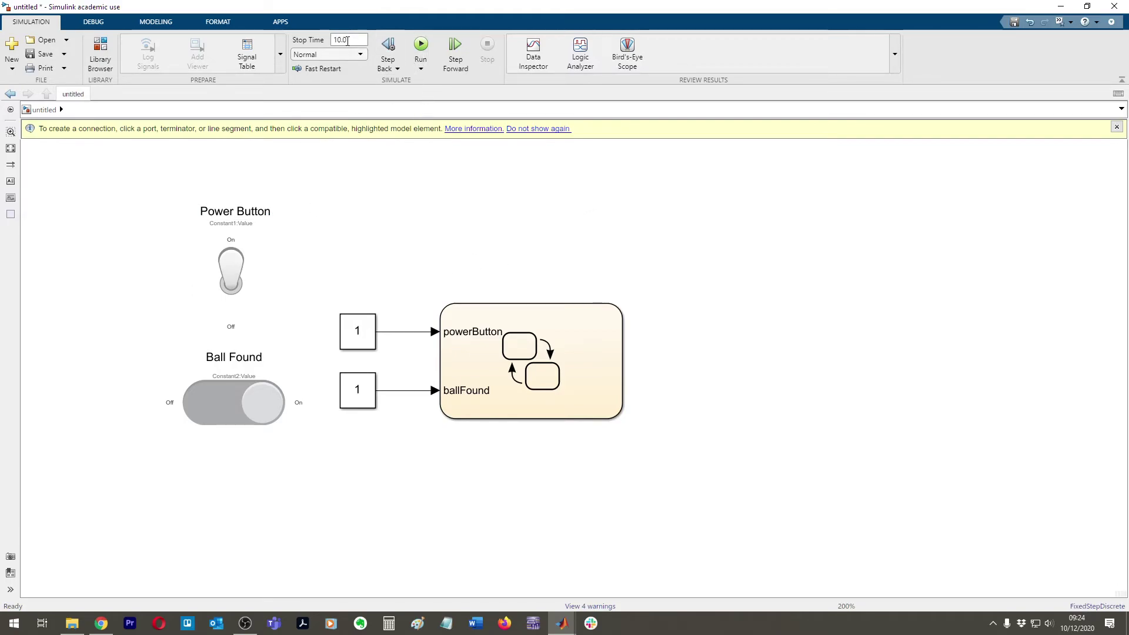
Run the model, then set the stop time to inf and run it continuously.
left_click(420, 50)
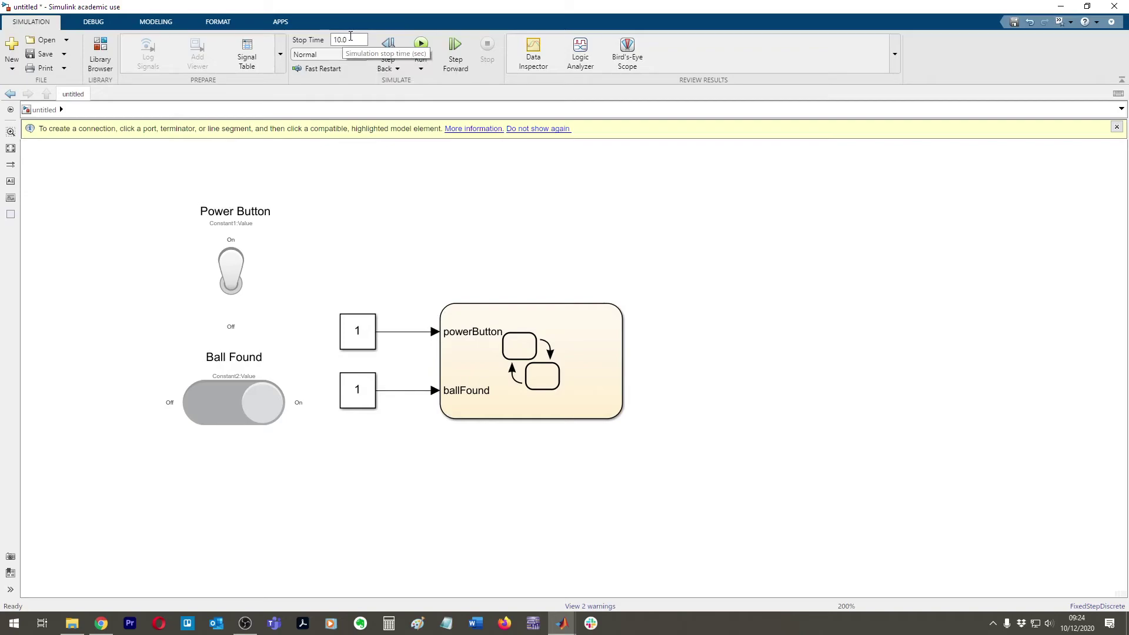
left_click(351, 36)
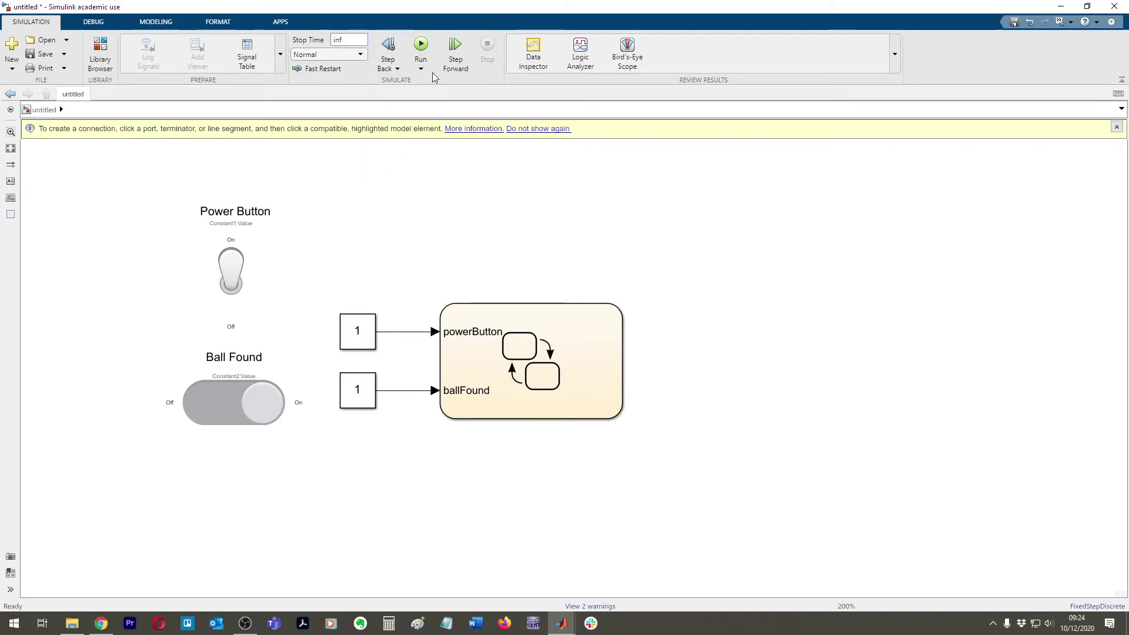
left_click(420, 50)
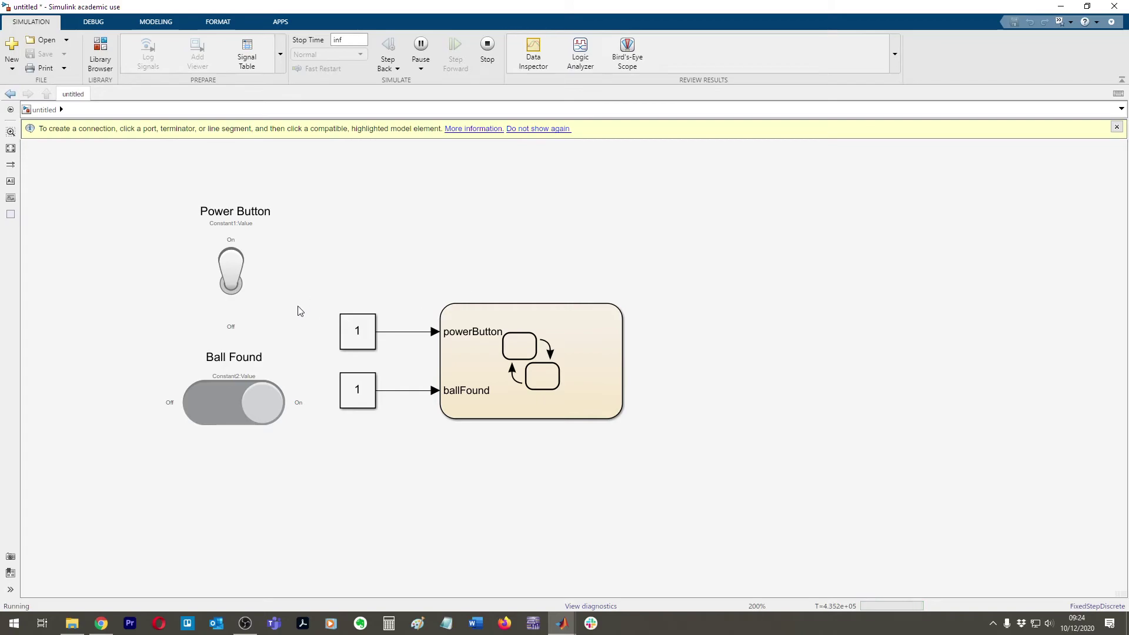
Switch Power Button and Ball Found off, and check the chart in its Off state.
left_click(230, 276)
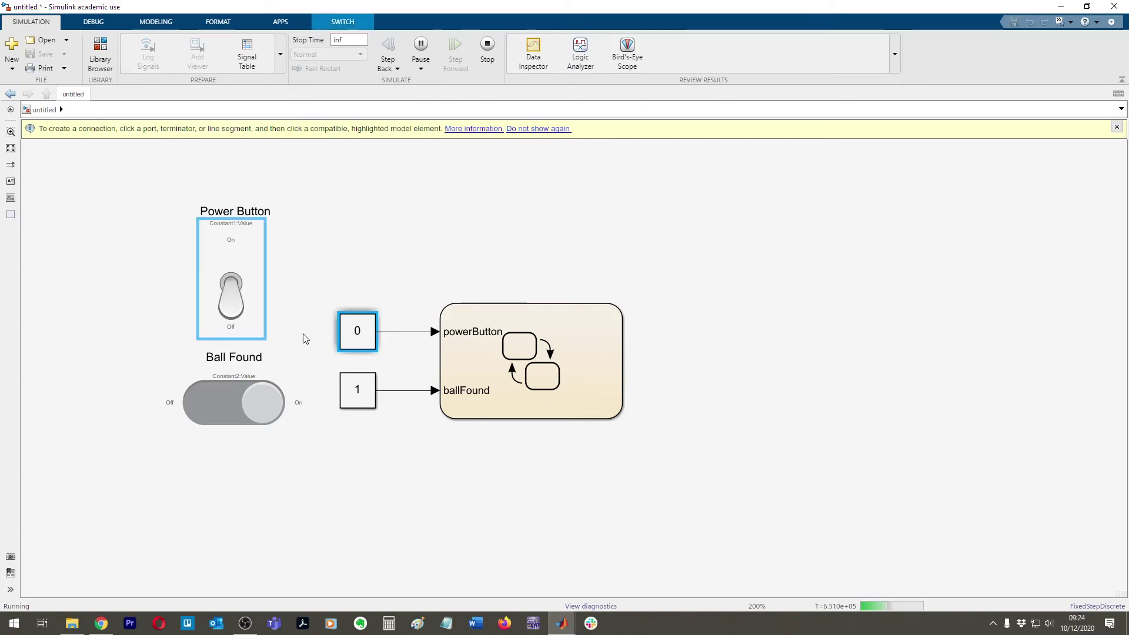
left_click(246, 406)
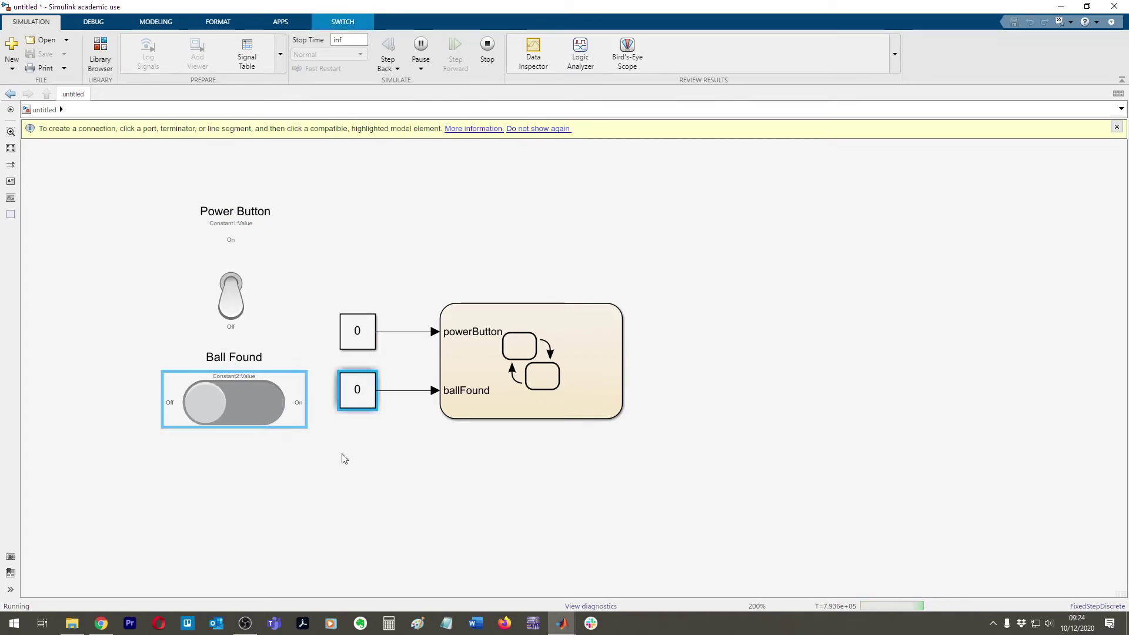
double_click(510, 353)
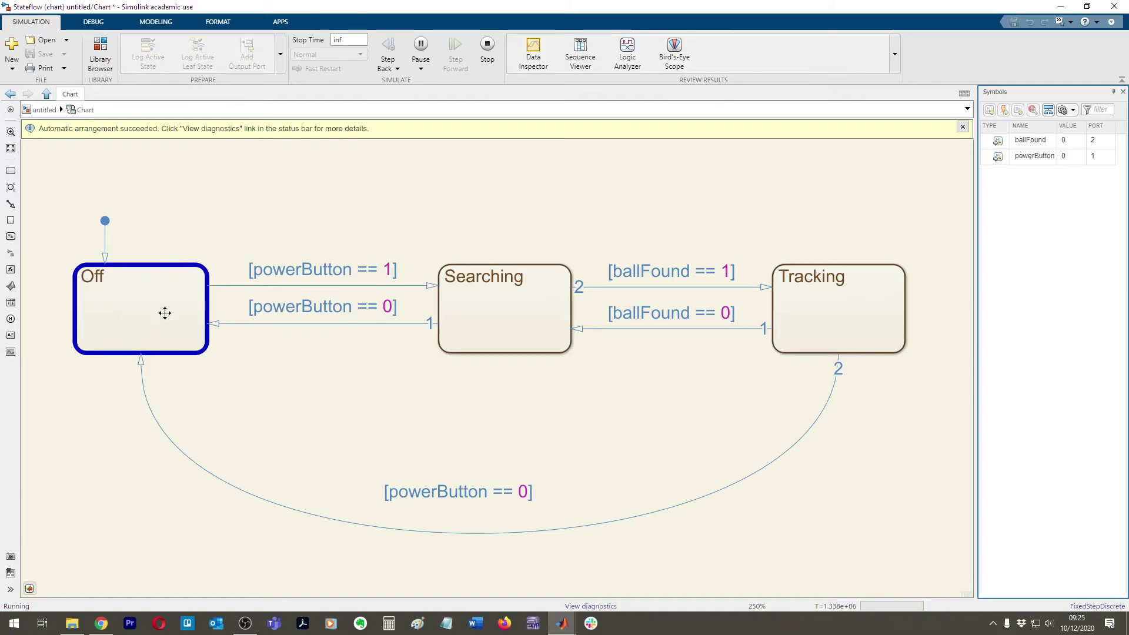
left_click(44, 110)
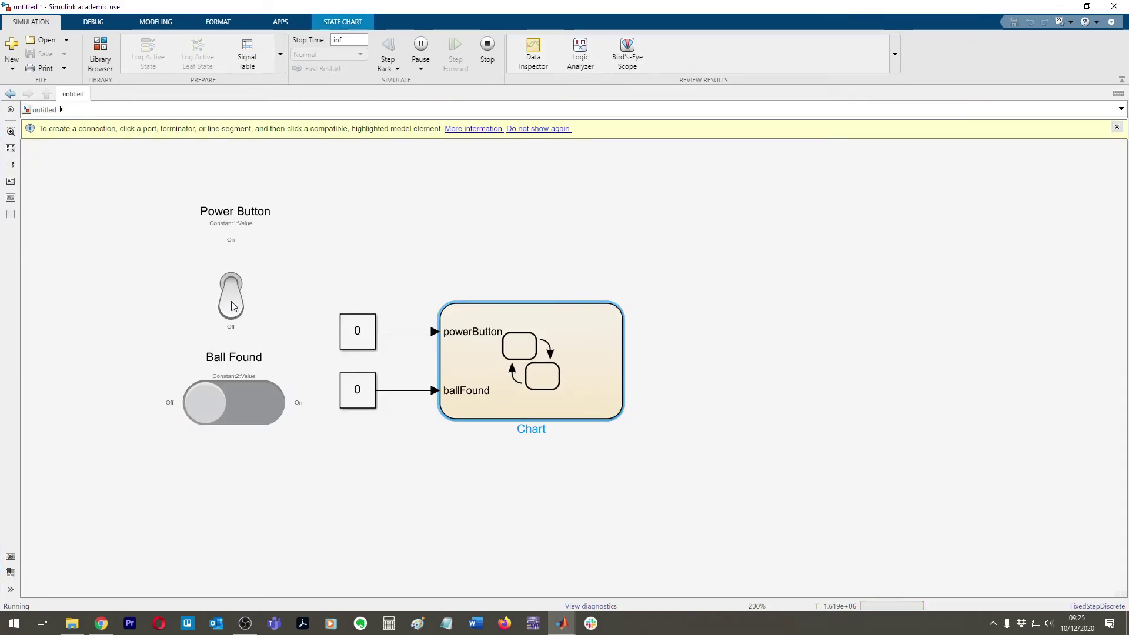
Toggle Power Button on and back off, checking the chart's active state each time.
left_click(232, 303)
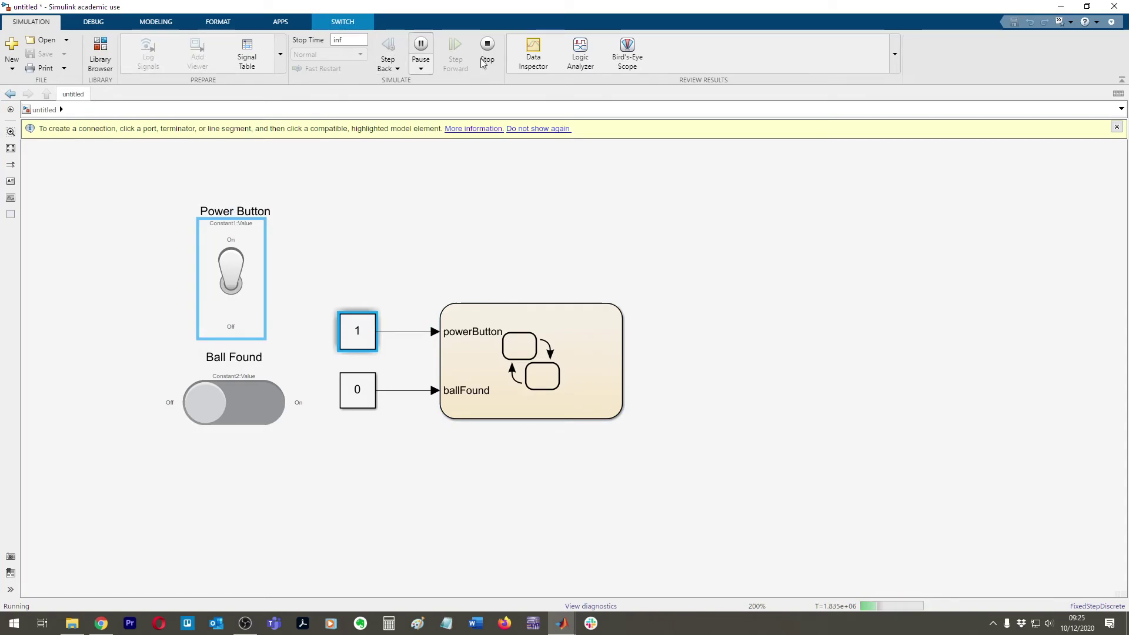
double_click(548, 340)
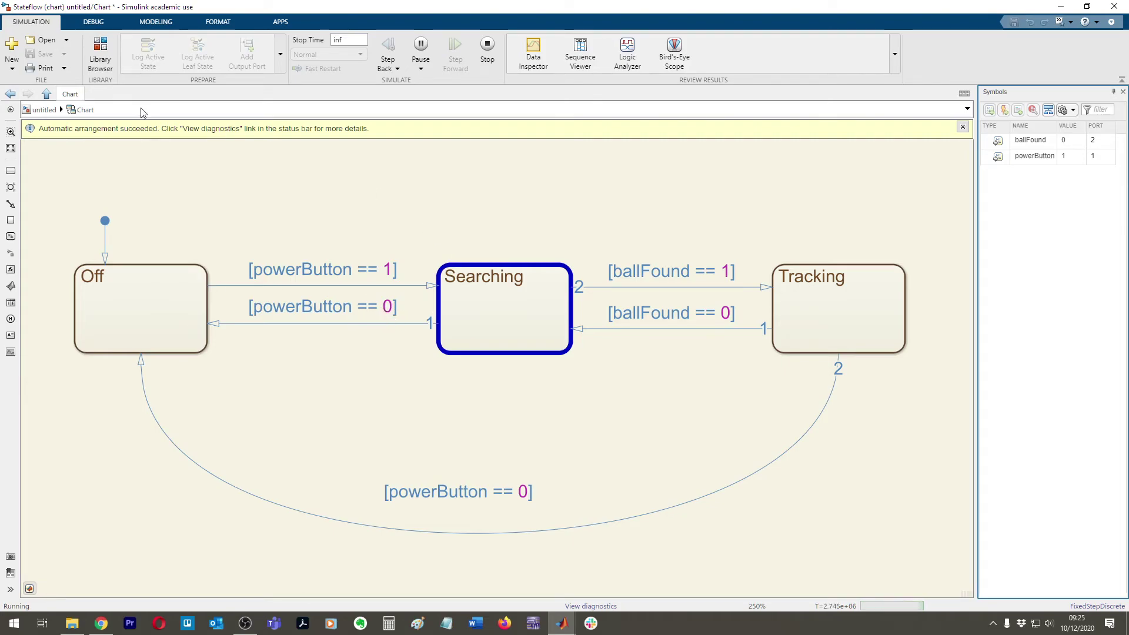
left_click(45, 110)
left_click(221, 270)
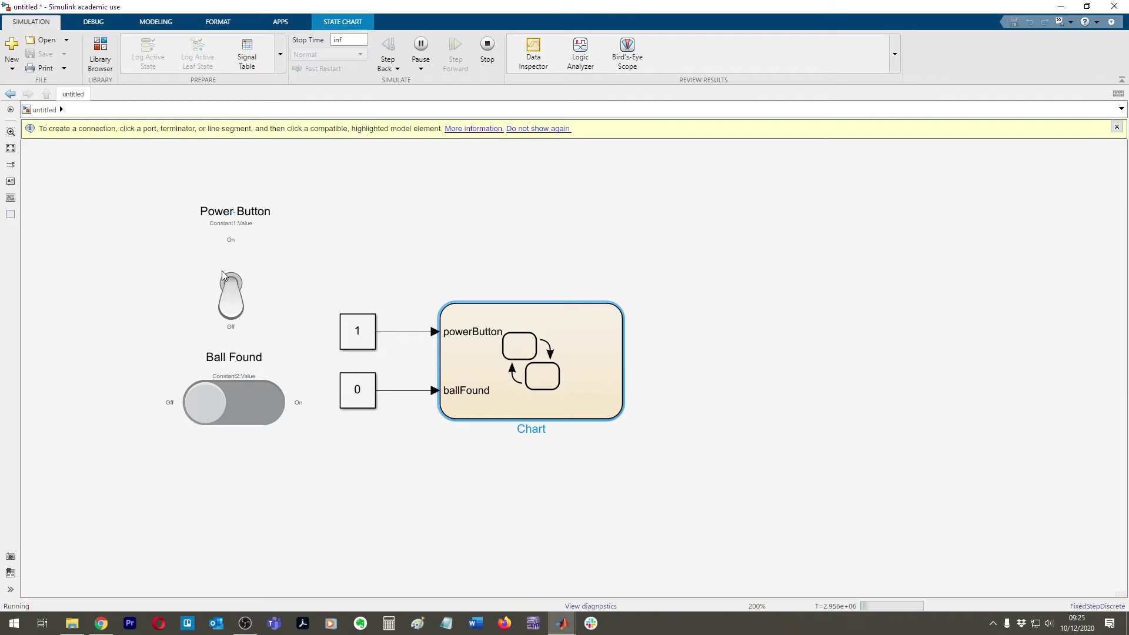
double_click(513, 337)
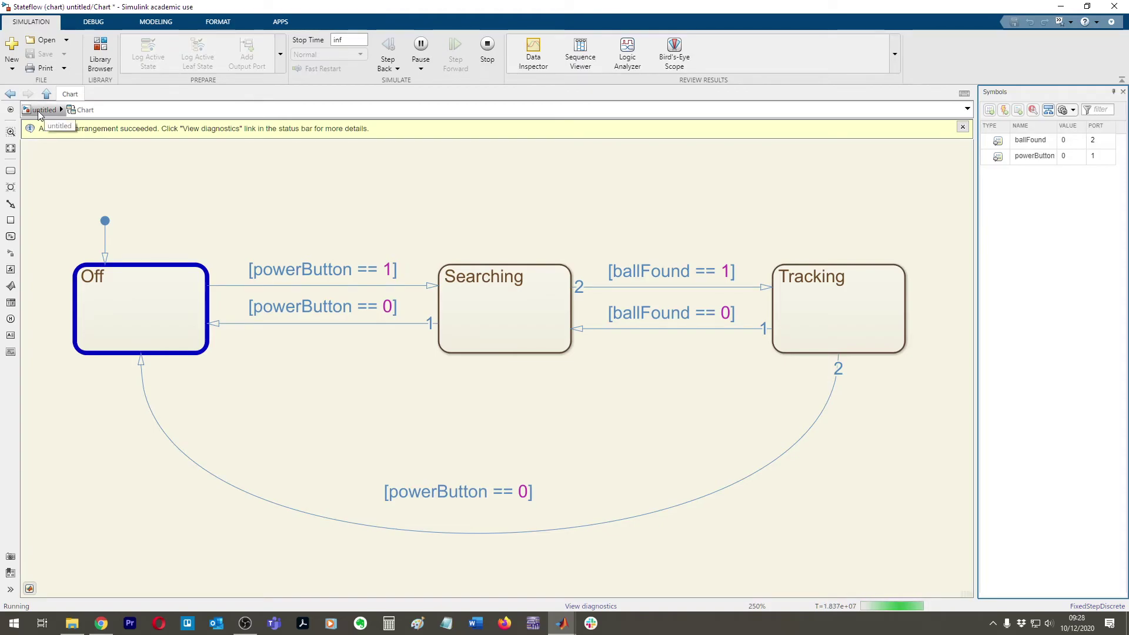
left_click(39, 111)
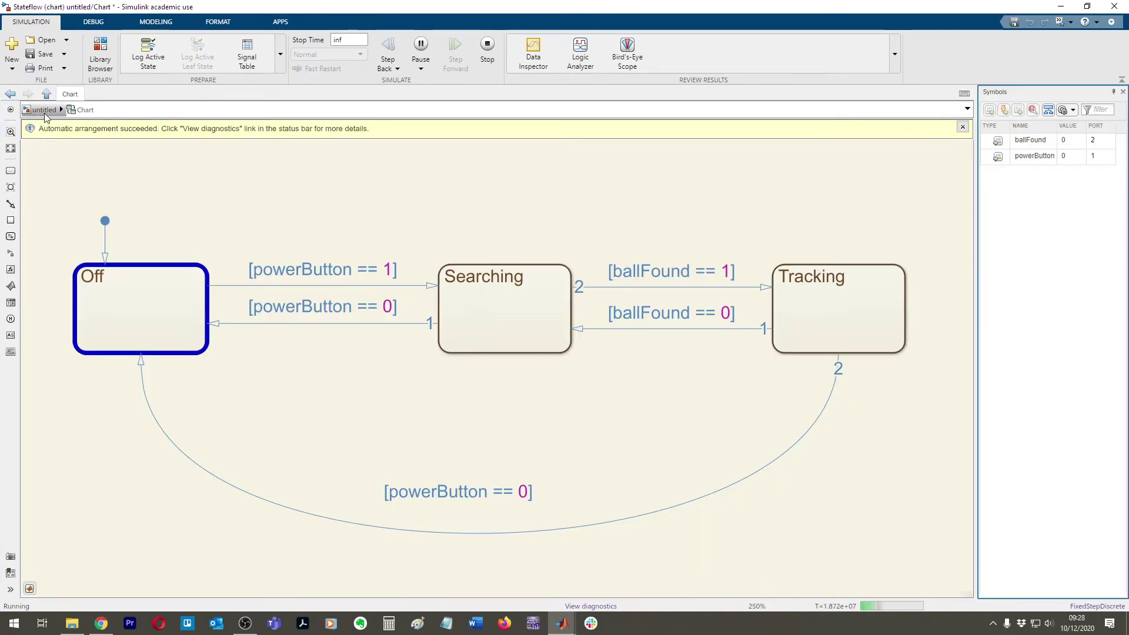
left_click(39, 111)
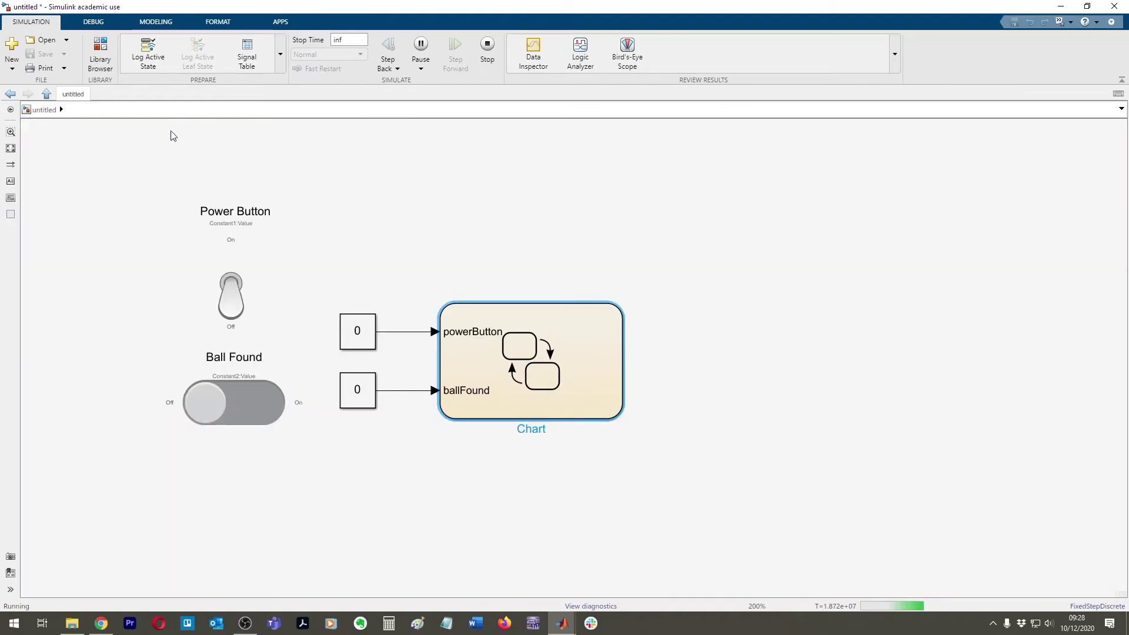
Open the Chart subsystem in a new window from the Model Browser.
left_click(11, 589)
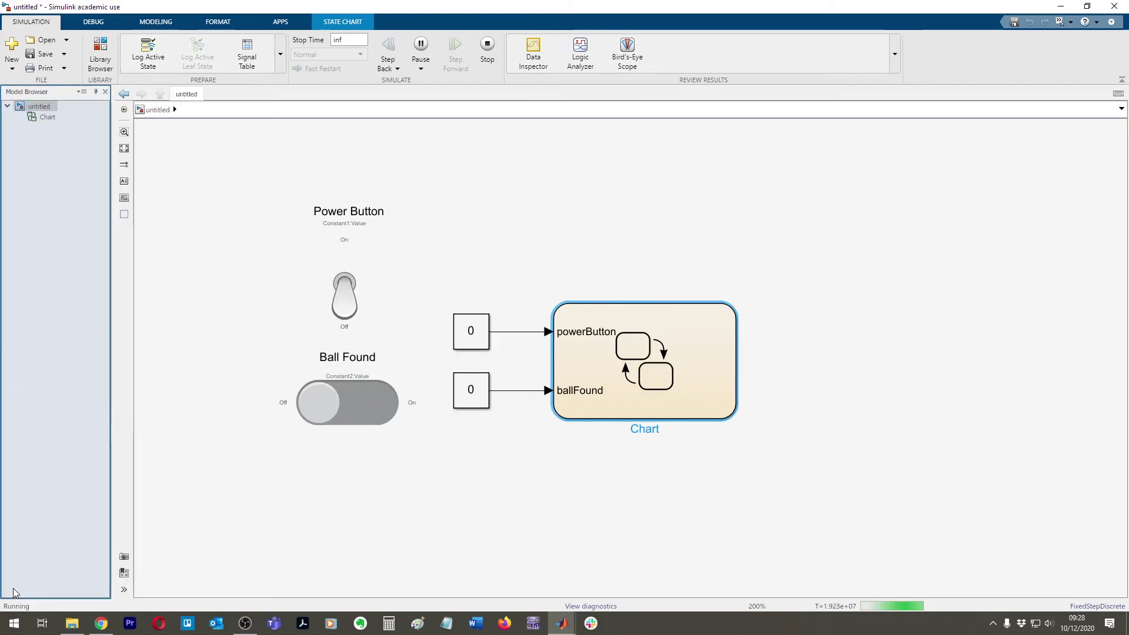
right_click(46, 120)
left_click(87, 151)
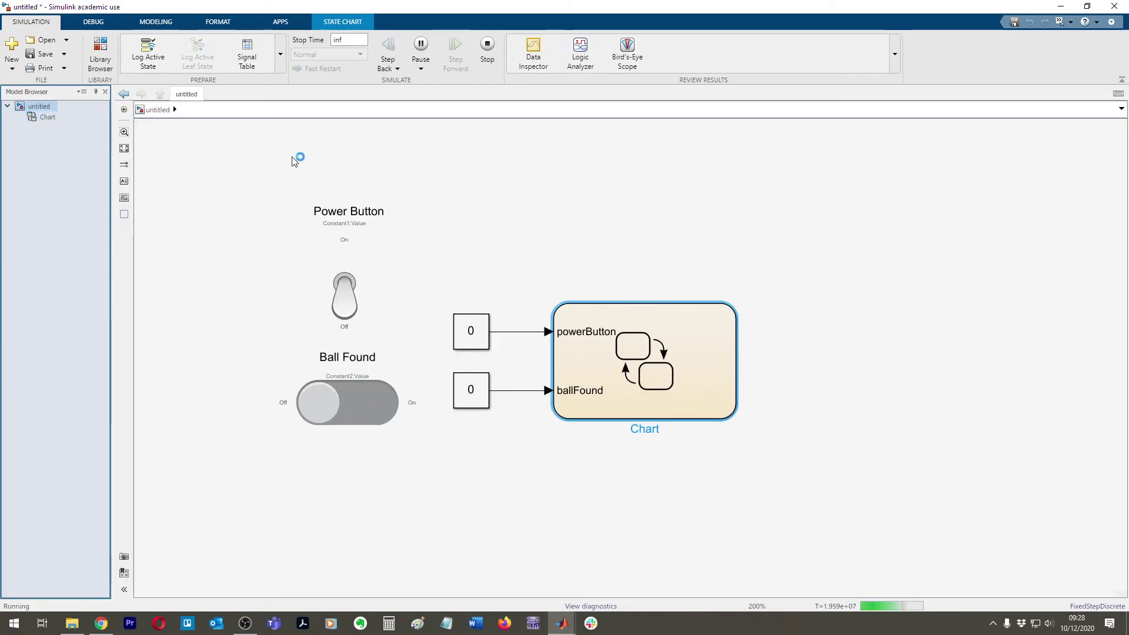
Snap the chart window to the right half and the model window to the left.
left_click_drag(389, 24, 627, 69)
key("super+Right")
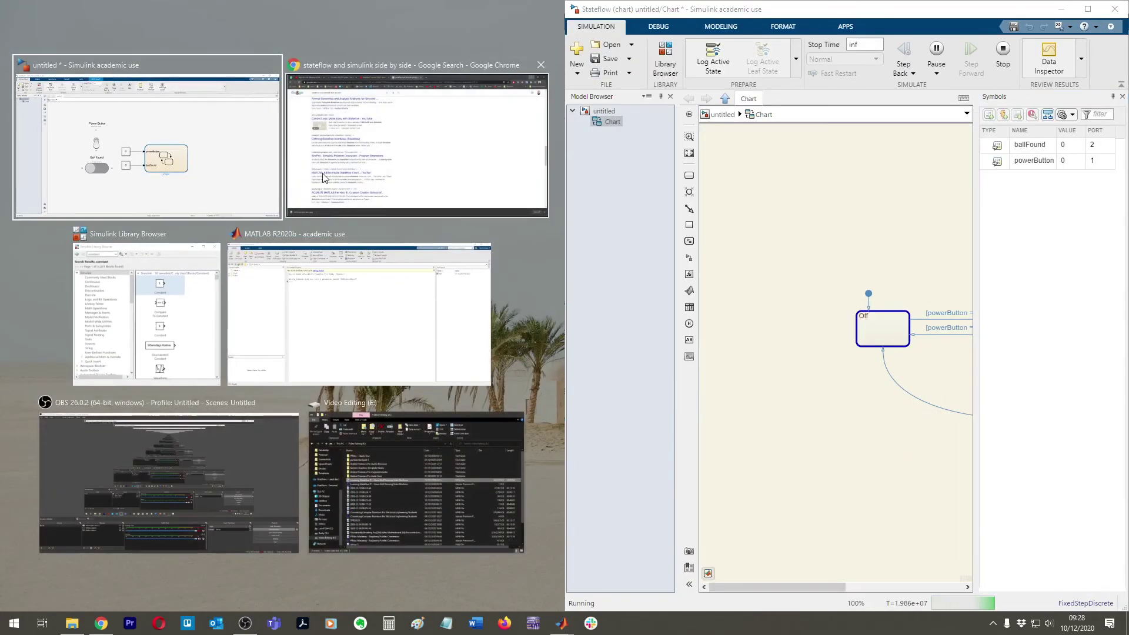
left_click(203, 147)
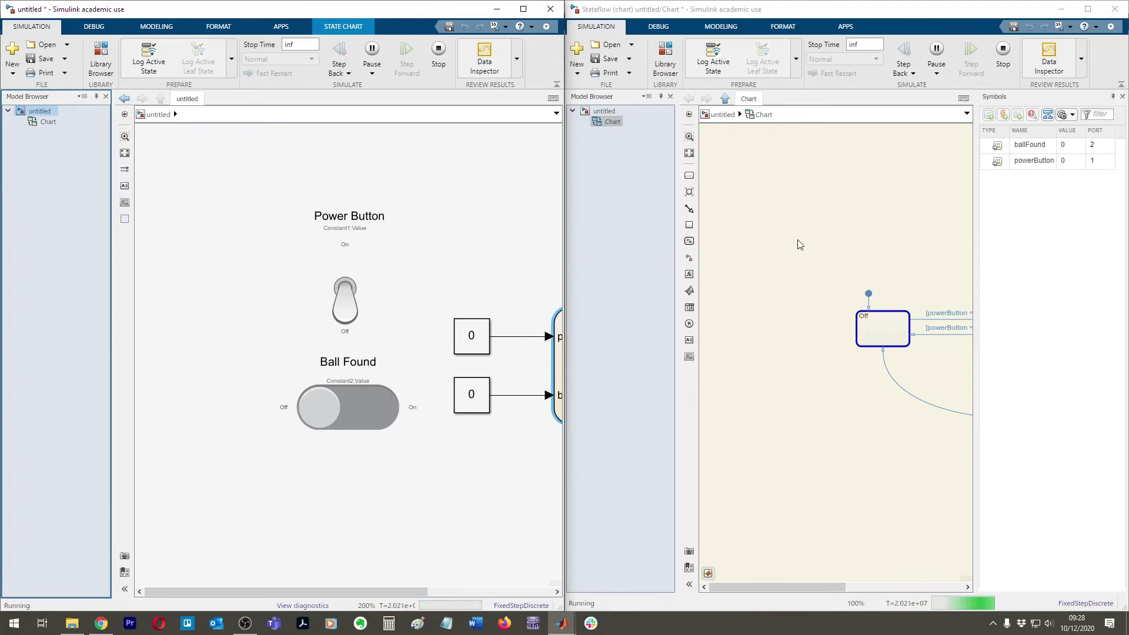
left_click(690, 584)
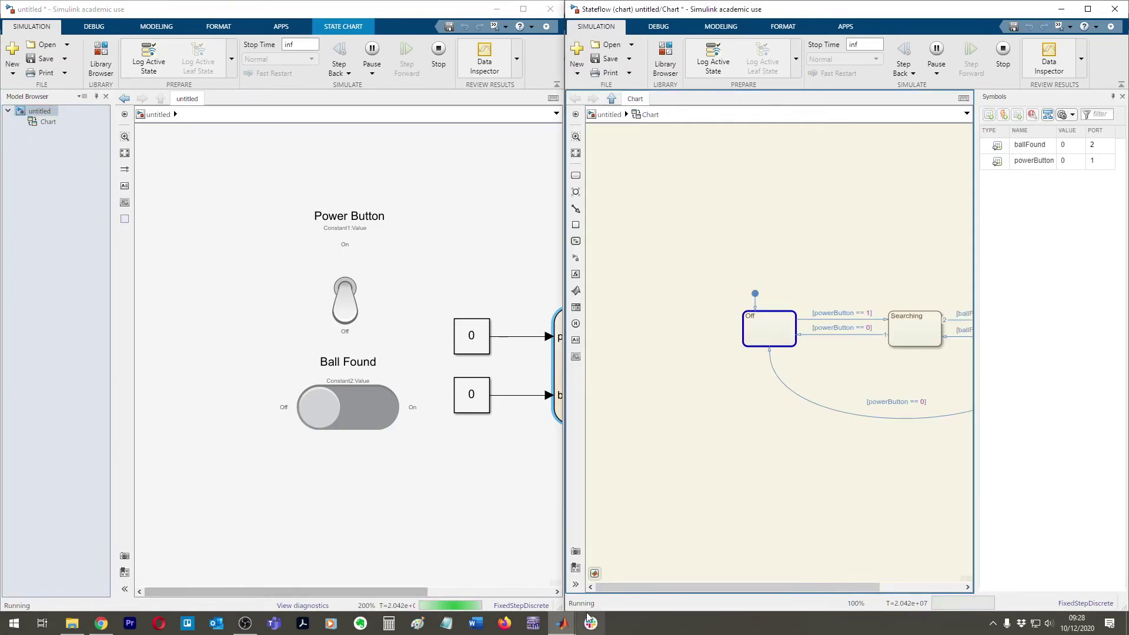
Flip the Power Button switch repeatedly, ending on to put the chart in Searching.
left_click(124, 589)
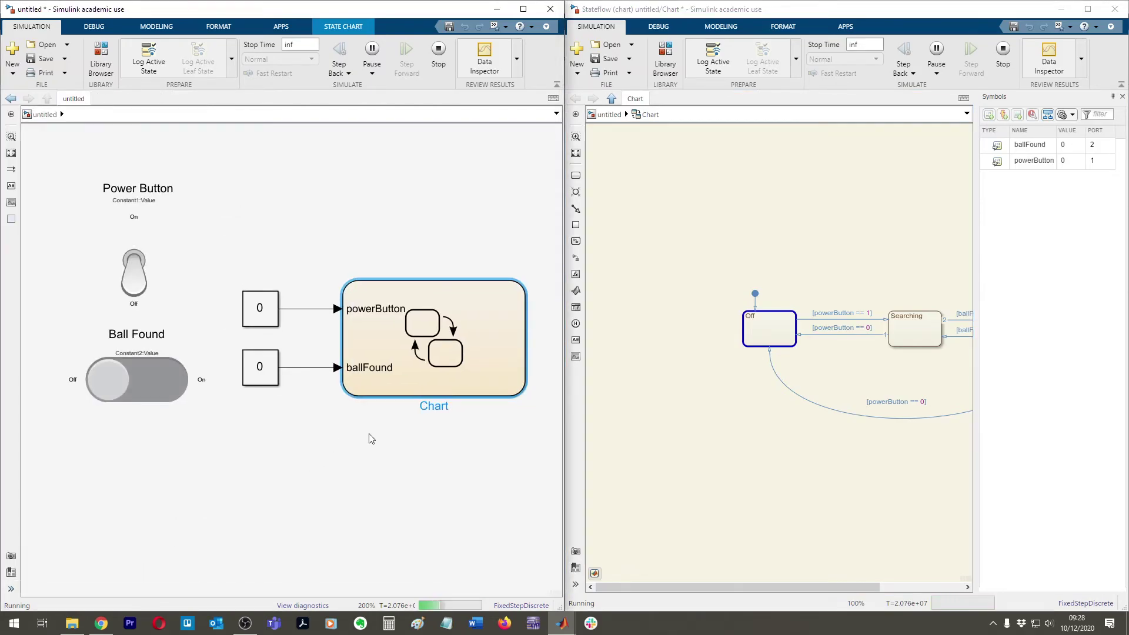
left_click(768, 433)
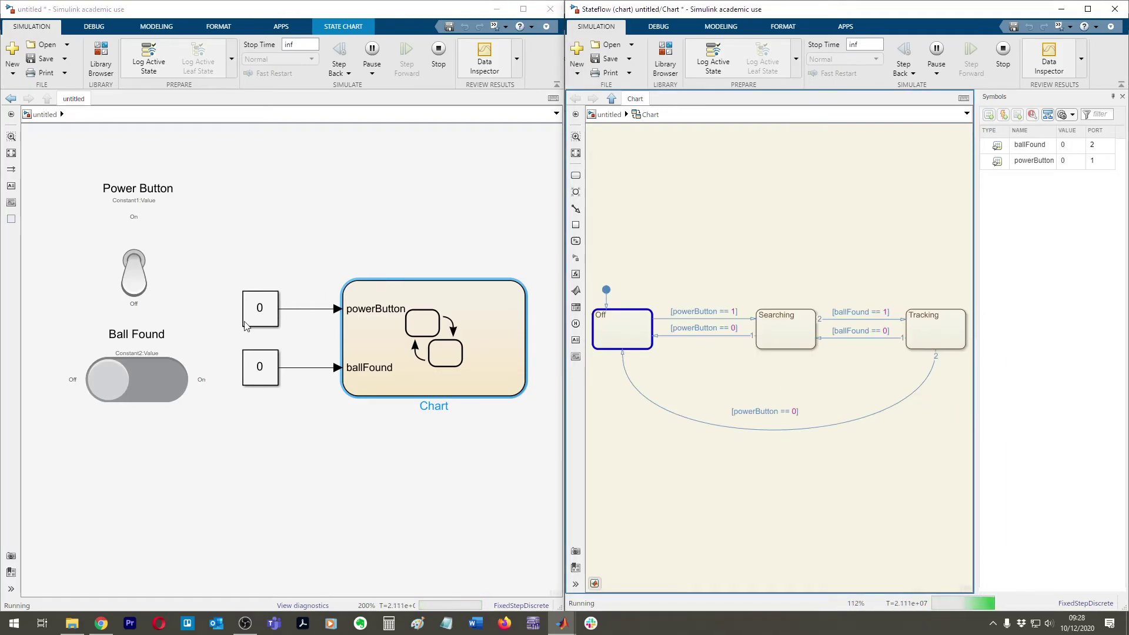
left_click(134, 275)
left_click(135, 262)
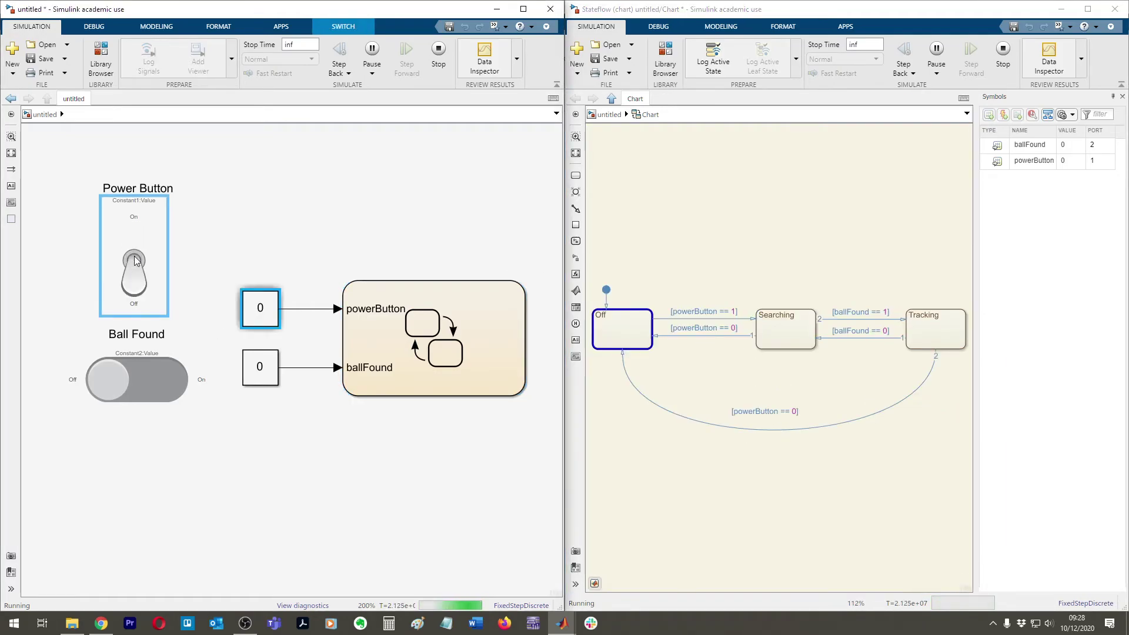
left_click(134, 261)
left_click(135, 262)
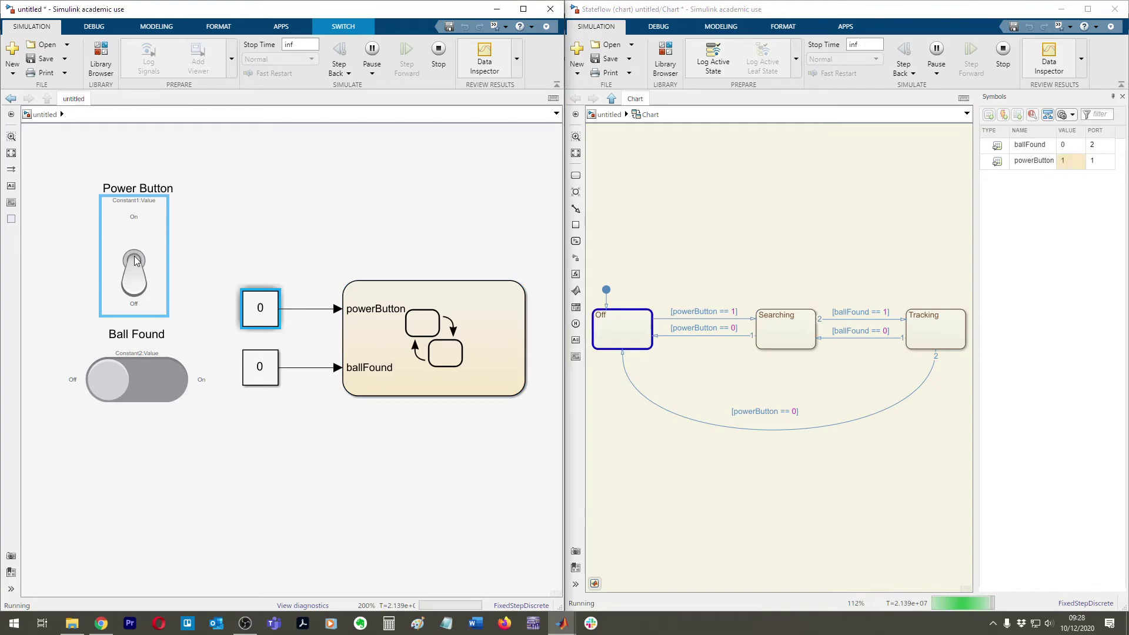
left_click(135, 262)
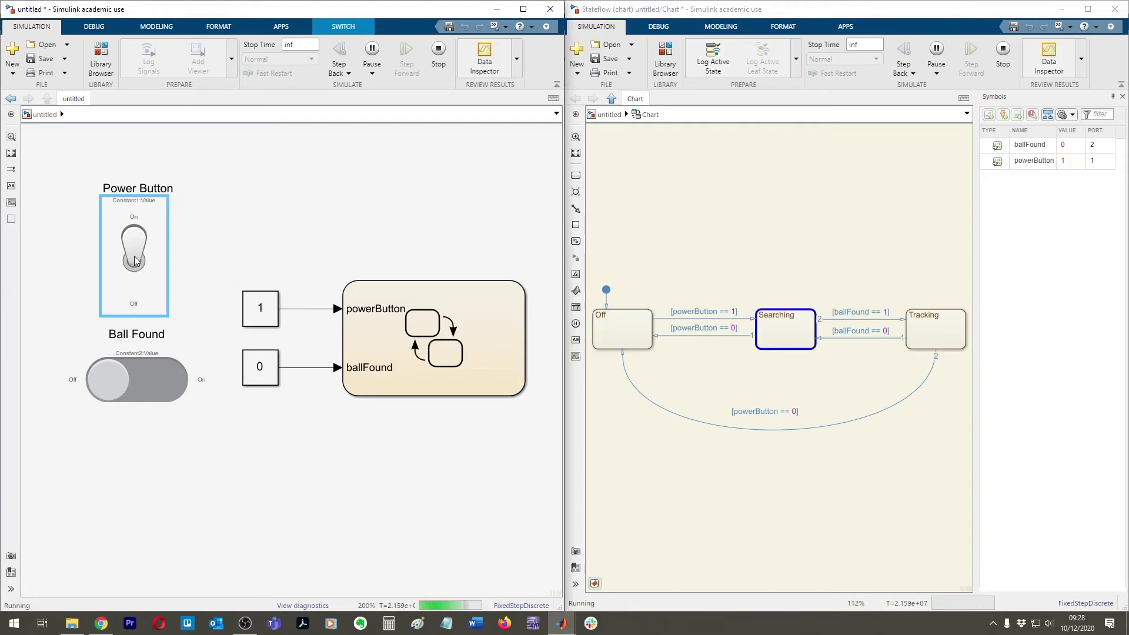
left_click(135, 262)
left_click(135, 261)
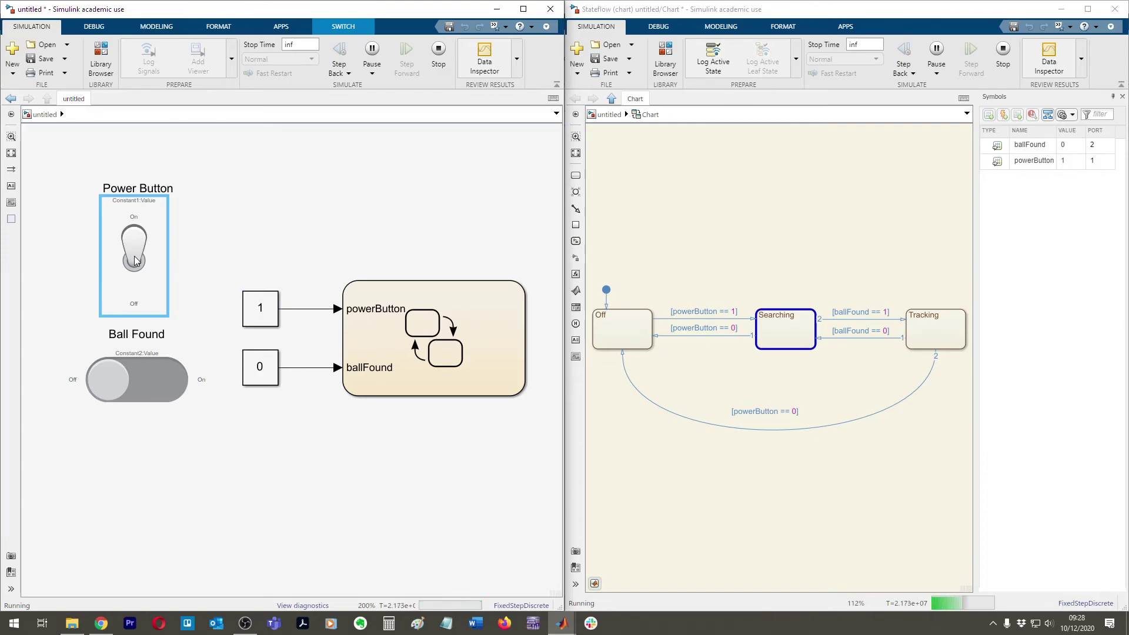
Turn Ball Found on to reach Tracking, then toggle switches, ending Power Button off, Ball Found on.
left_click(128, 383)
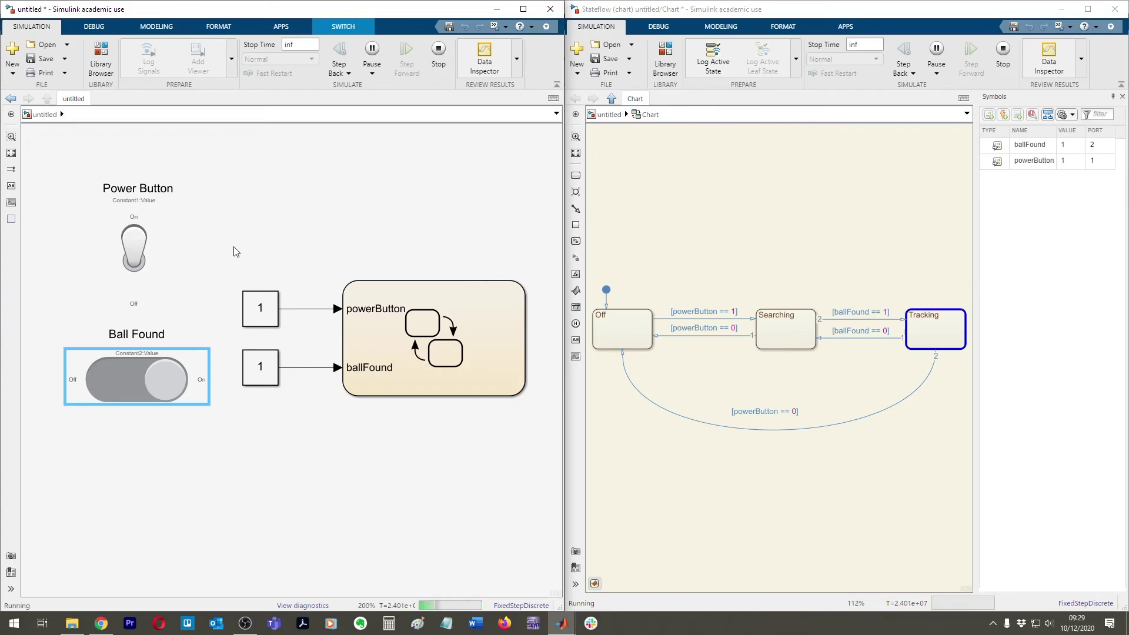
left_click(136, 249)
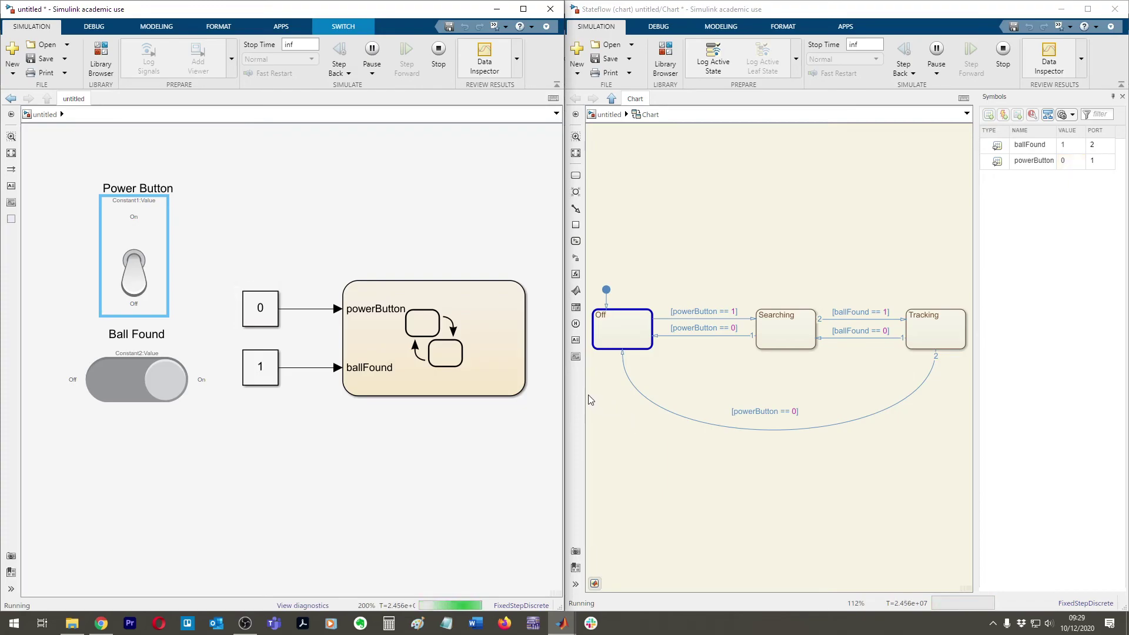
left_click(133, 265)
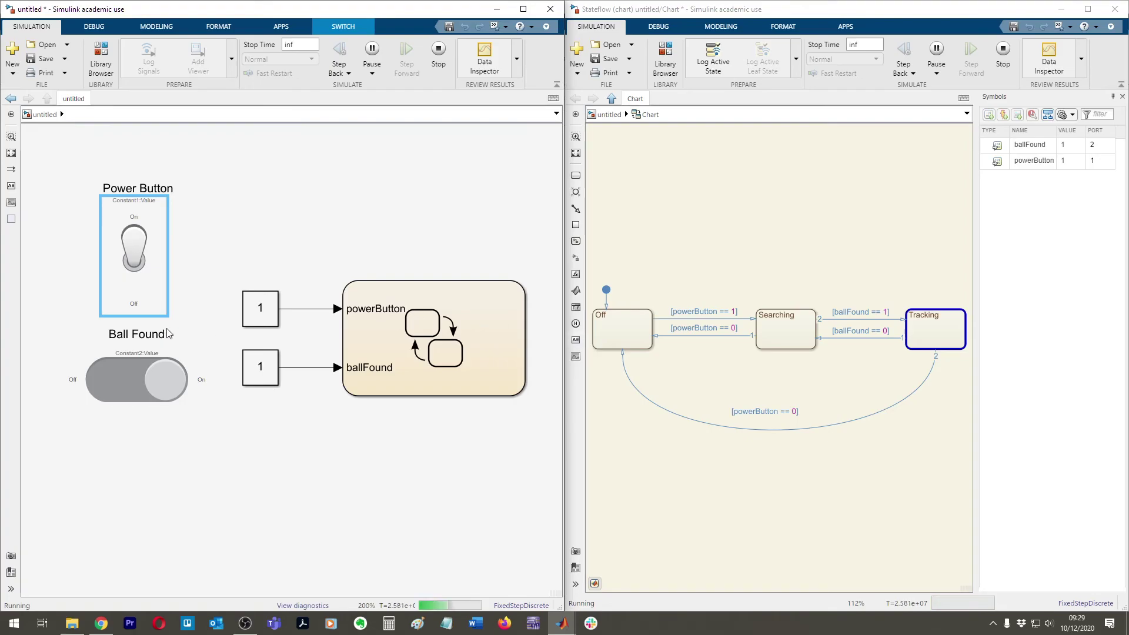
left_click(160, 385)
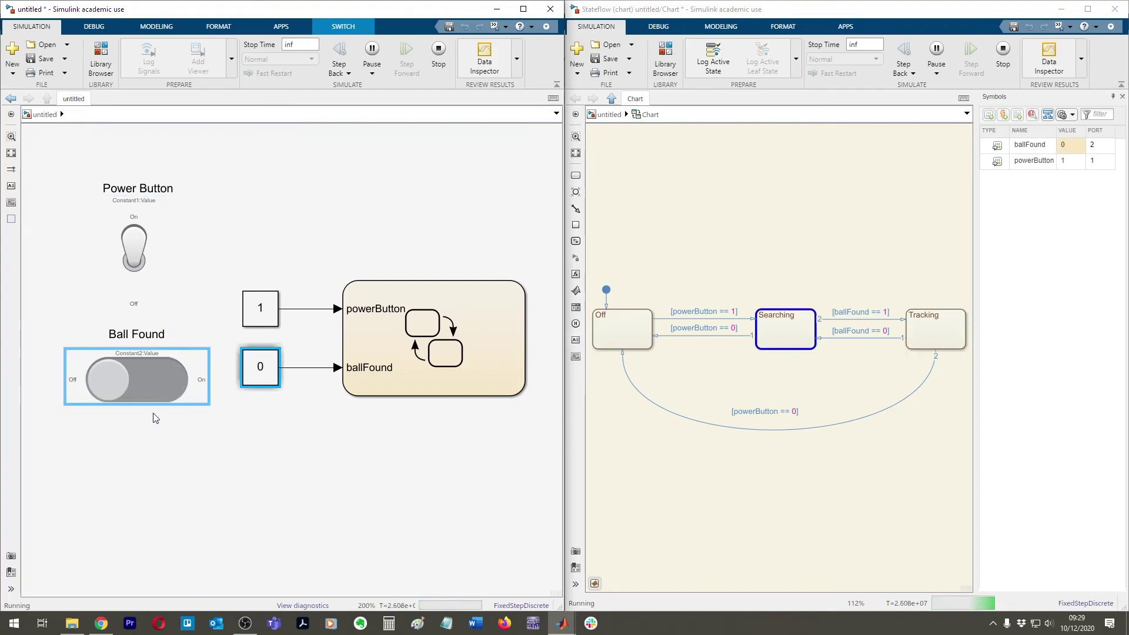
left_click(133, 246)
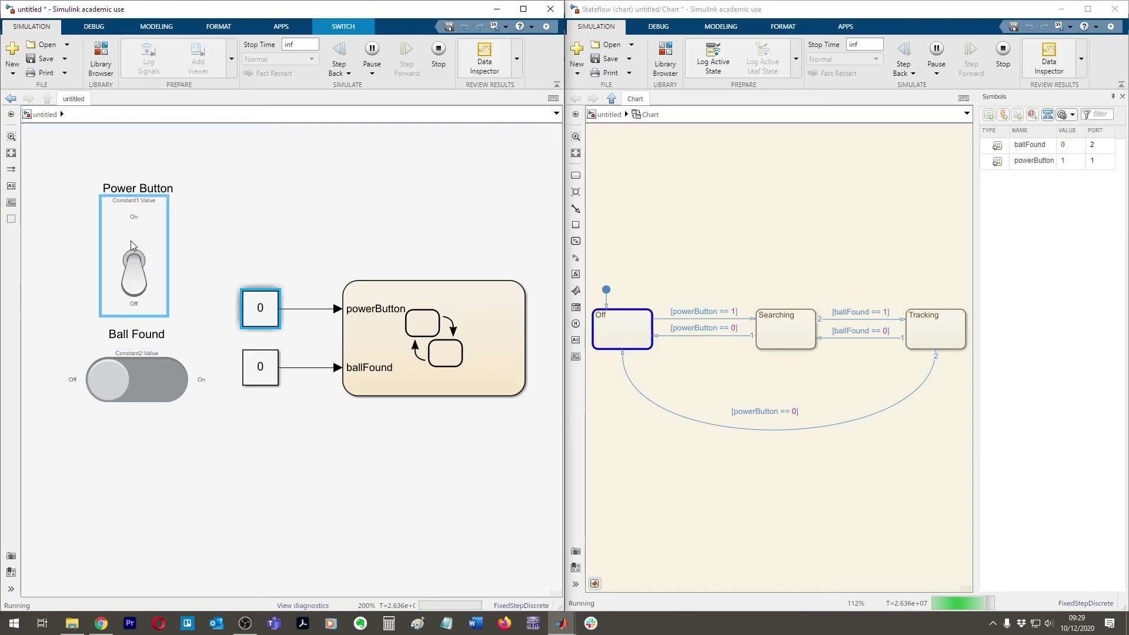
left_click(129, 389)
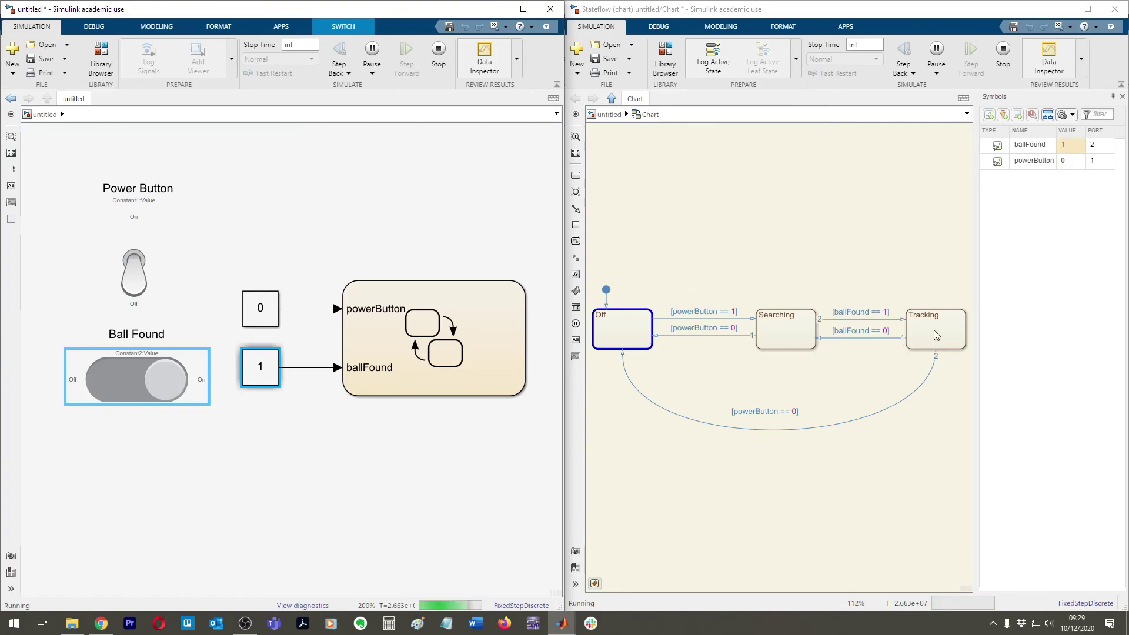